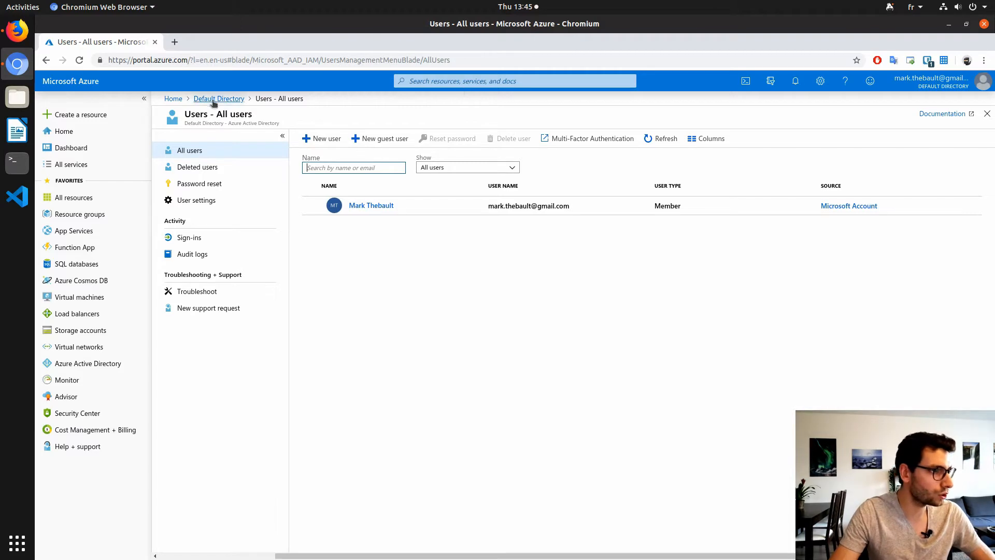
left_click(471, 83)
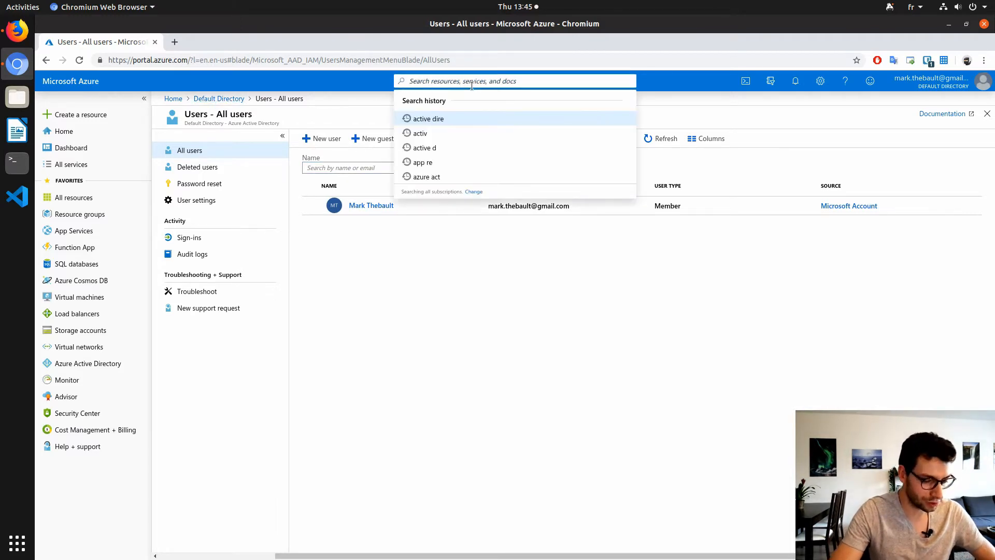
type("app")
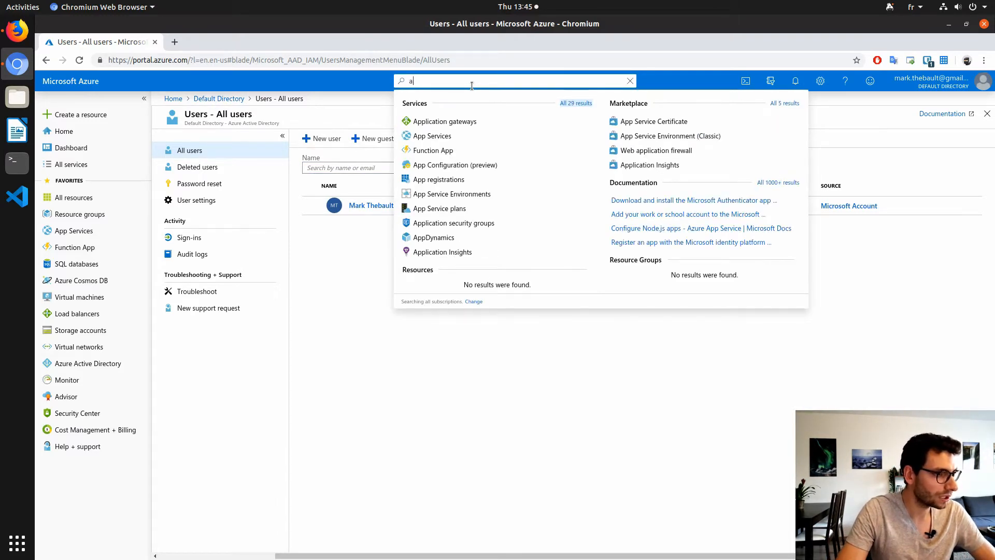
key("BackSpace")
- Return to the Default Directory and filter its menu for "app" to open the enterprise applications list
left_click(218, 98)
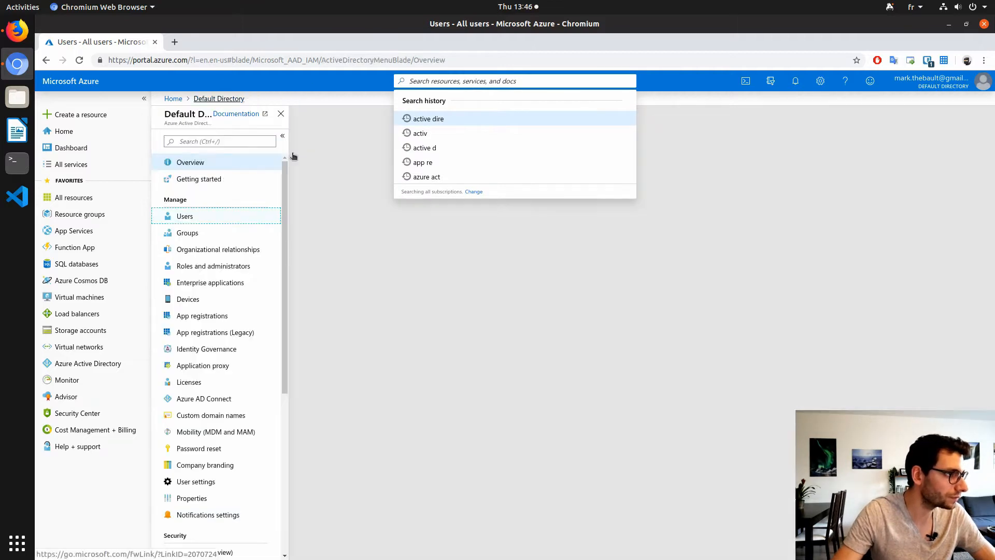
left_click(202, 142)
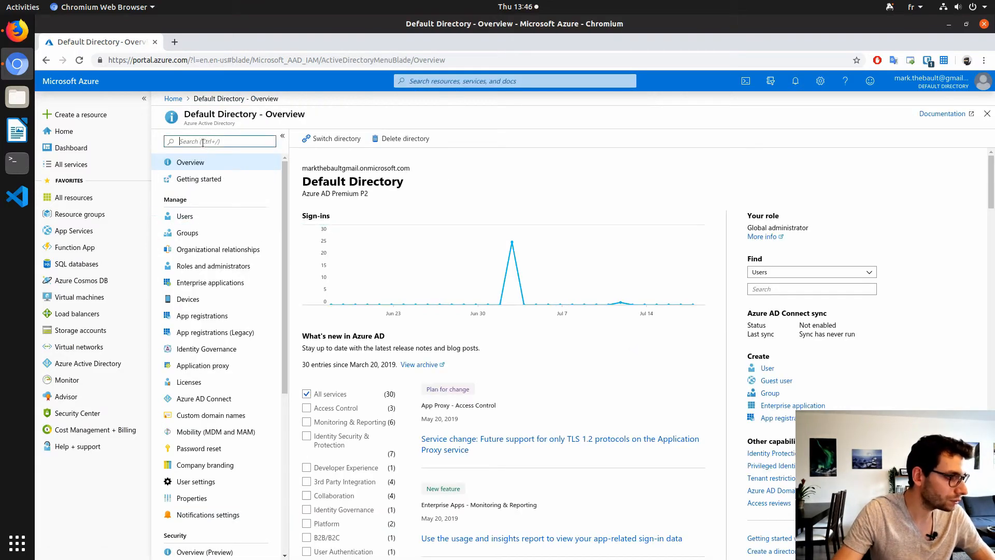
type("app")
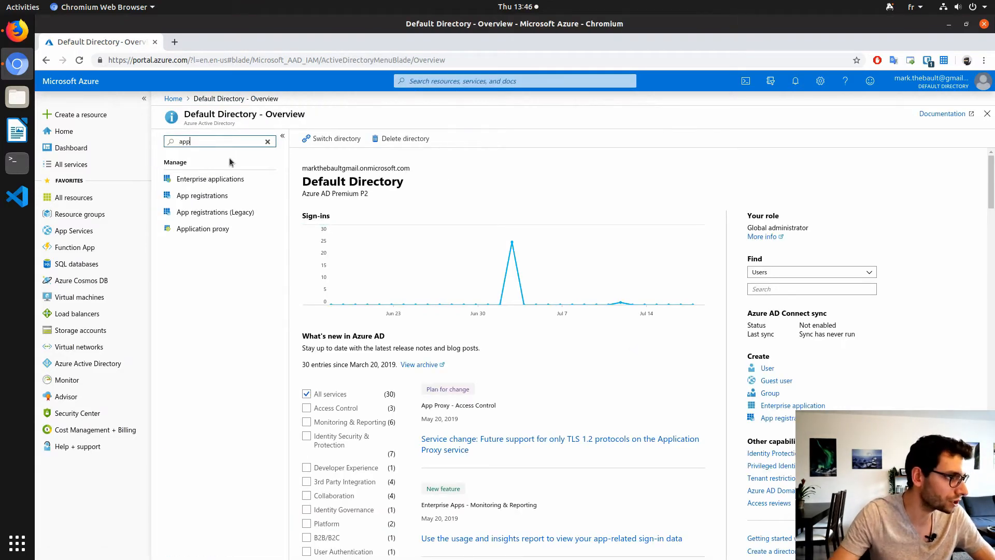
left_click(209, 180)
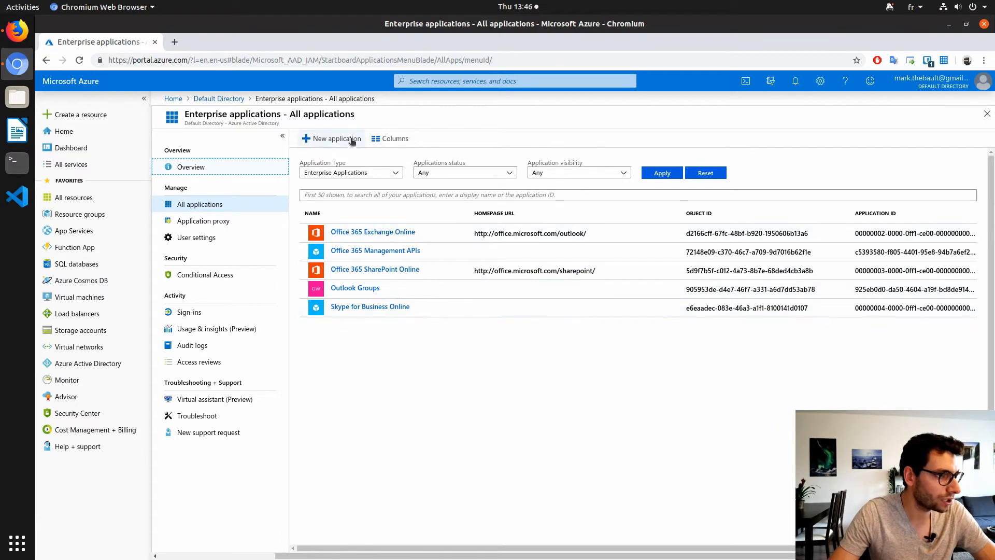
- Add the Amazon Web Services (AWS) application from the gallery, searching for "aws" and keeping its default name
left_click(327, 138)
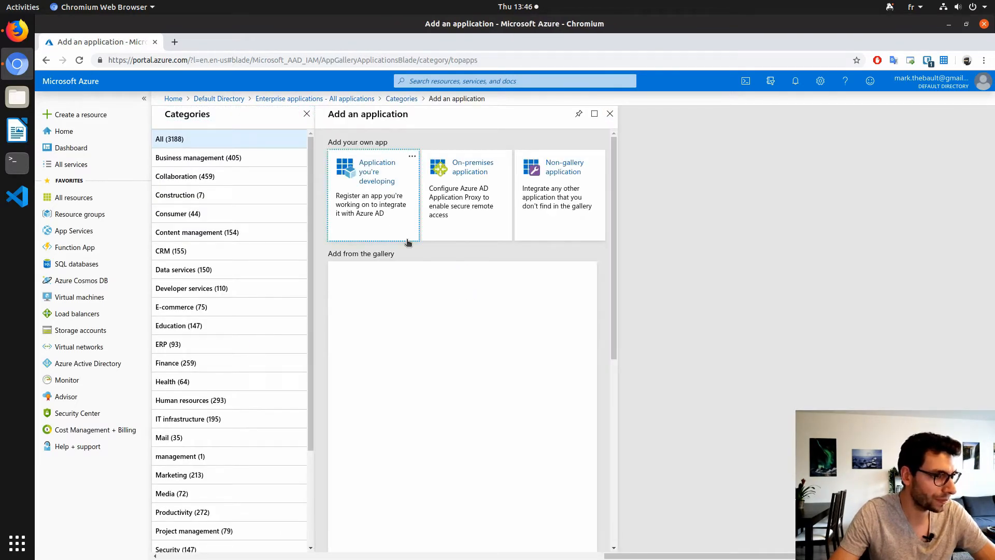
left_click(424, 280)
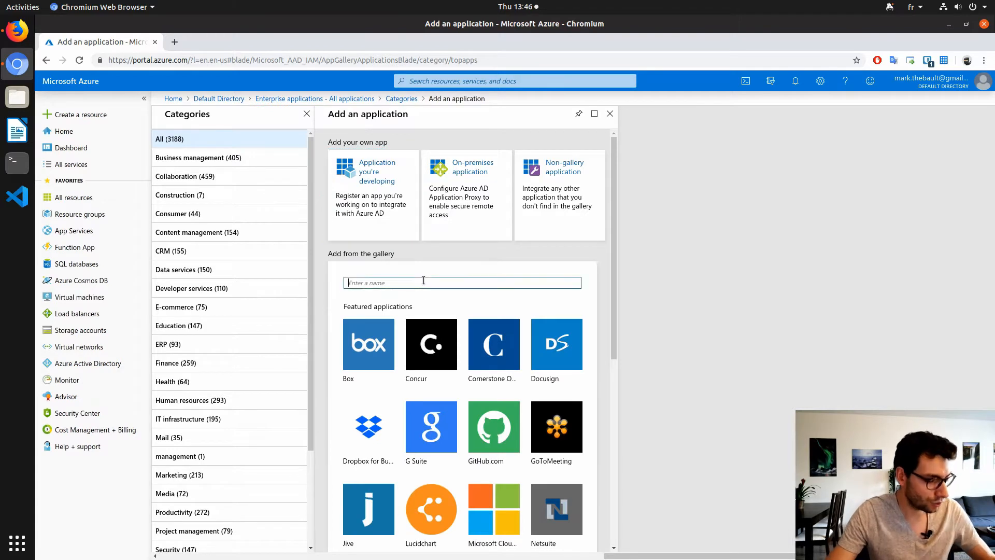
type("aws")
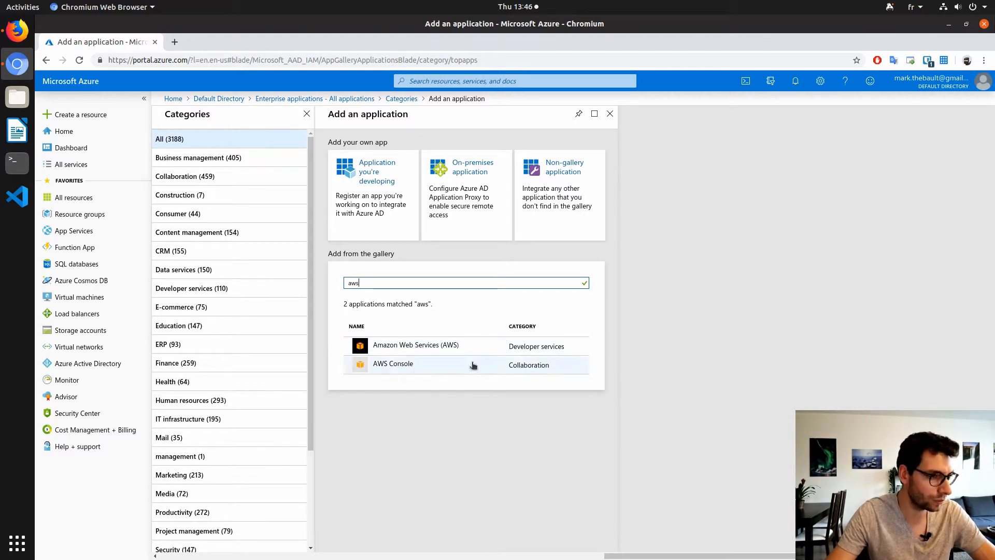
left_click(459, 349)
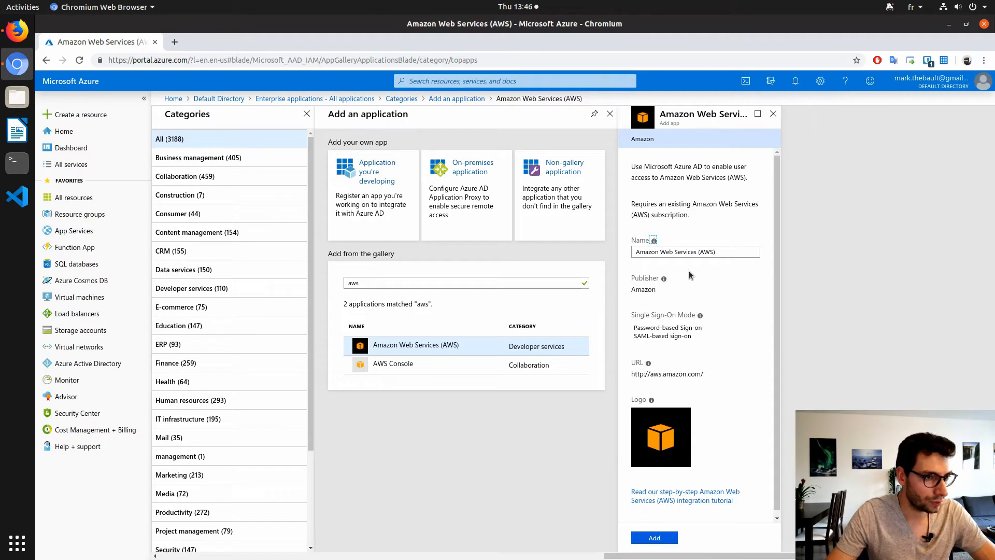
left_click(656, 538)
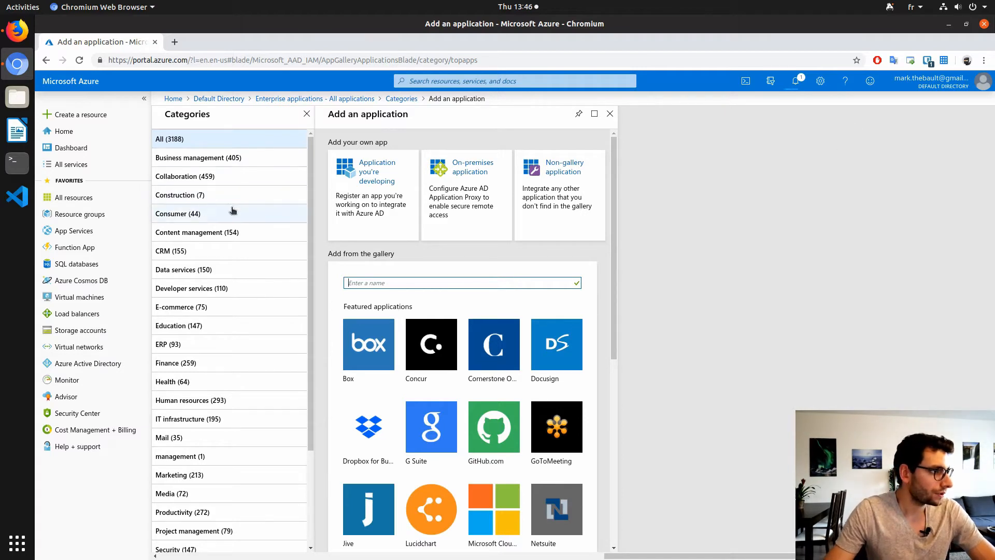
- Check the Default Directory's app registrations for the new AWS application and refresh the page
left_click(239, 102)
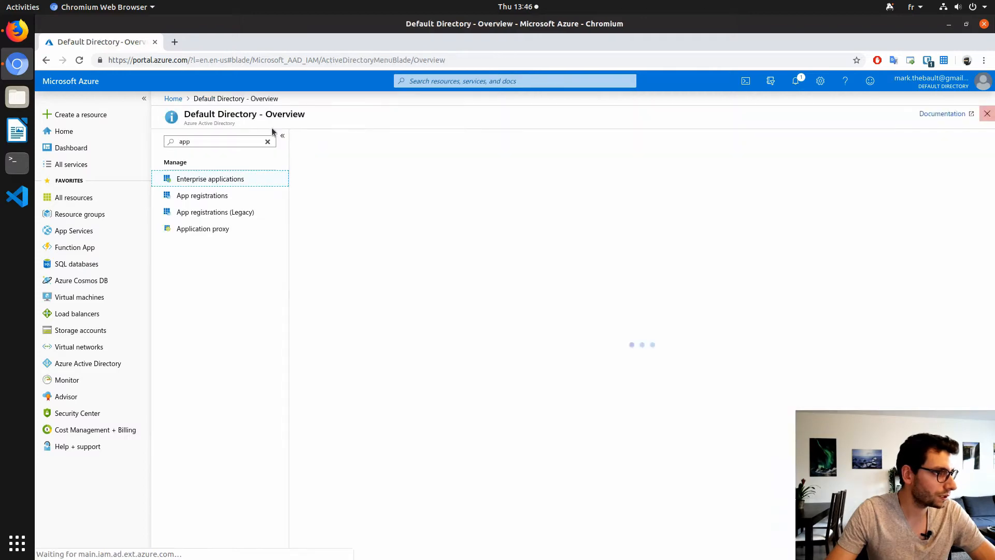
left_click(202, 196)
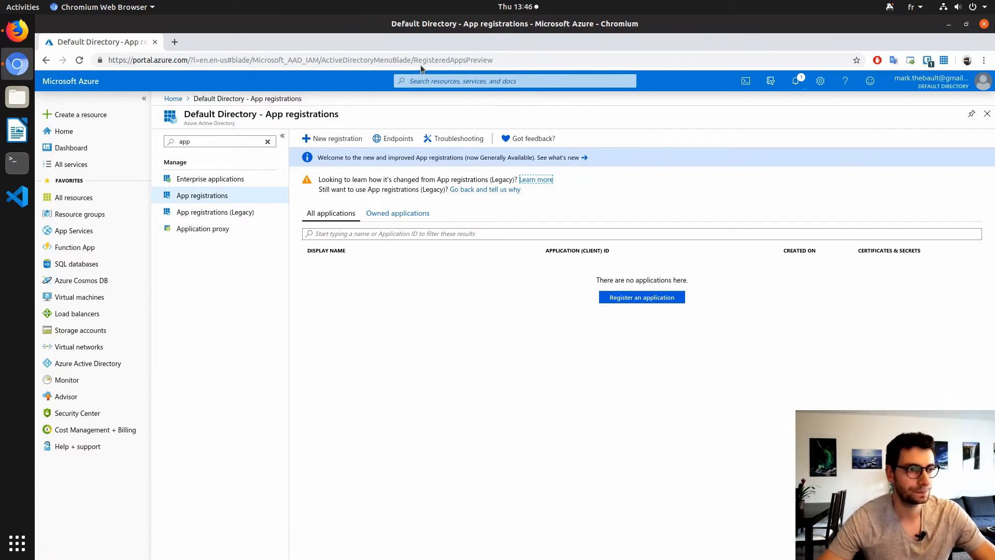
key("F5")
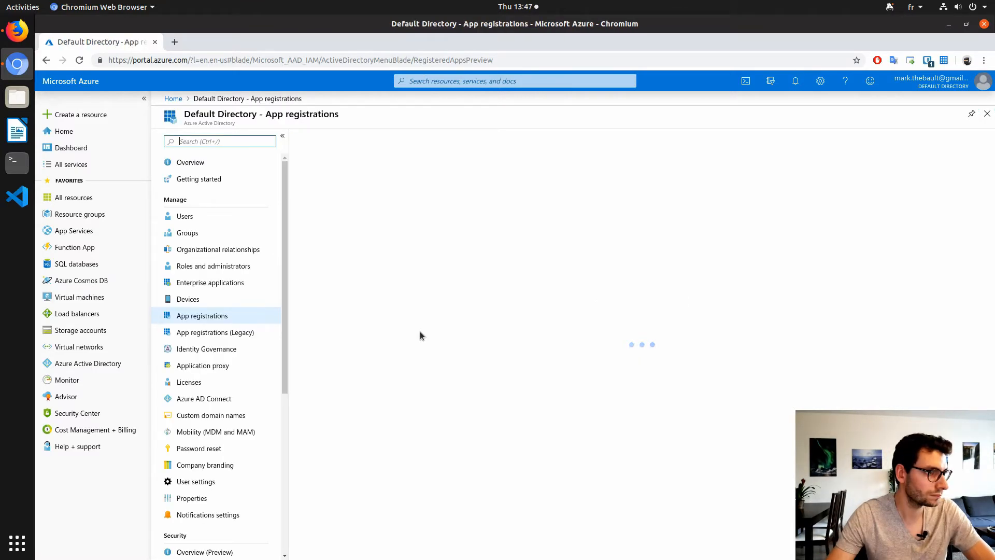
- Open the Amazon Web Services (AWS) enterprise application and choose SAML as its single sign-on method
type("app")
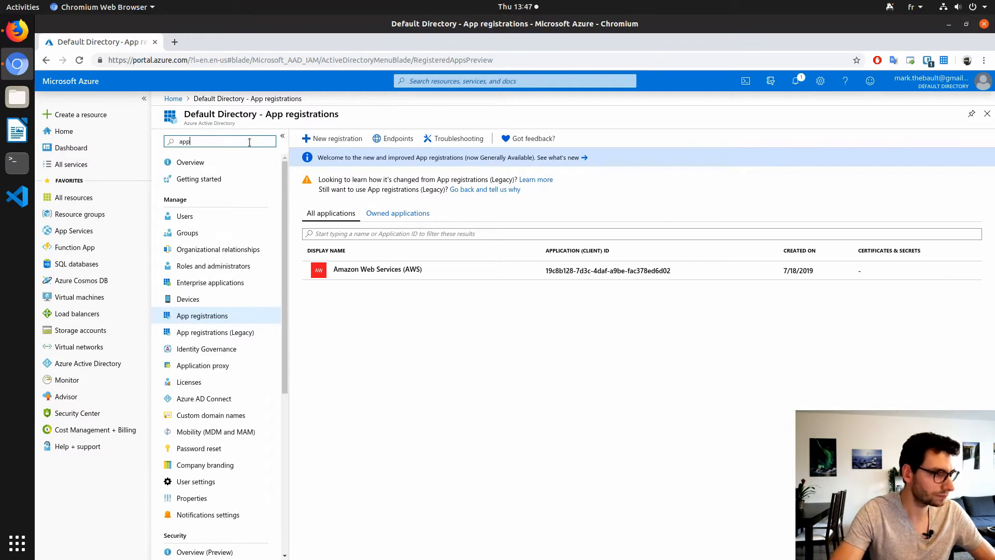
left_click(230, 179)
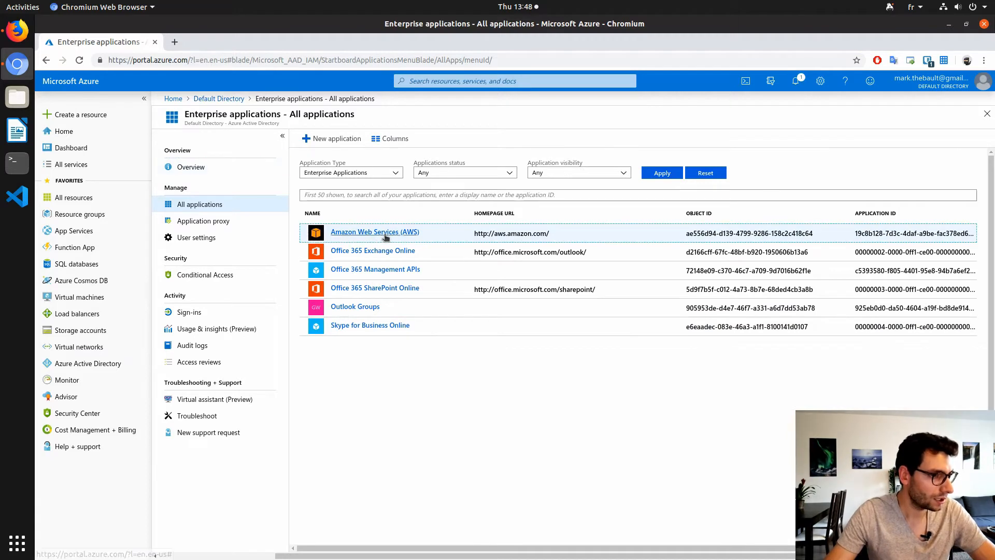
left_click(430, 244)
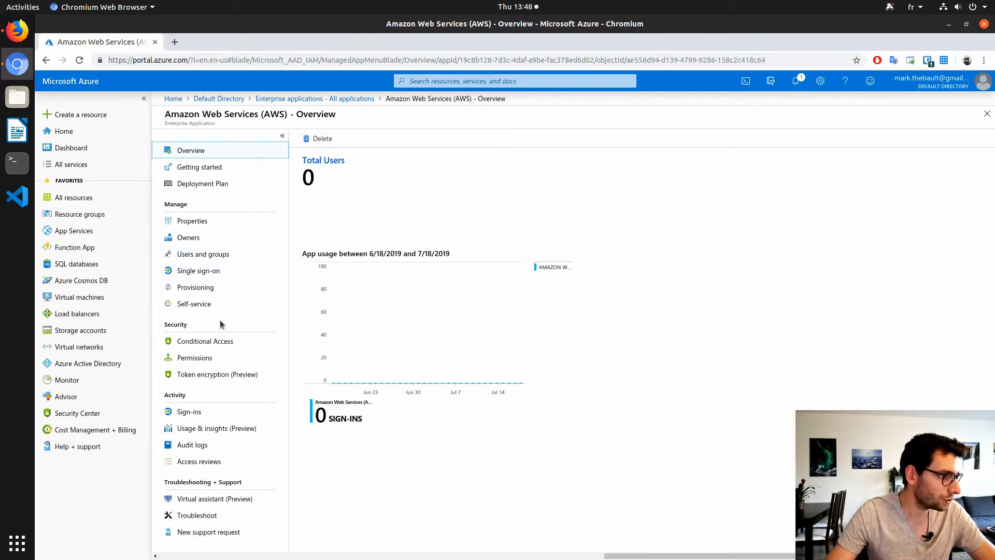
left_click(211, 271)
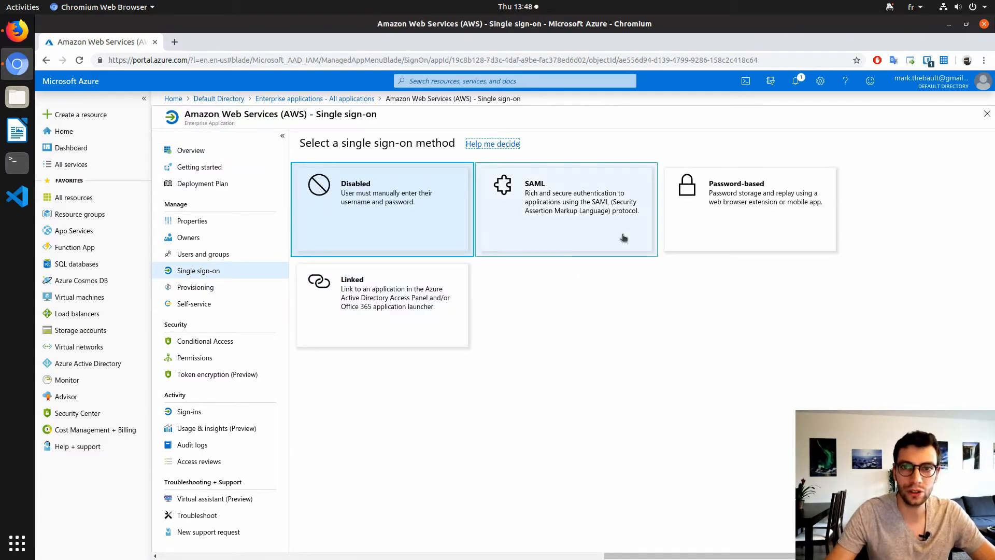
left_click(550, 192)
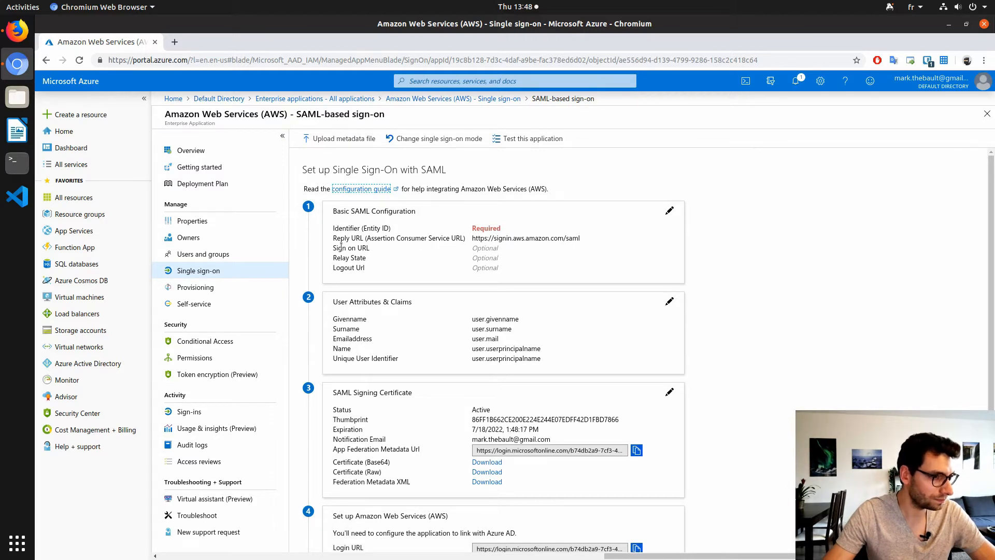
left_click(669, 212)
left_click(853, 201)
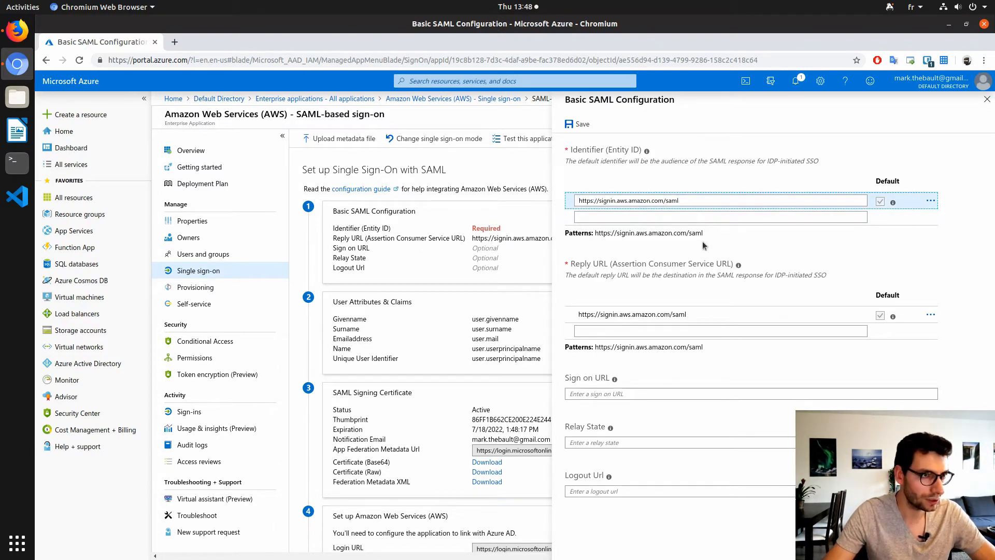
left_click(581, 124)
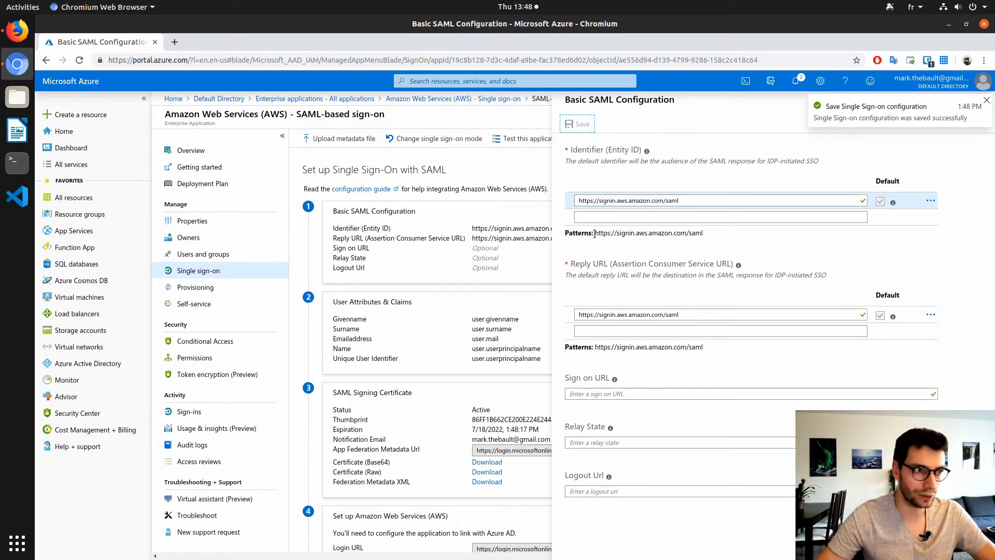
left_click(987, 103)
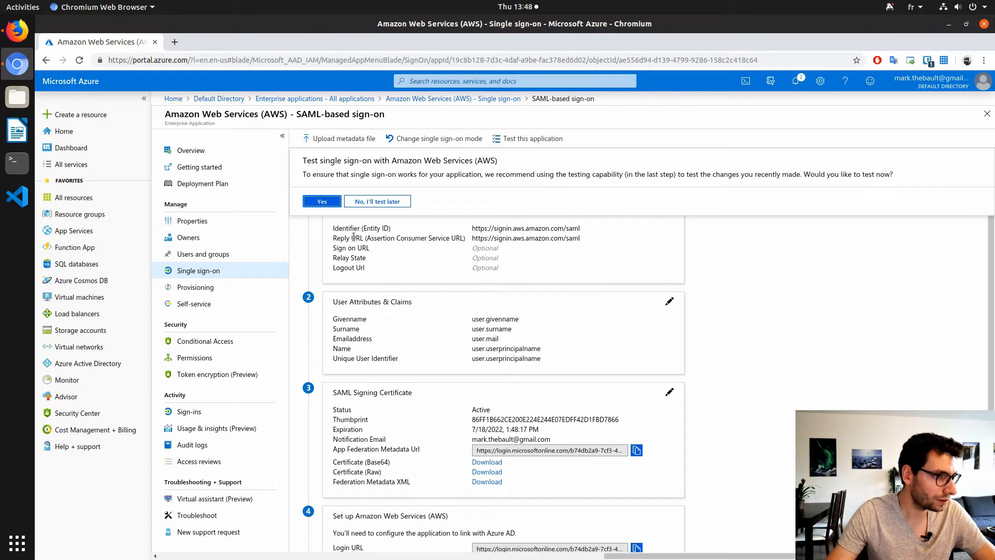
left_click(377, 202)
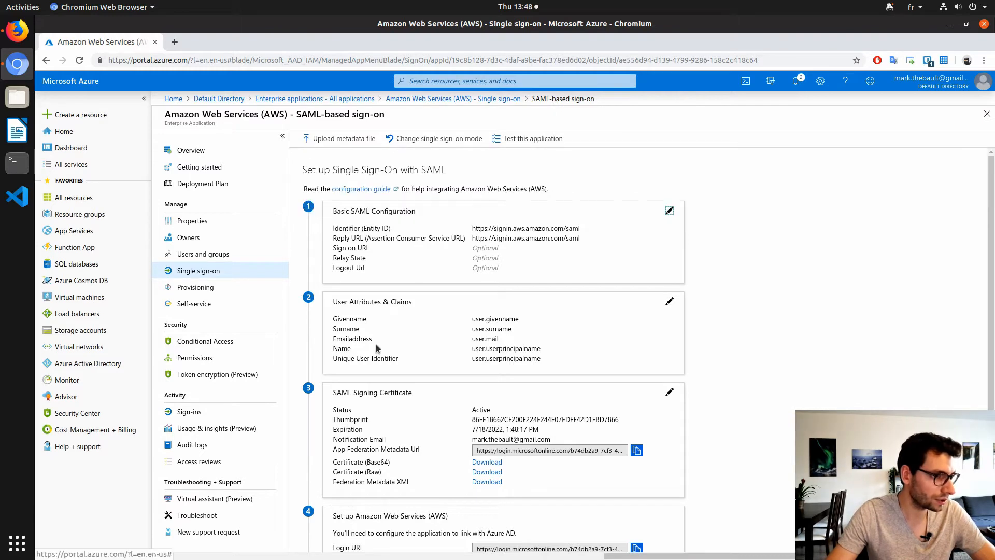
left_click_drag(332, 302, 409, 302)
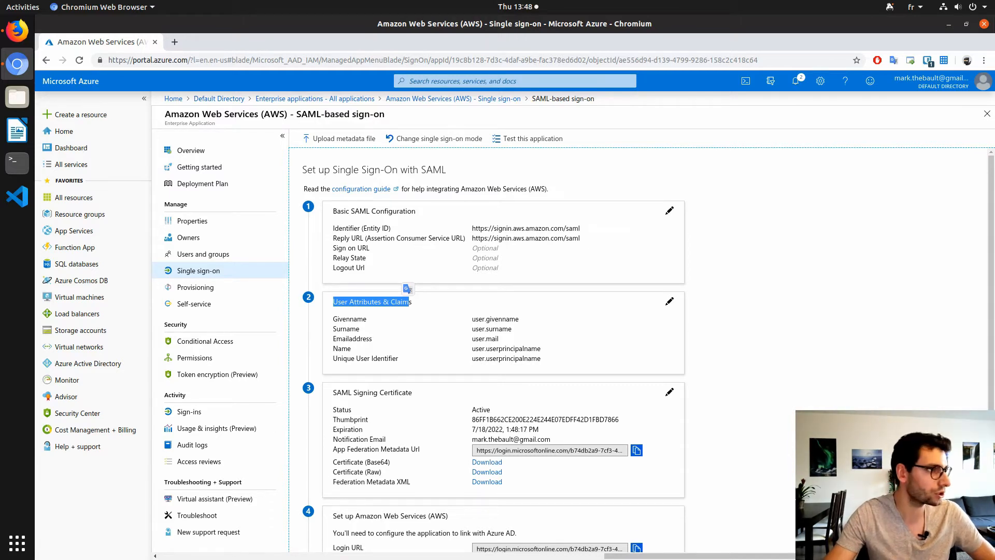
key("ctrl+t")
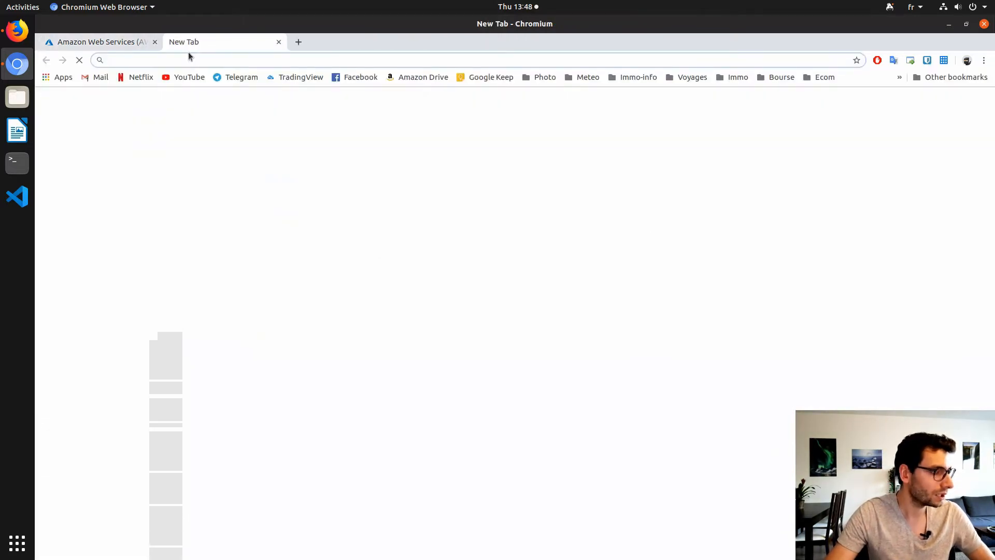
type("https://docs.microsoft.com/en-us/azure/active-directory/saas-apps/amazon-web-service-tutorial")
key("Return")
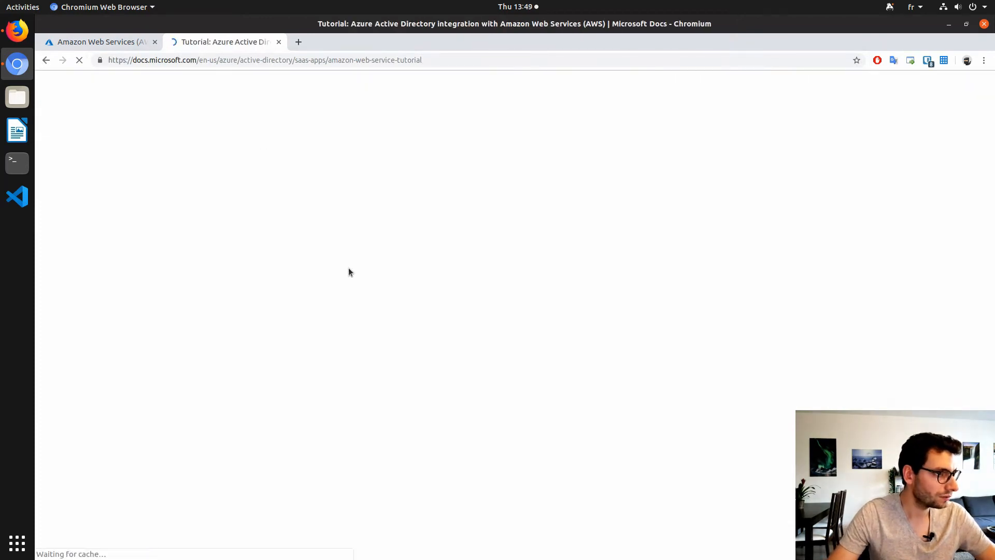
- Find the table of additional SAML claims in the tutorial's Azure AD SSO instructions and select the Role claim name
scroll(480, 356, "down", 12)
scroll(481, 356, "down", 12)
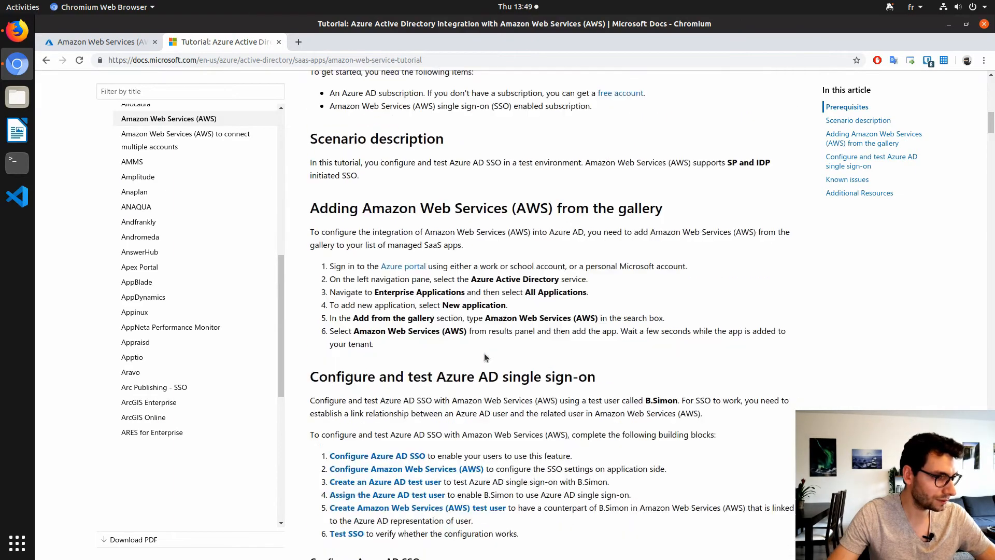
scroll(474, 328, "down", 8)
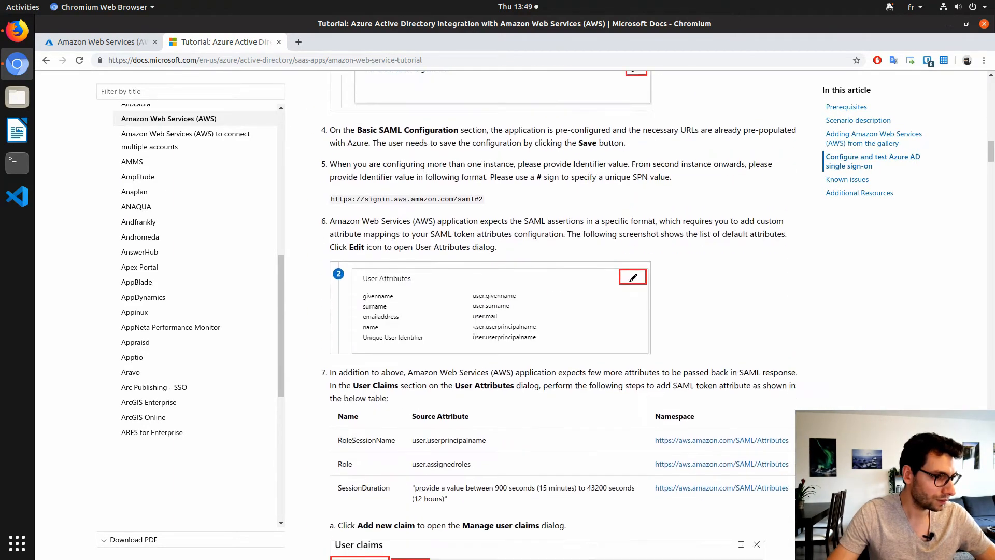
left_click_drag(338, 328, 477, 386)
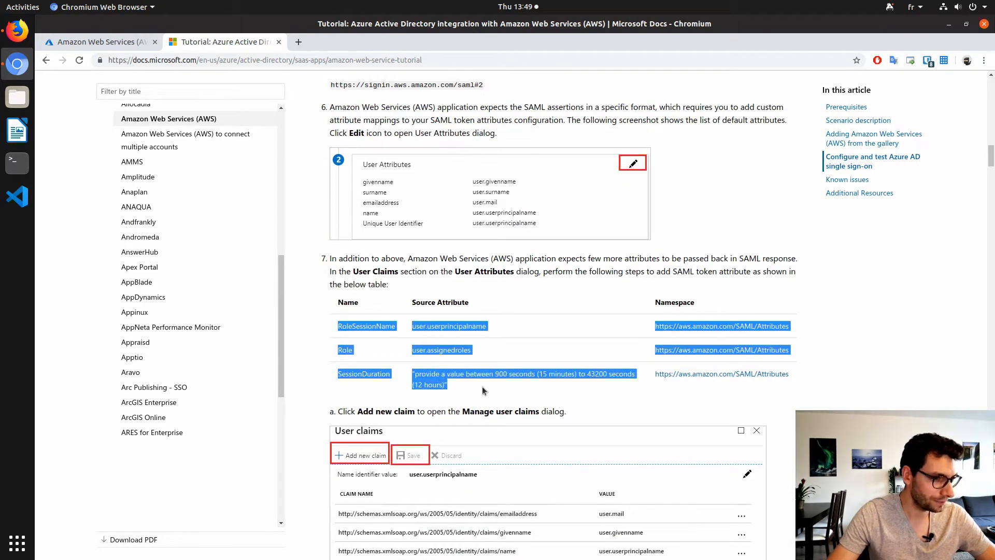
left_click(527, 398)
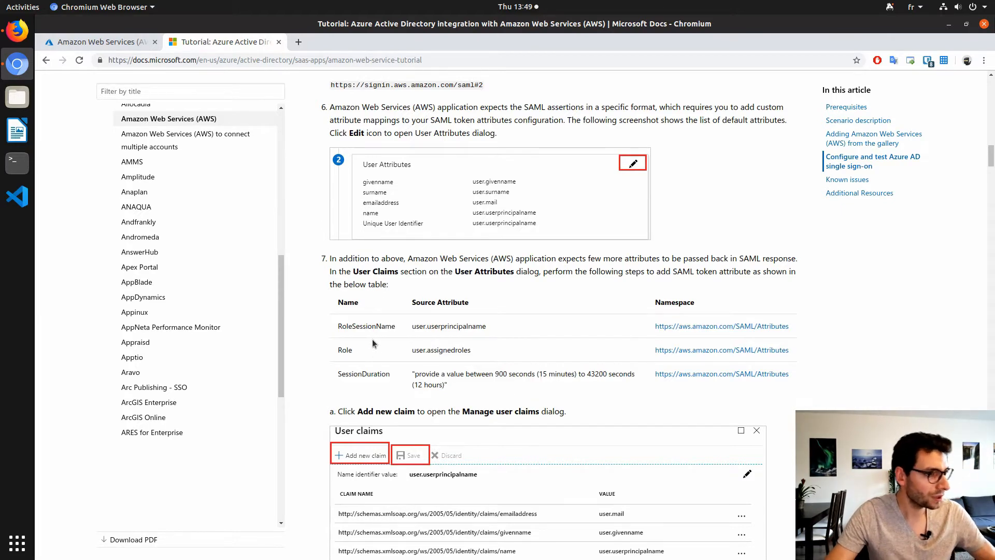
double_click(344, 350)
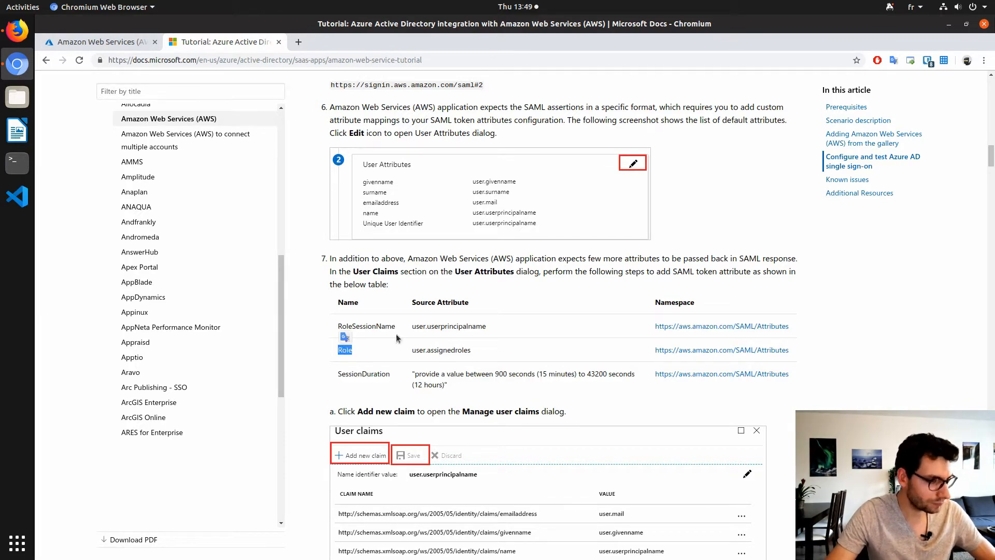
- Return to the Azure portal's User Attributes & Claims page and start a new claim named Role
left_click(92, 42)
left_click(669, 302)
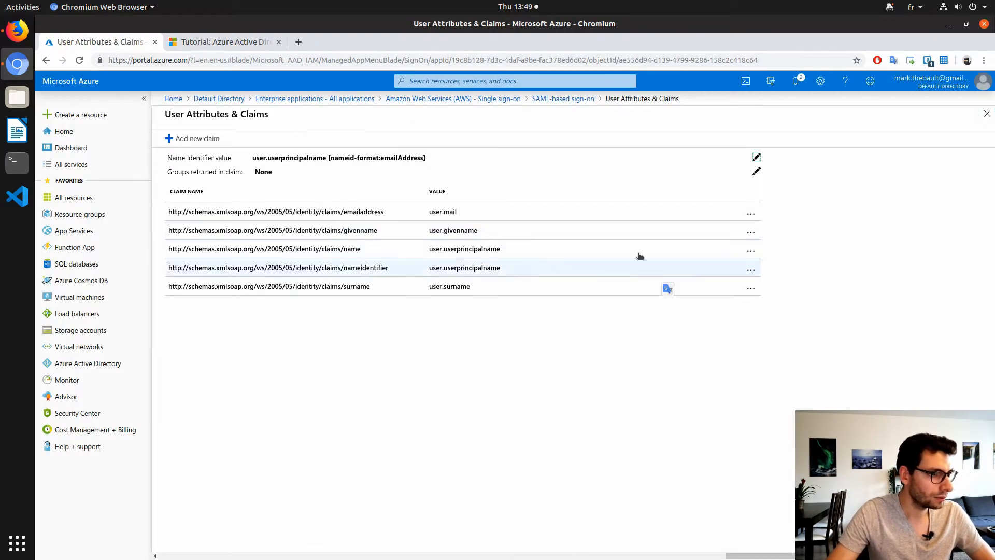
left_click(548, 249)
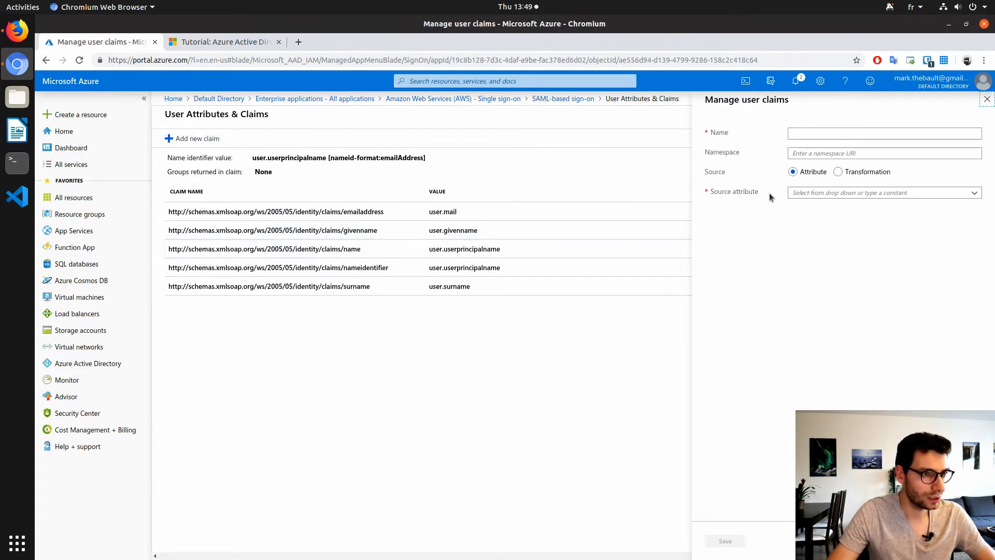
left_click(814, 133)
type("Role")
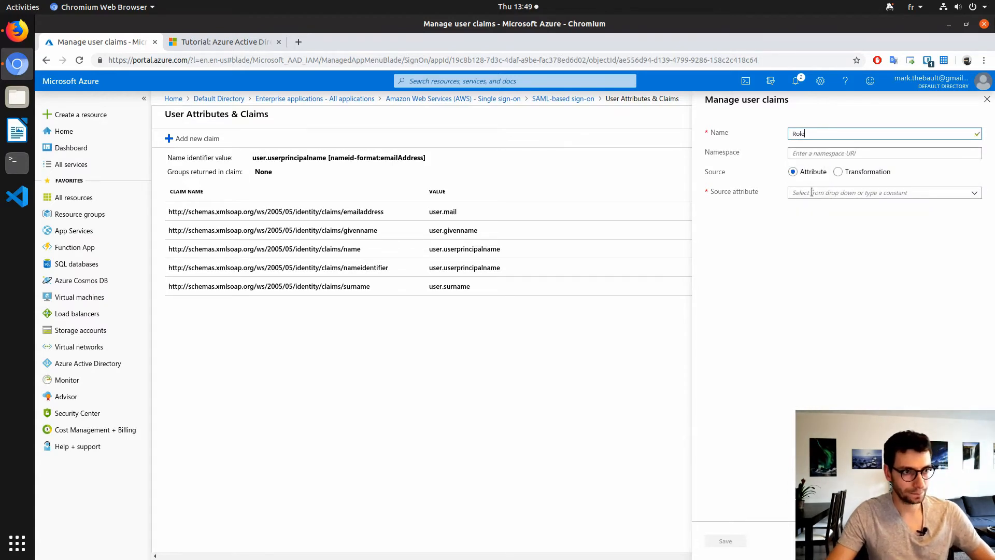
- Set the Role claim's source attribute to user.assignedroles, checking the required value in the tutorial
left_click(812, 192)
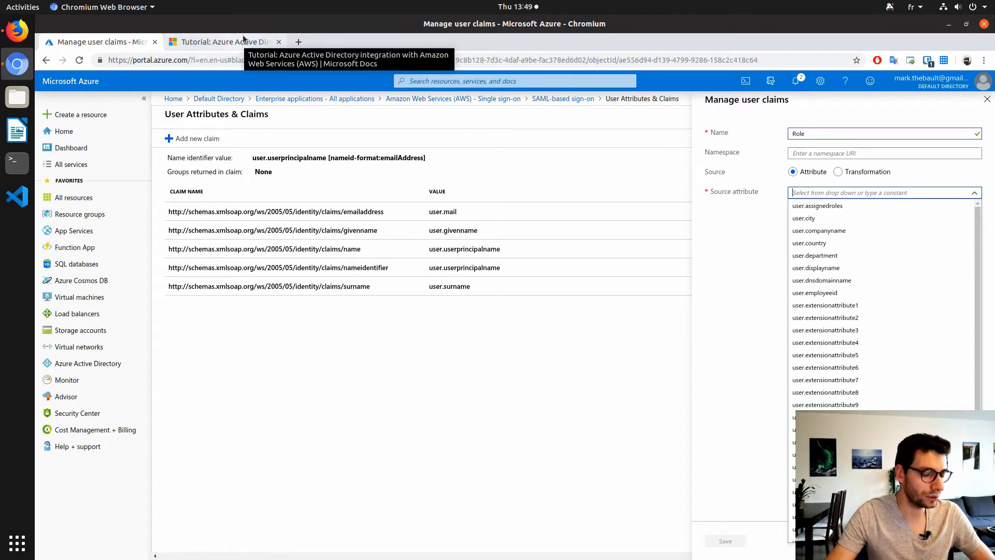
type("user.")
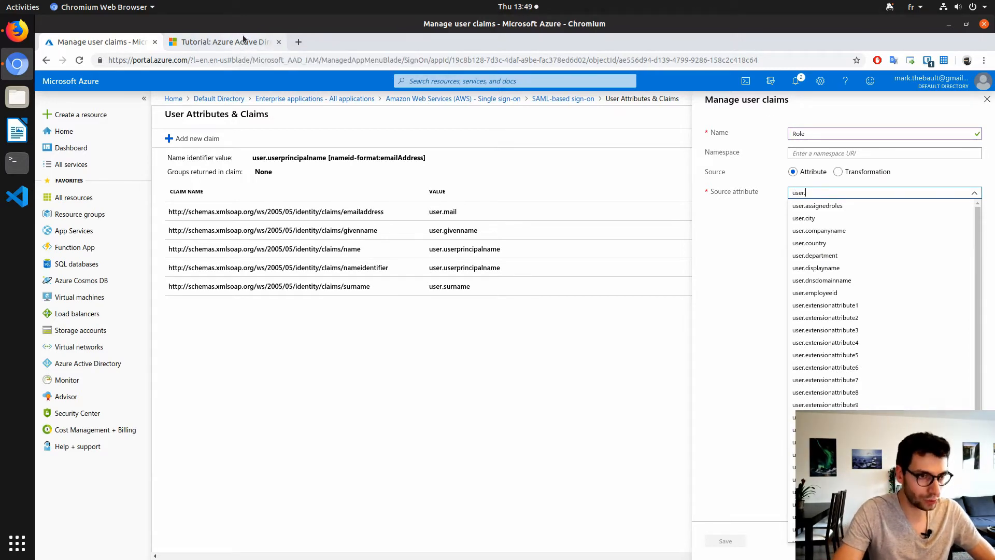
type("use")
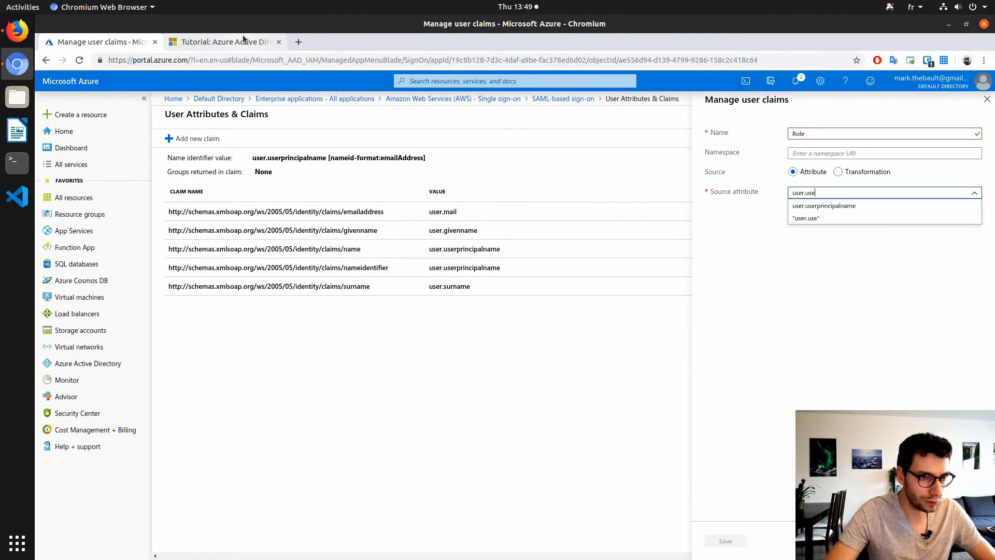
left_click(231, 44)
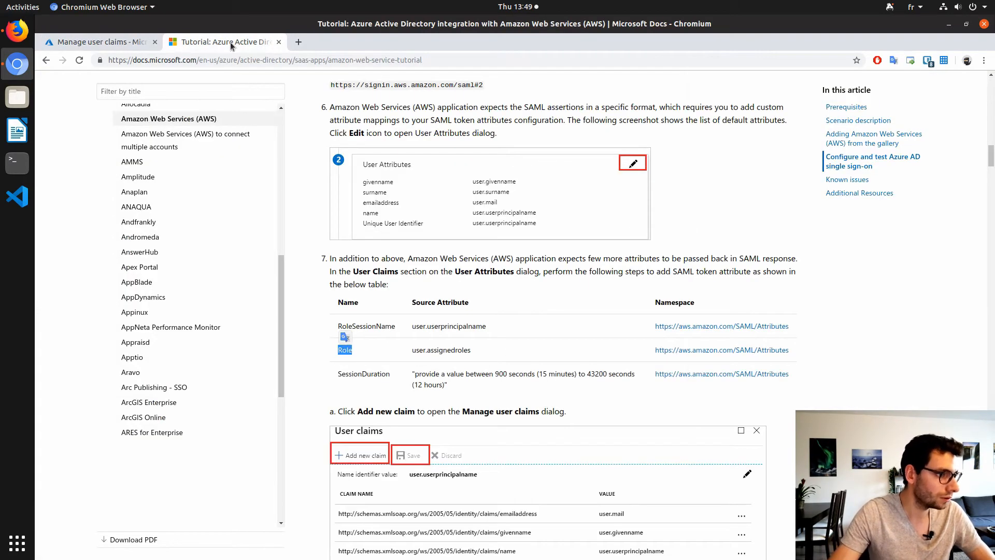
left_click(112, 42)
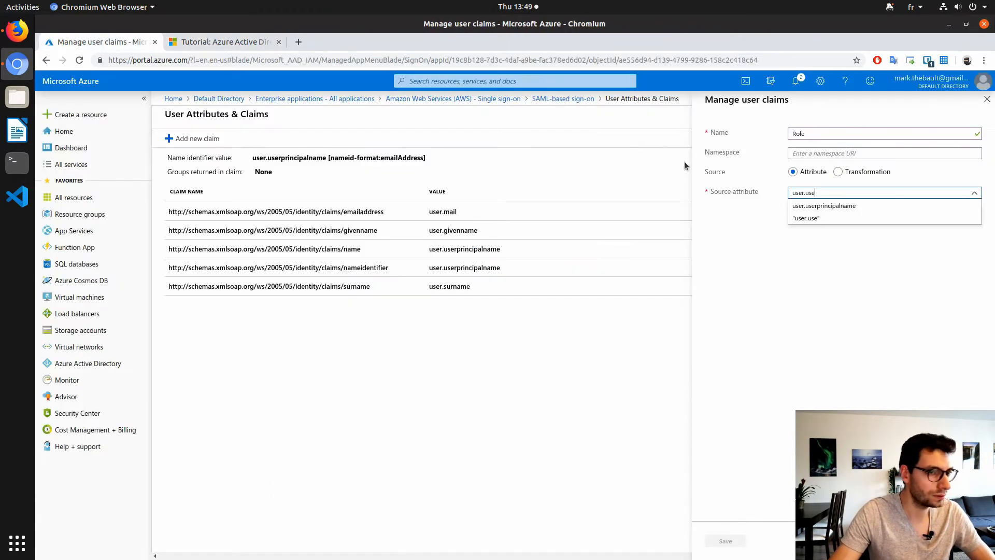
key("BackSpace")
type("ass")
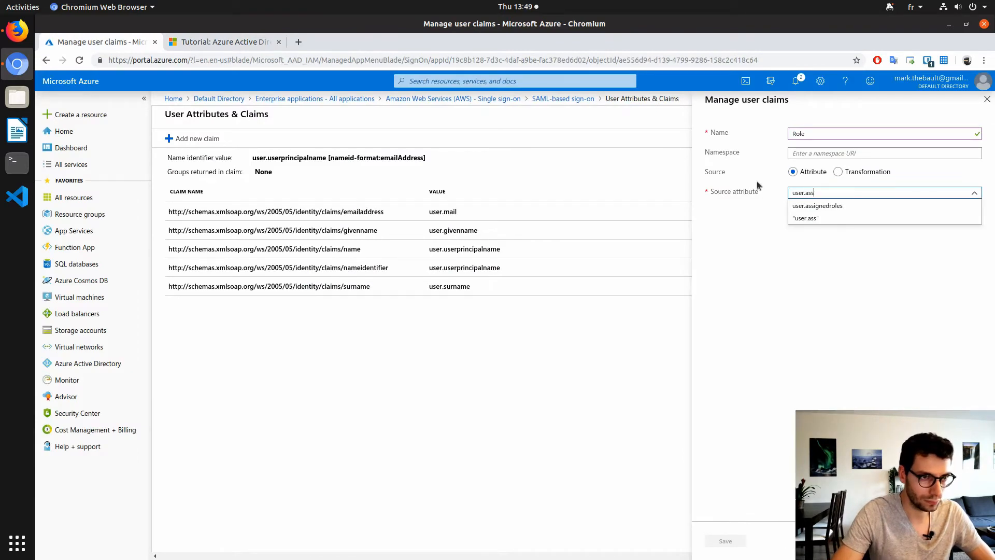
left_click(852, 207)
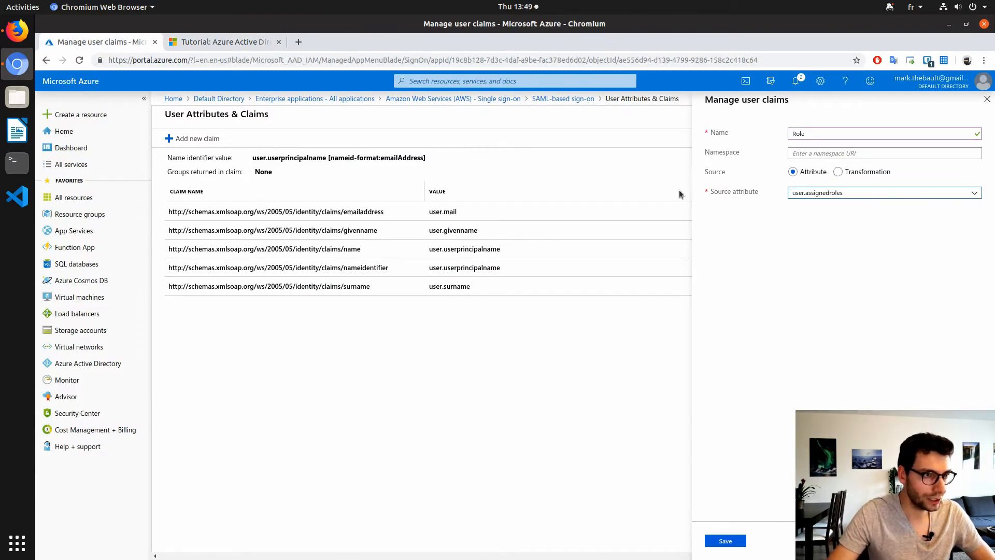
left_click(218, 42)
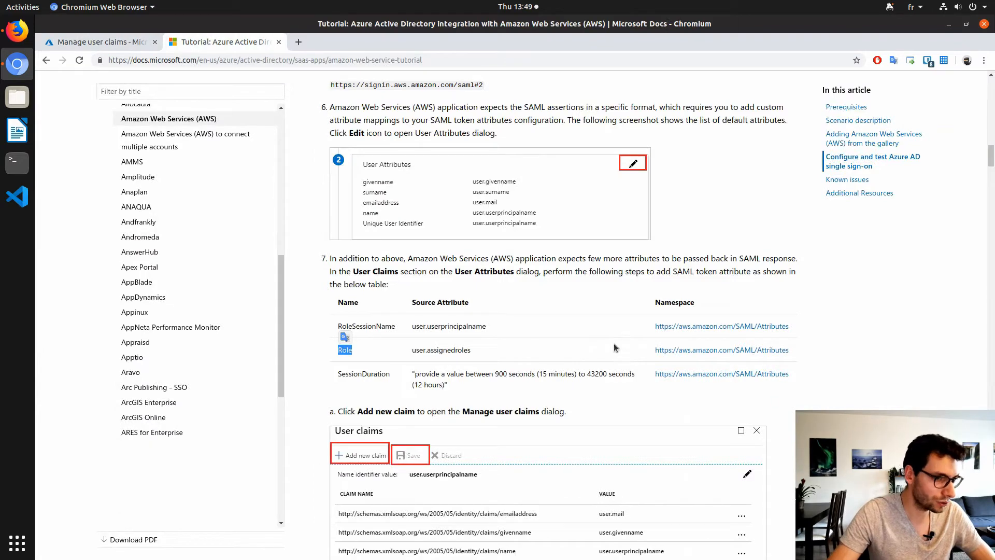
left_click_drag(654, 350, 794, 355)
key("ctrl+c")
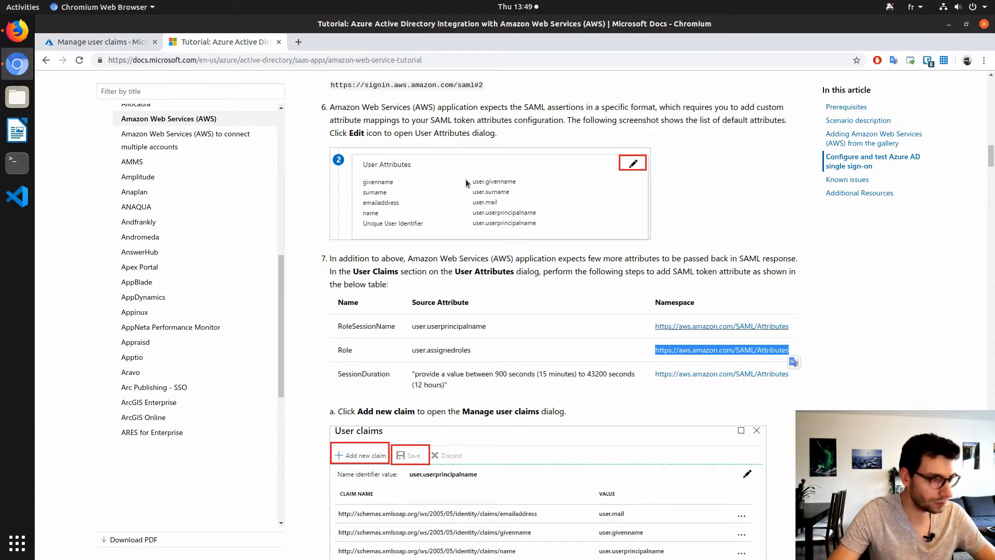
left_click(95, 46)
left_click(807, 153)
key("ctrl+v")
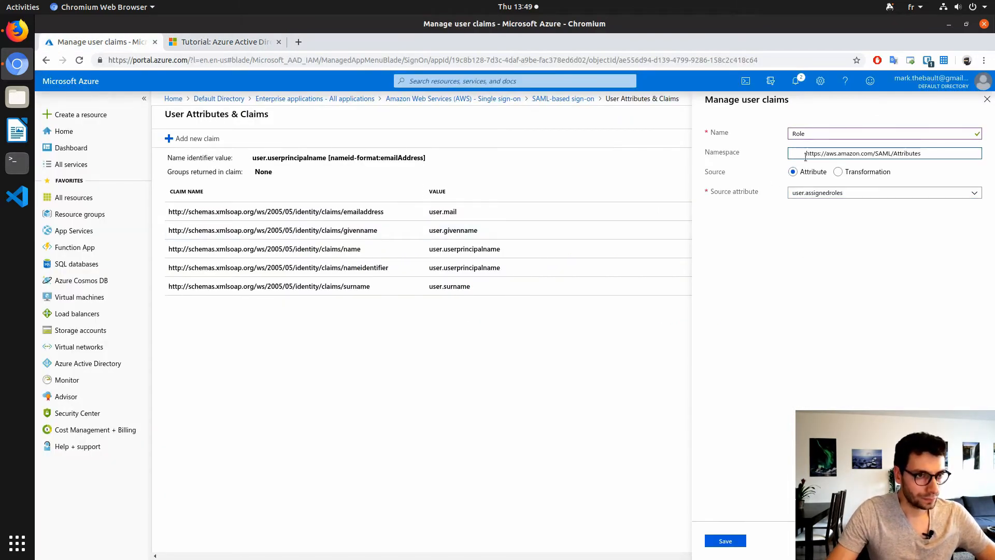
left_click_drag(806, 154, 736, 154)
key("BackSpace")
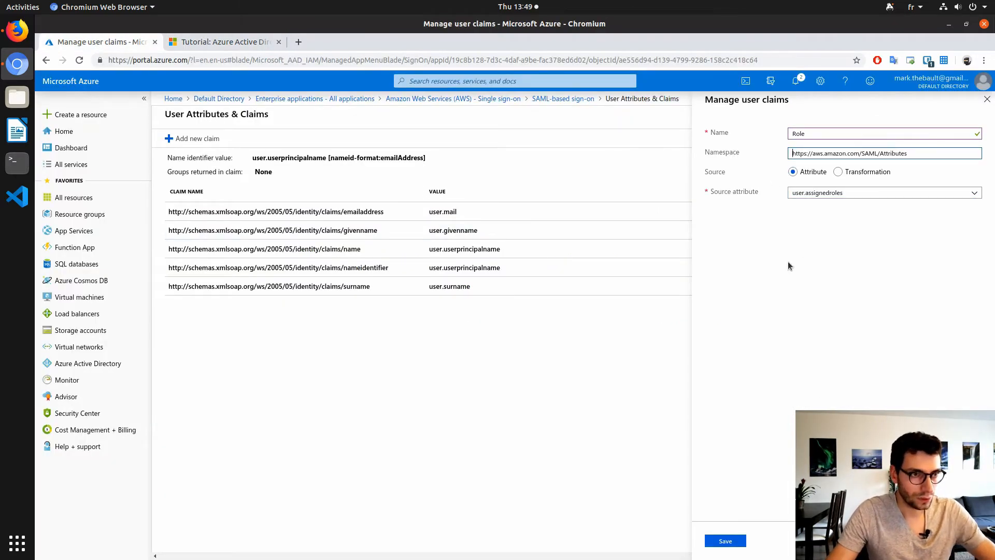
left_click(735, 541)
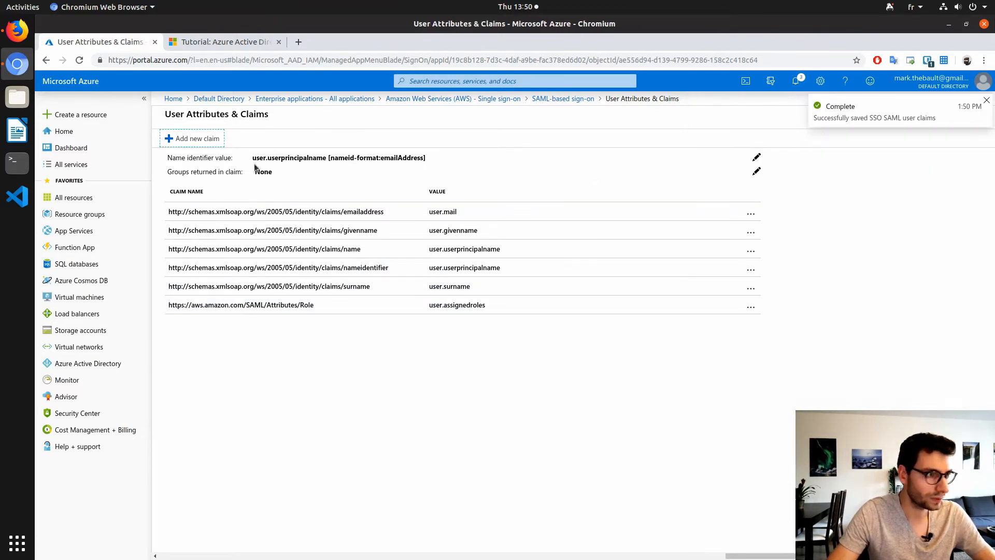
left_click(188, 141)
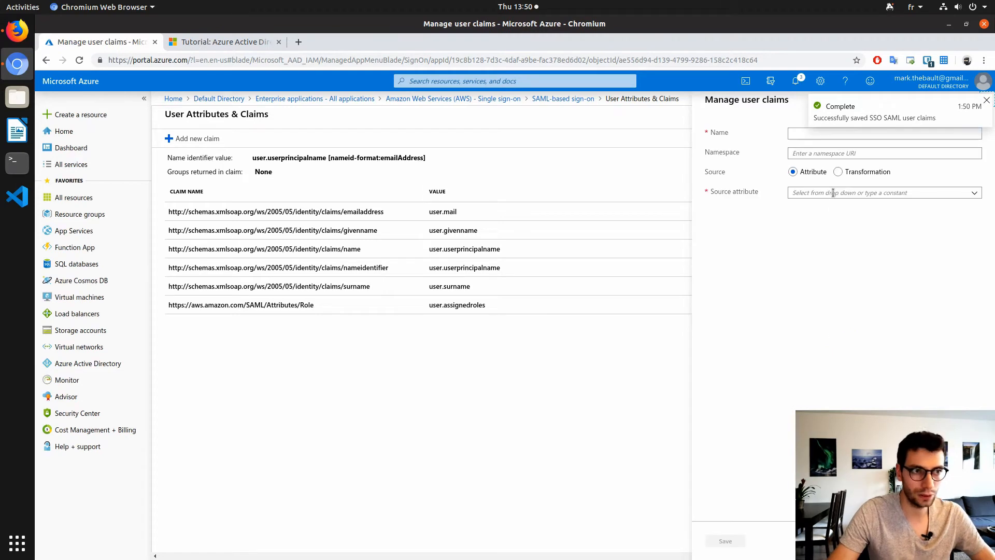
left_click(819, 153)
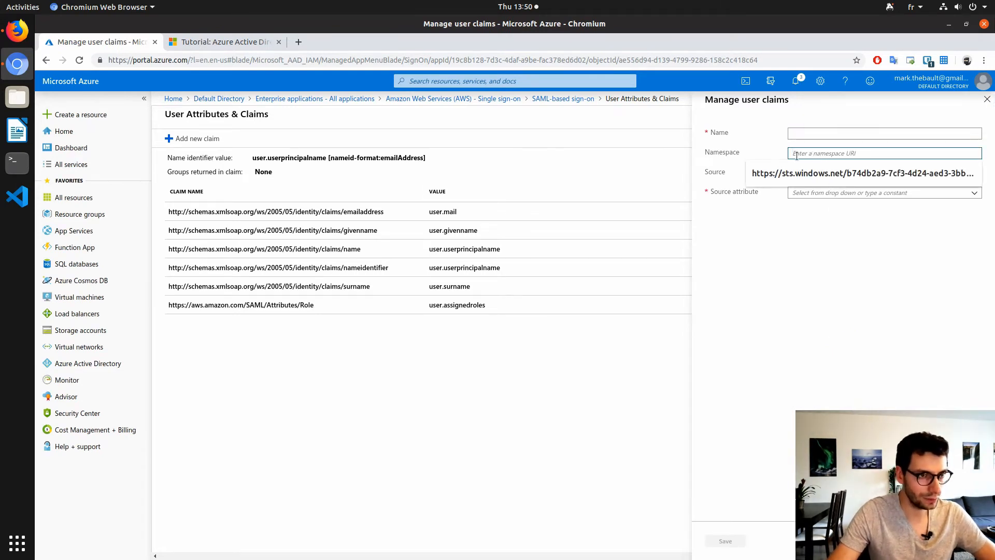
key("ctrl+v")
left_click_drag(804, 153, 756, 152)
key("BackSpace")
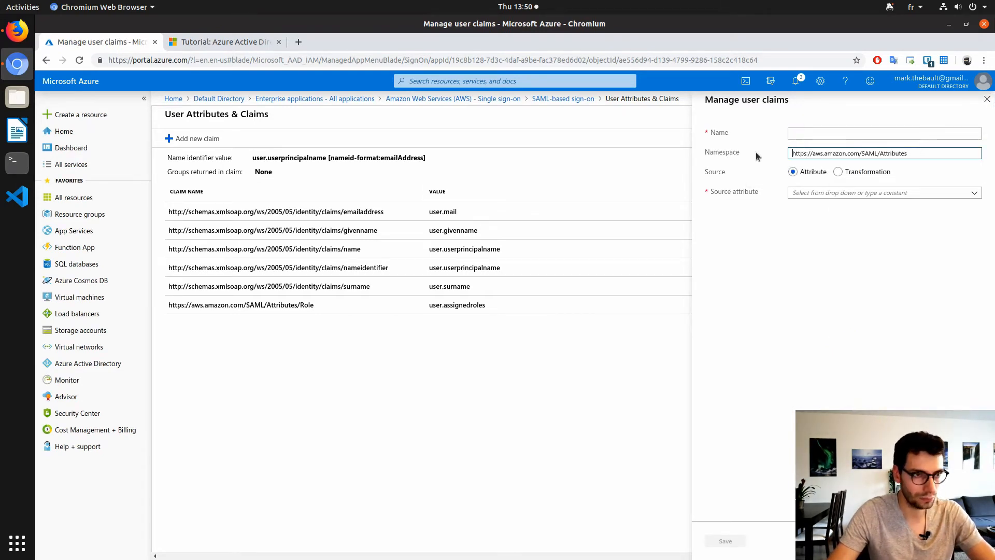
- Copy the claim name SessionDuration from the tutorial's table and enter it as the new claim's name
left_click(256, 42)
double_click(364, 373)
key("ctrl+c")
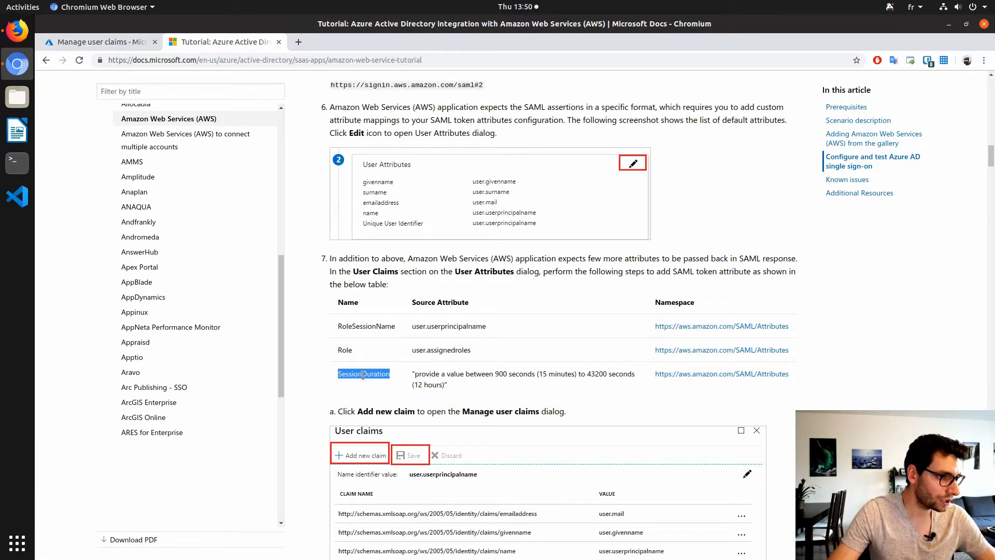
left_click(93, 42)
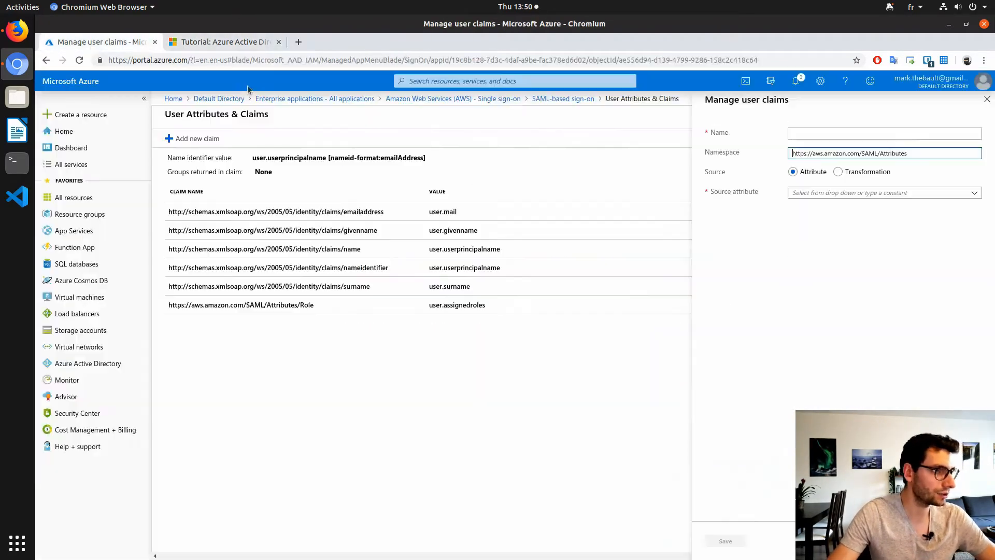
left_click(799, 133)
key("ctrl+v")
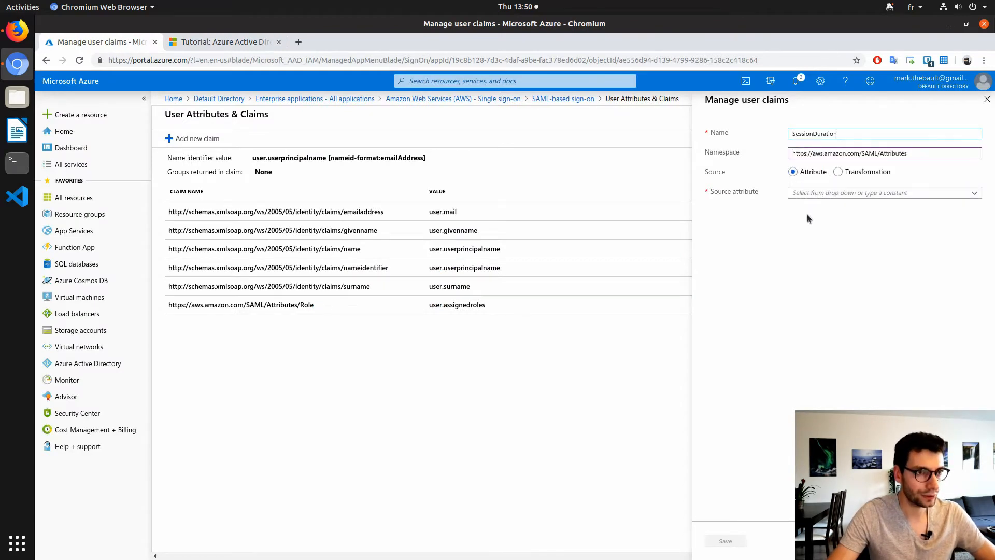
- Set the SessionDuration claim's source attribute to the constant "3600" and save the claim
left_click(819, 196)
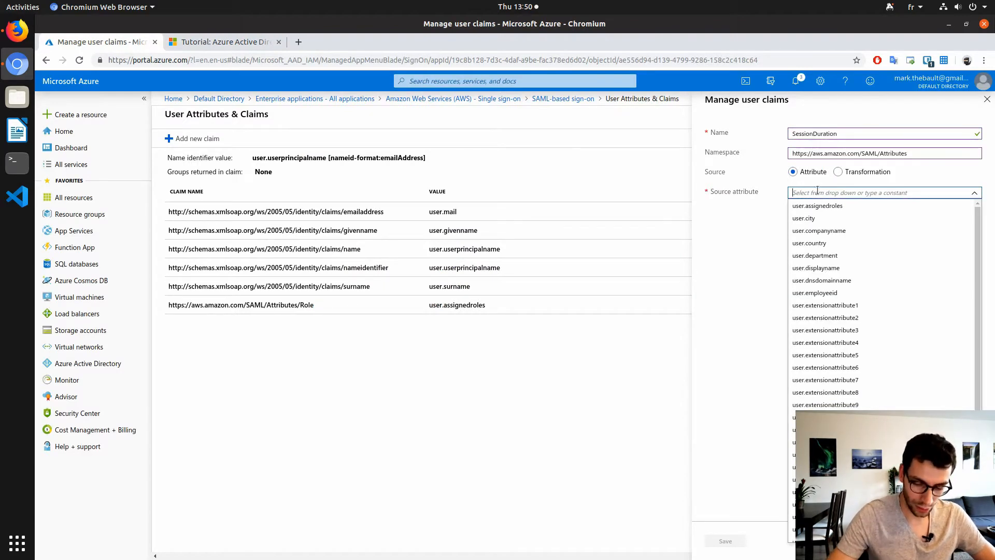
type("3600")
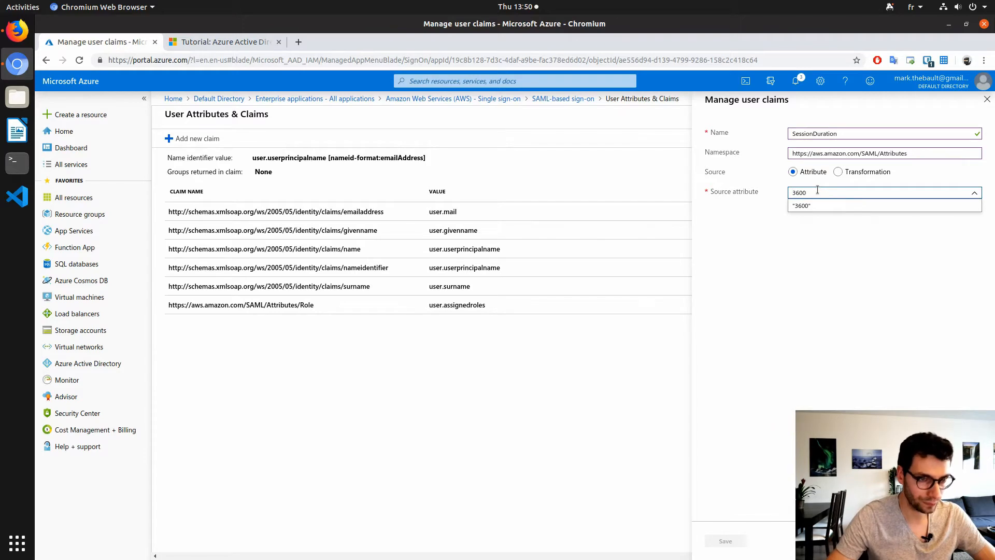
key("Return")
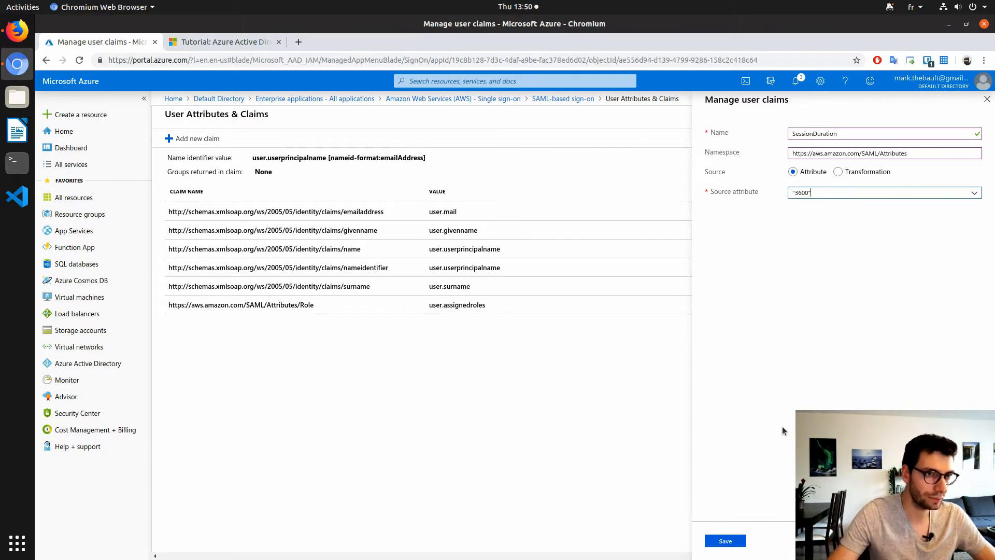
left_click(738, 534)
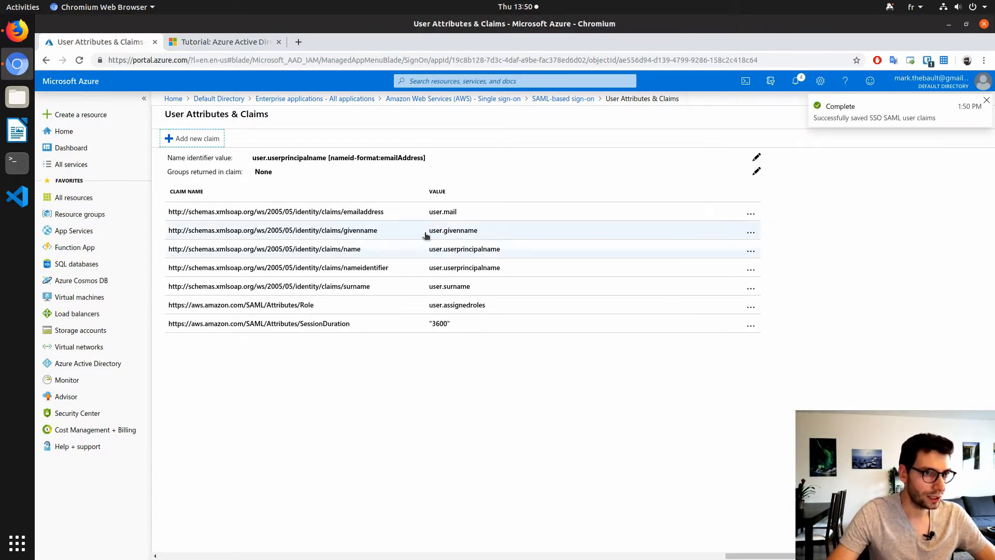
- Start another claim, enter SessionDuration as its namespace and RoleSessionName, copied from the tutorial, as its name
left_click(193, 138)
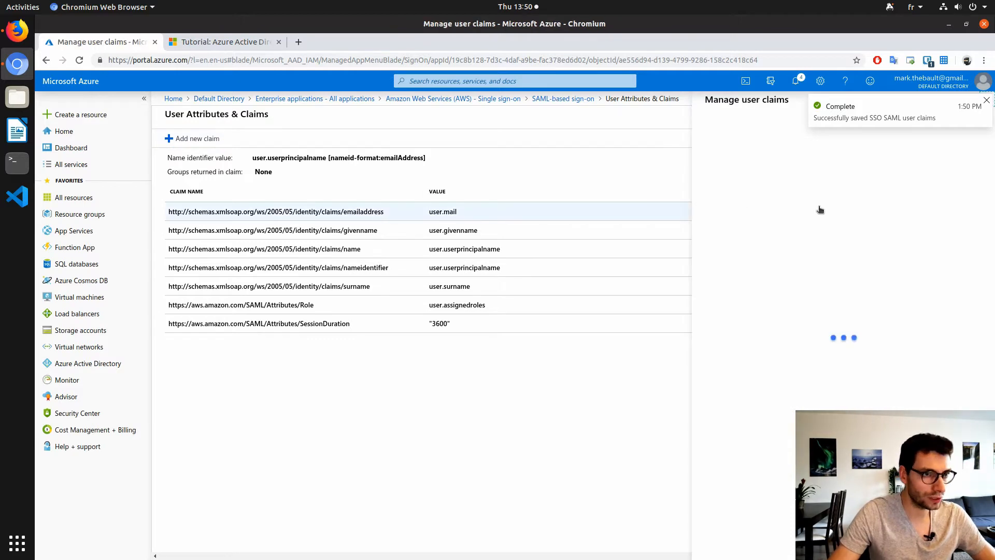
left_click(805, 155)
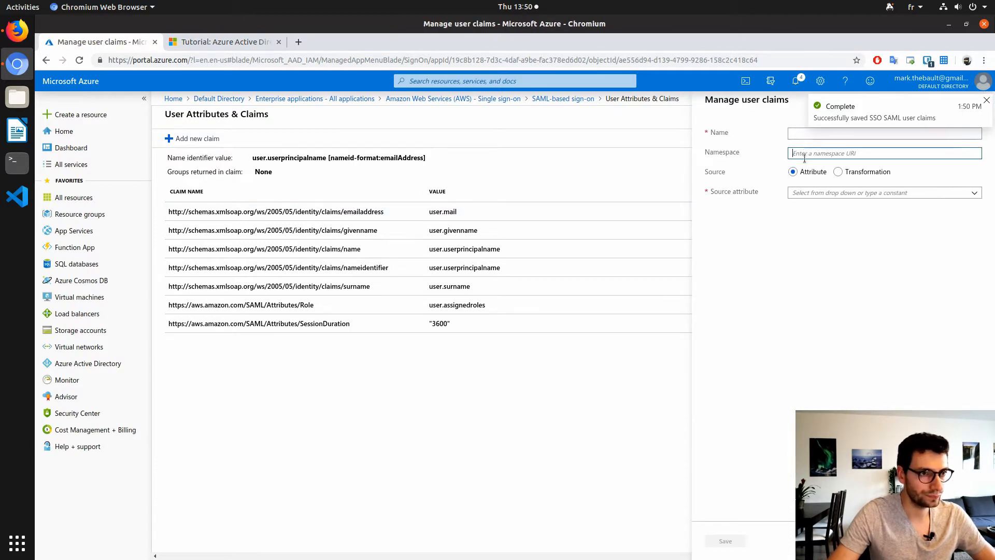
key("ctrl+v")
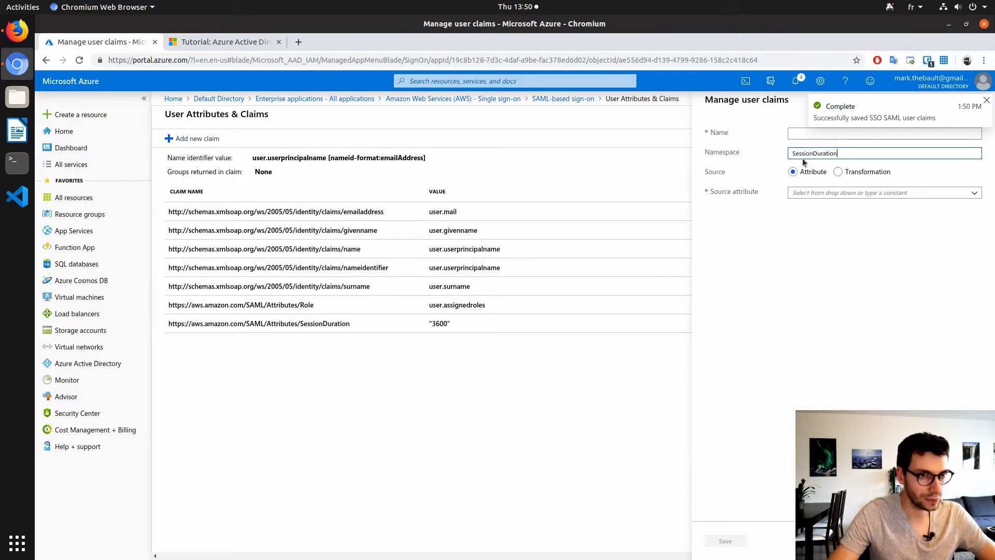
left_click(223, 41)
double_click(374, 327)
key("ctrl+c")
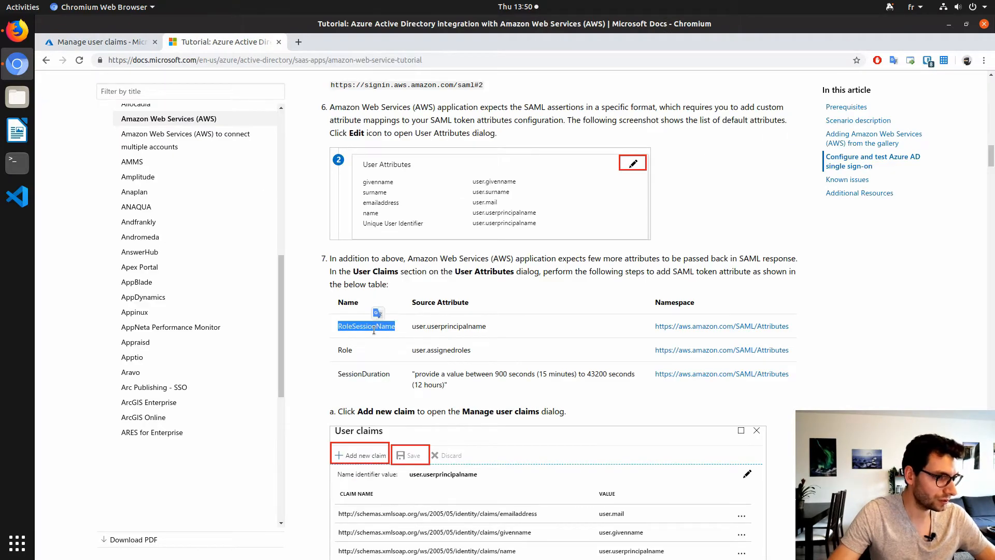
left_click(101, 42)
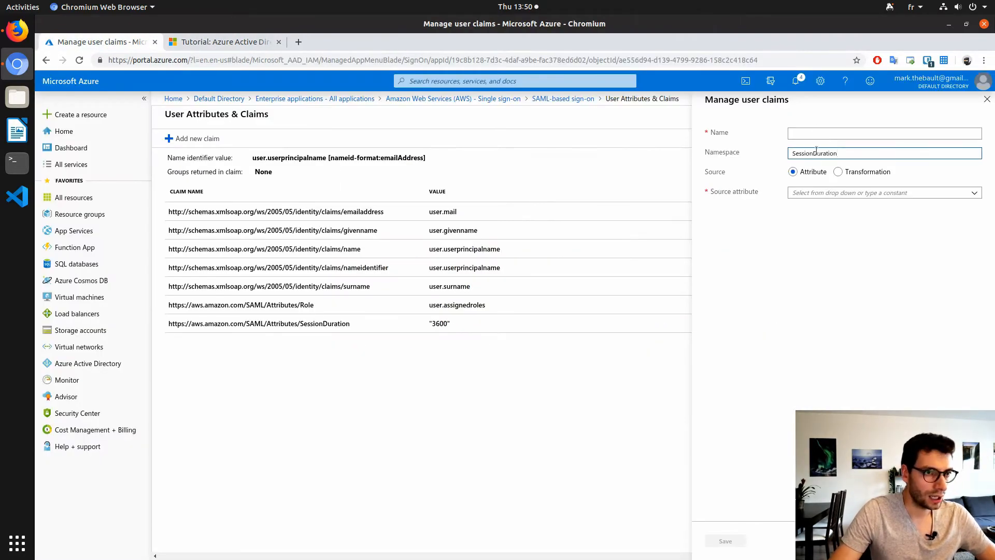
left_click(811, 134)
key("ctrl+v")
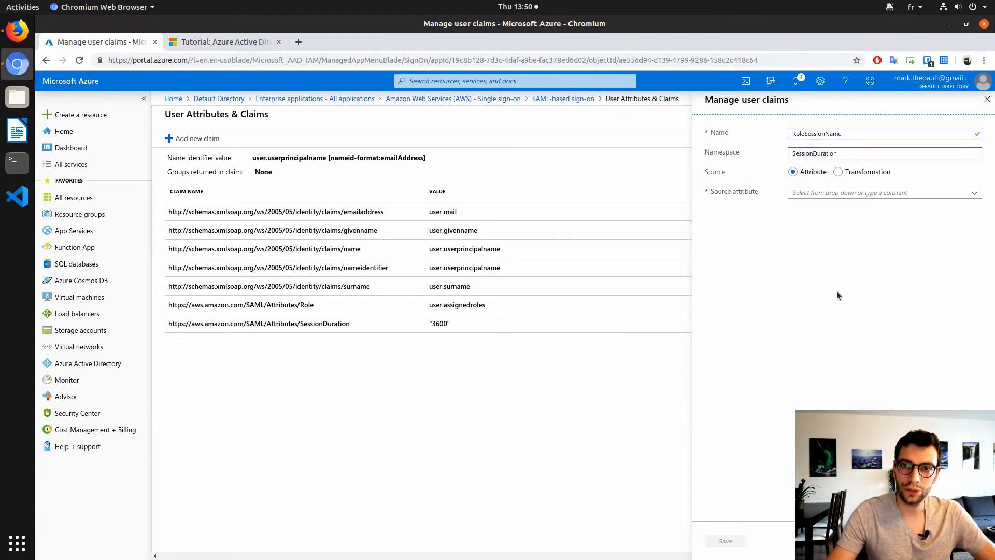
- Check the tutorial's source attribute for RoleSessionName, set the claim's source attribute to user.objectid, and save the claim
left_click(203, 42)
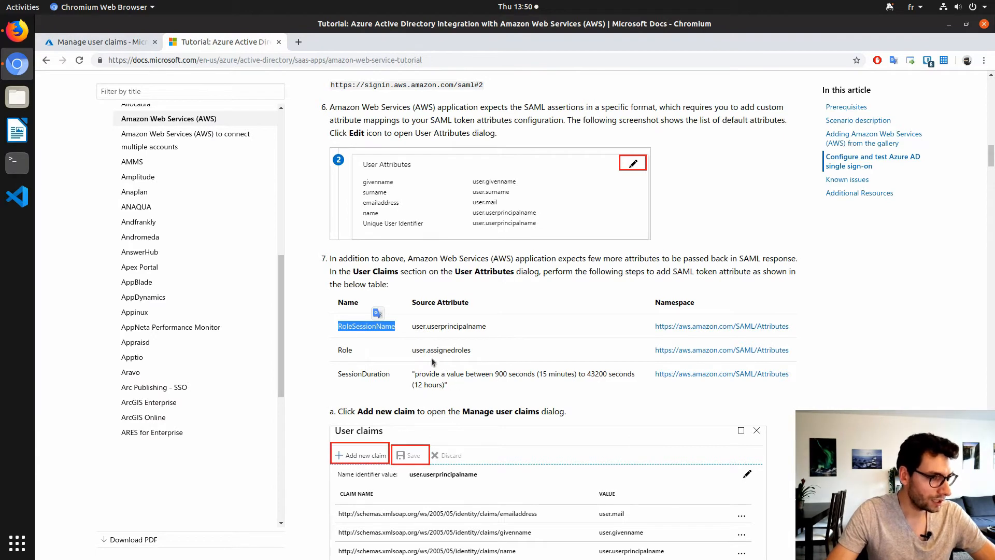
double_click(451, 326)
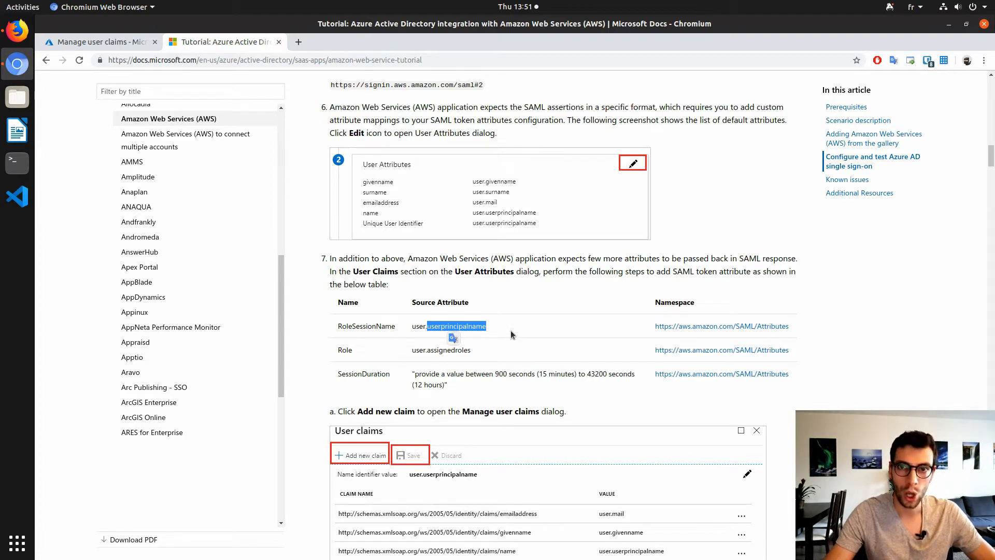
left_click(101, 41)
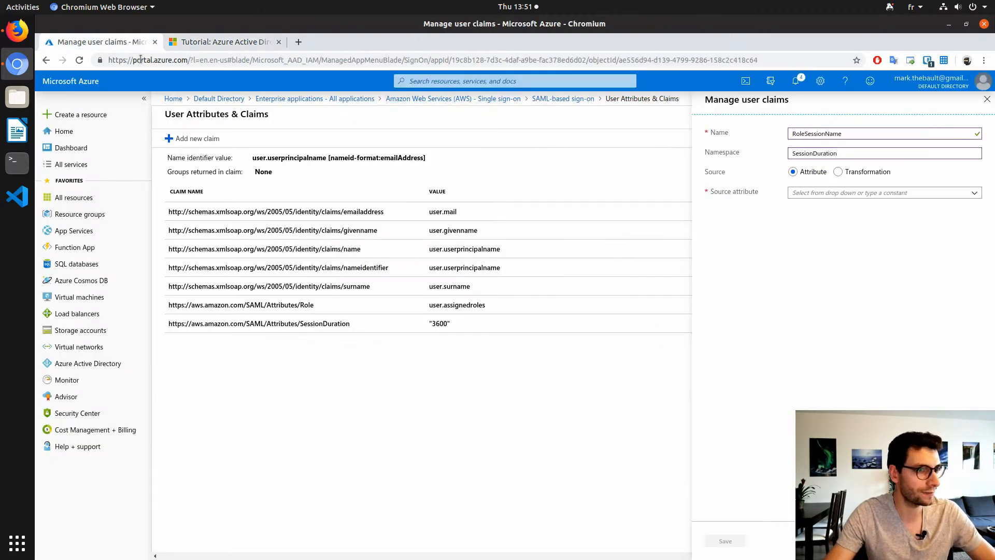
left_click(836, 191)
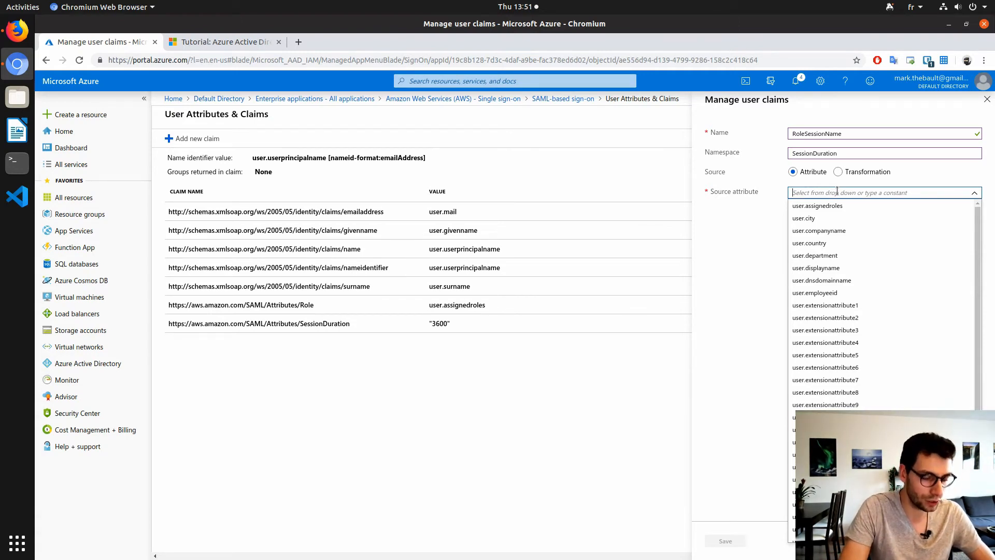
type("user.ob")
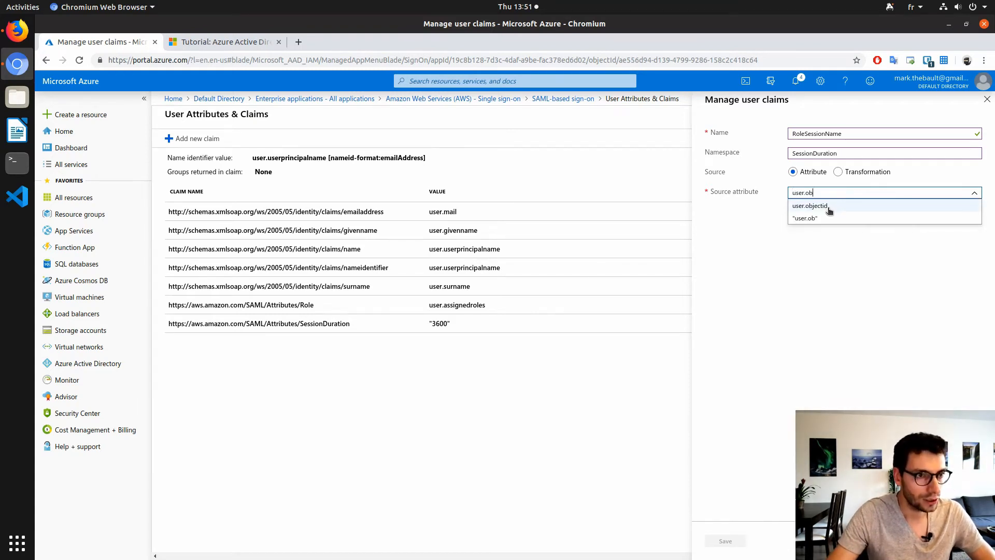
left_click(827, 206)
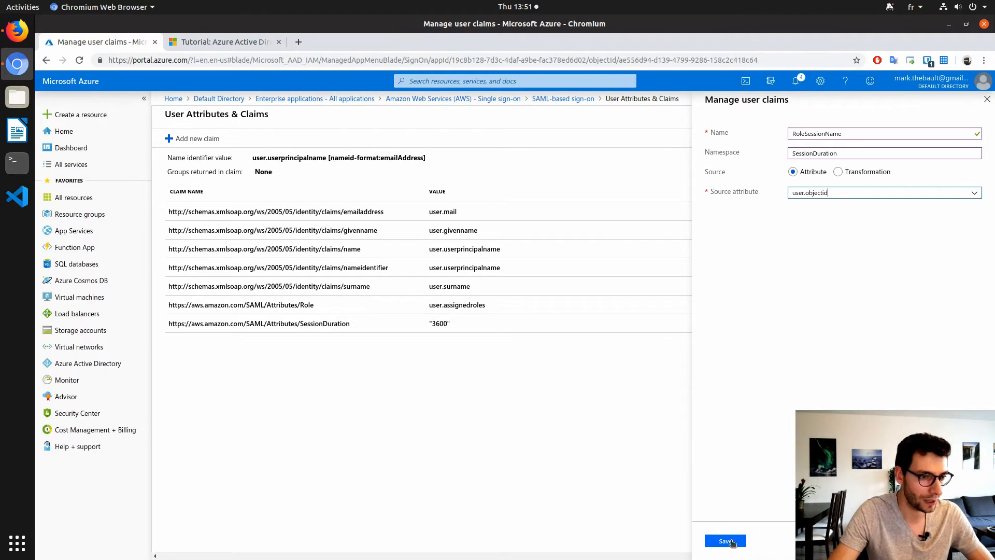
left_click(731, 542)
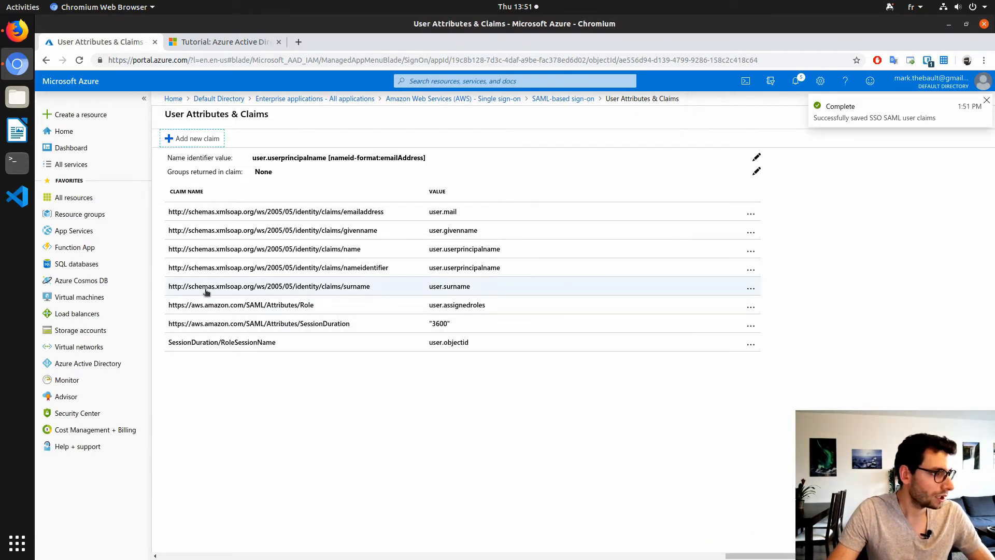
left_click(986, 100)
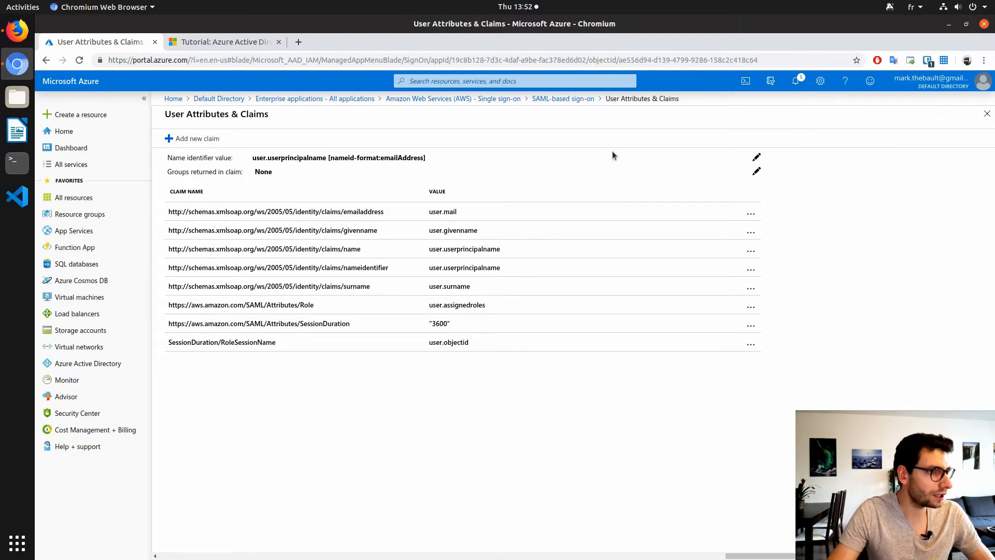
- Return to the SAML-based sign-on overview and review its configuration, also looking at the application's users and groups and provisioning pages
left_click(573, 99)
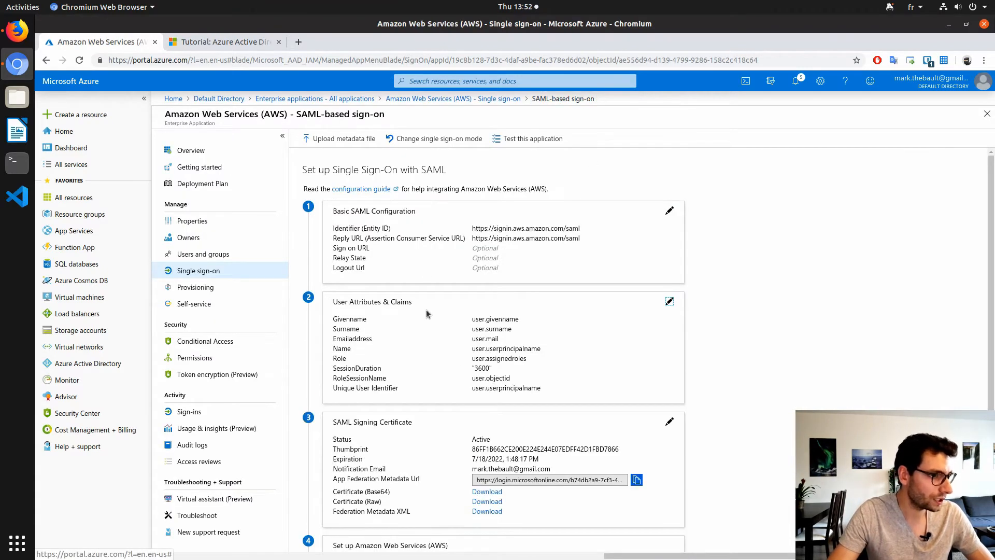
scroll(446, 472, "down", 2)
scroll(449, 477, "down", 2)
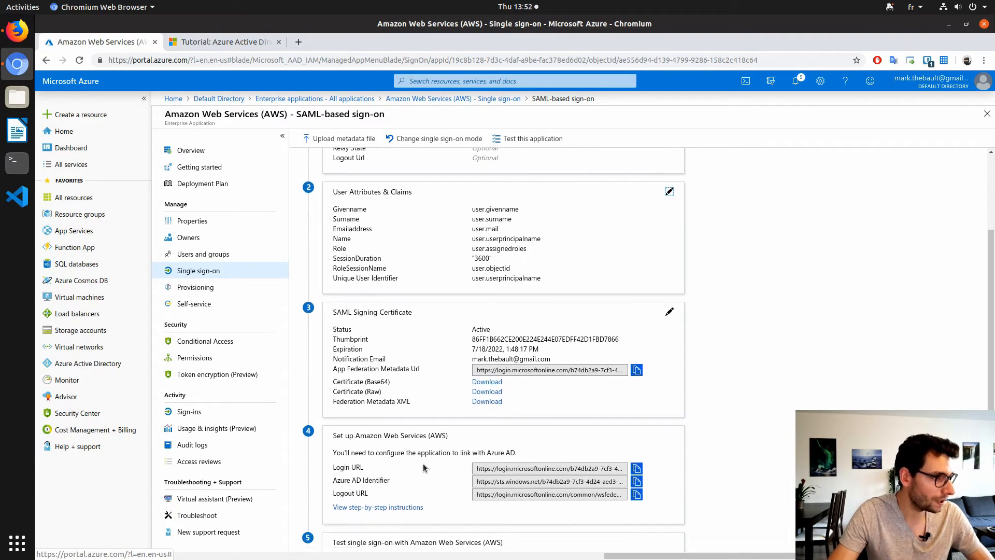
scroll(438, 422, "up", 3)
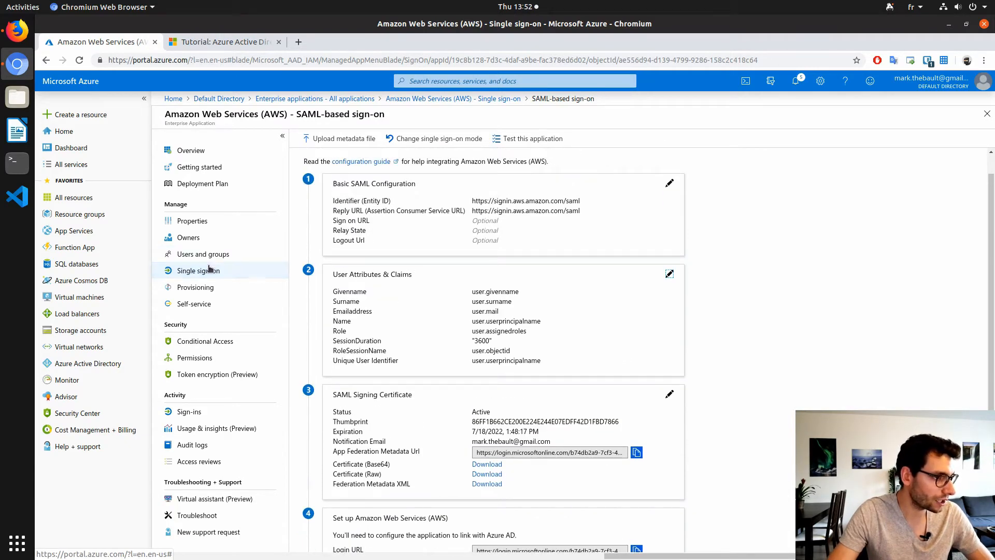
left_click(219, 259)
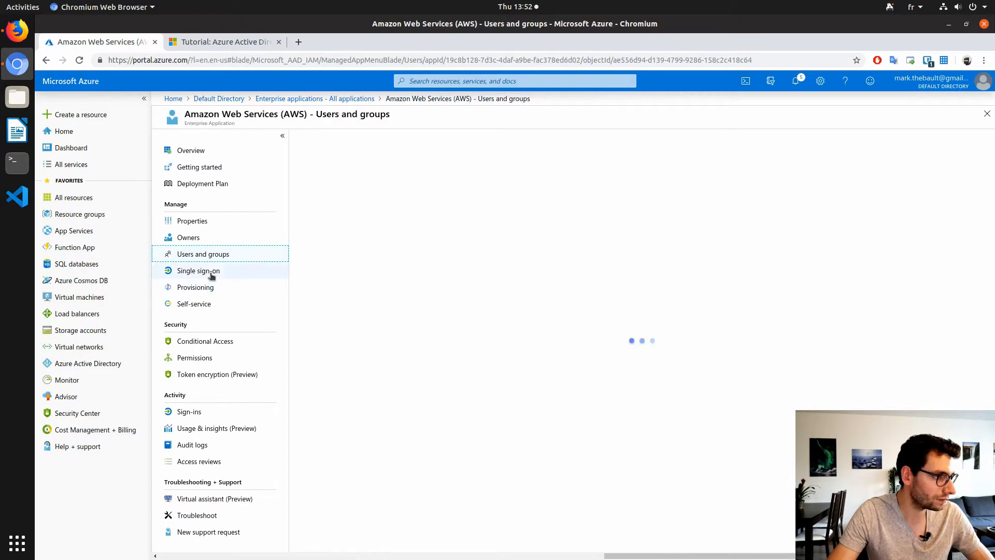
left_click(212, 275)
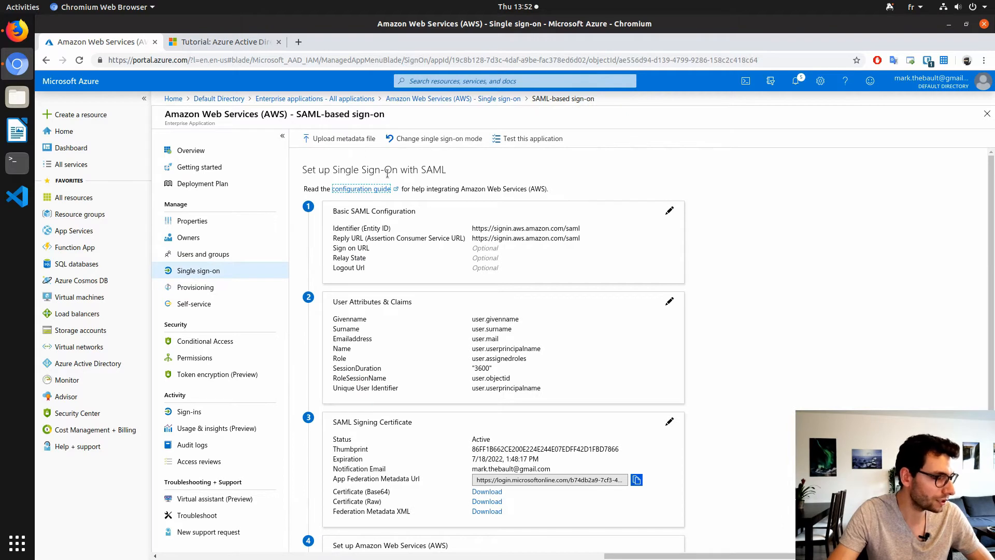
left_click(196, 291)
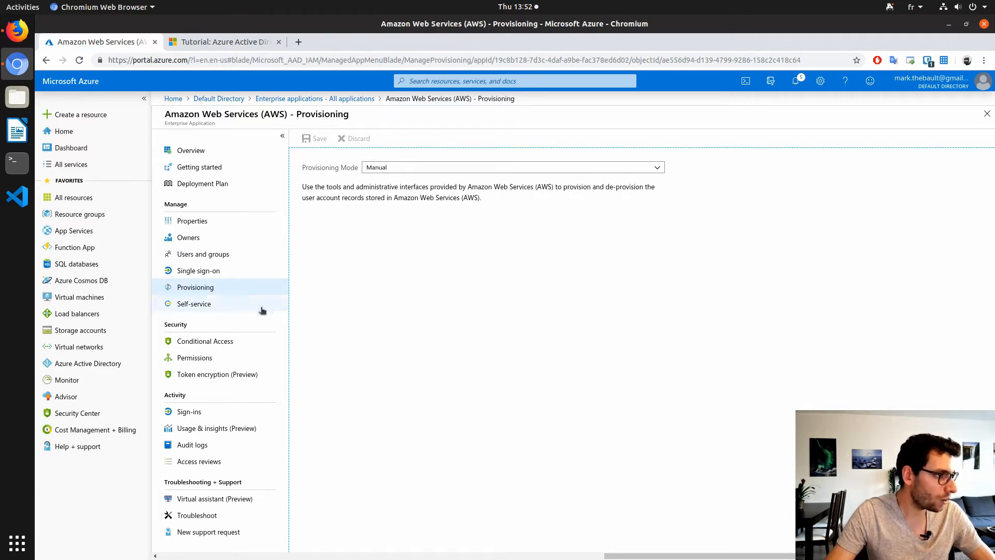
left_click(209, 275)
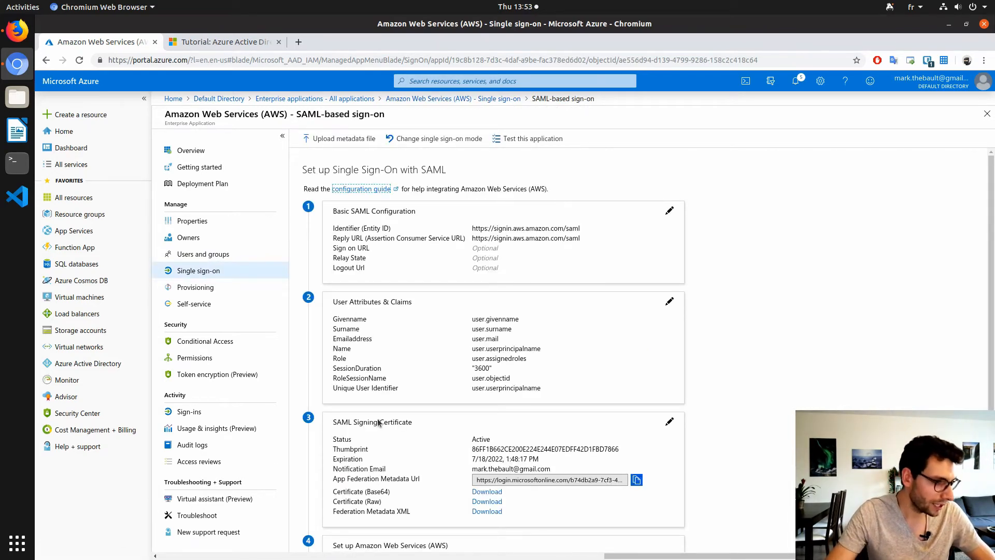
- Download the Federation Metadata XML from the SAML Signing Certificate section
left_click_drag(341, 422, 413, 423)
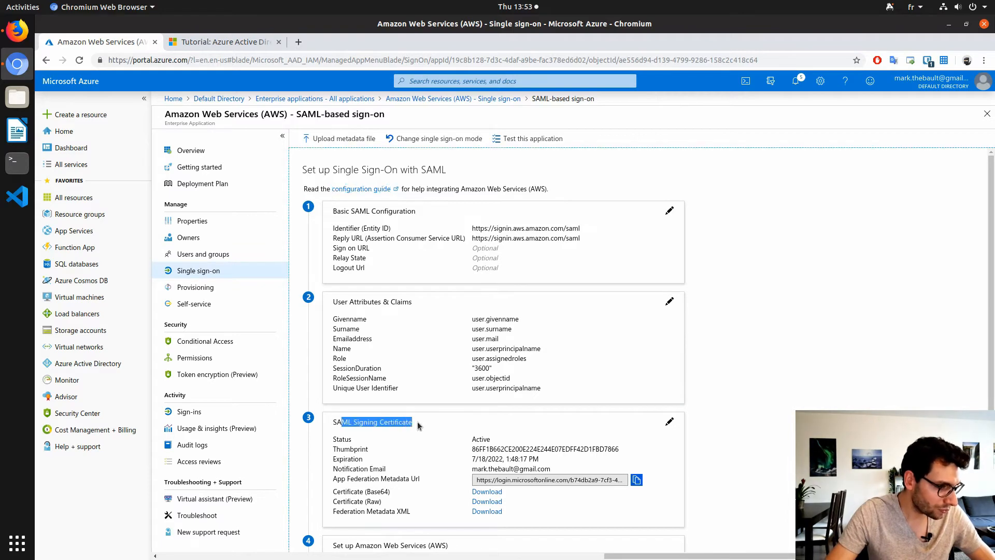
left_click_drag(333, 511, 425, 511)
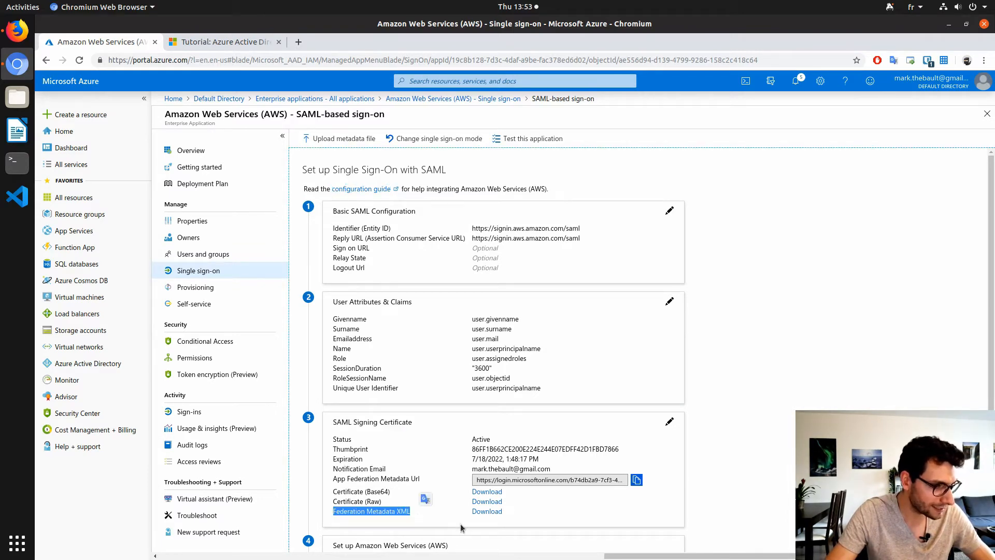
left_click(491, 512)
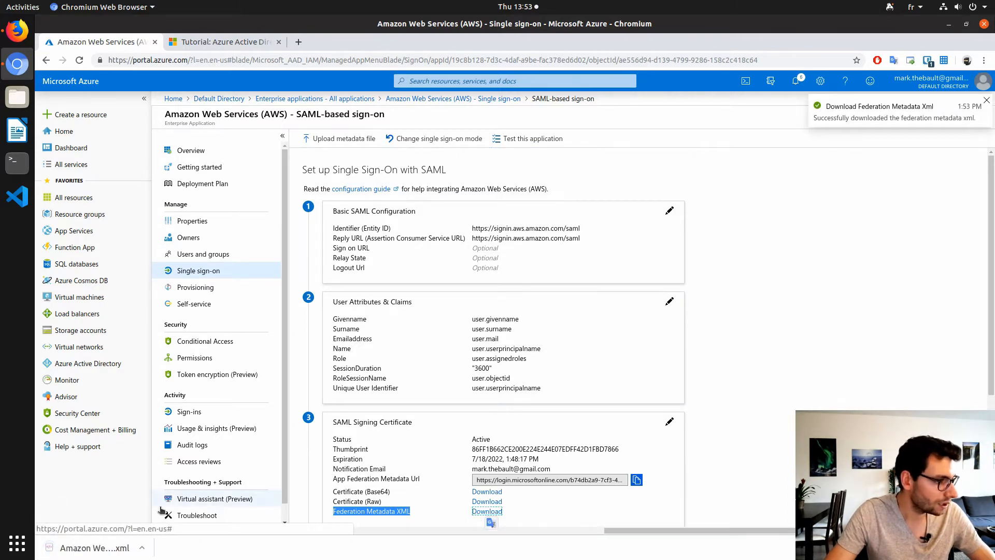
left_click(143, 548)
left_click(207, 510)
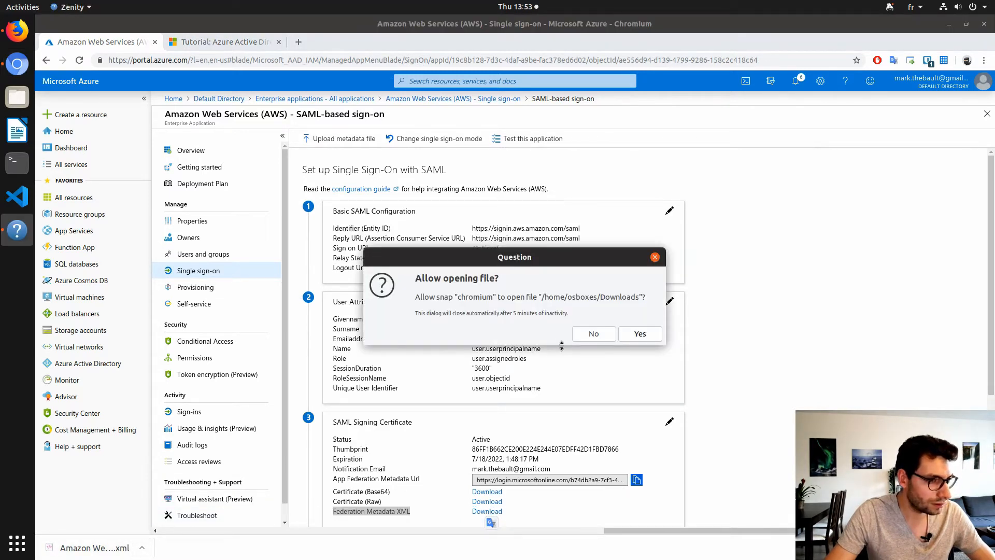
left_click(609, 338)
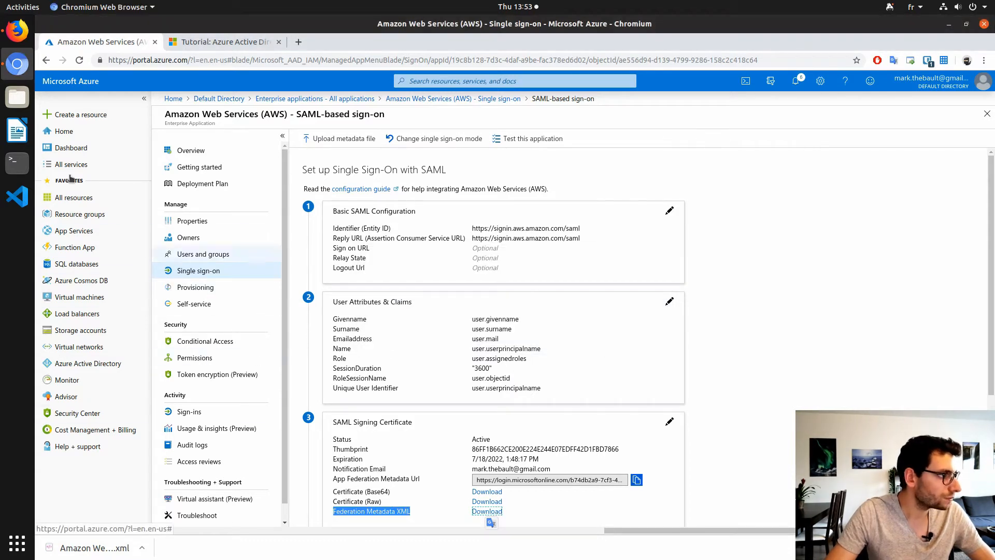
left_click(984, 547)
left_click(799, 410)
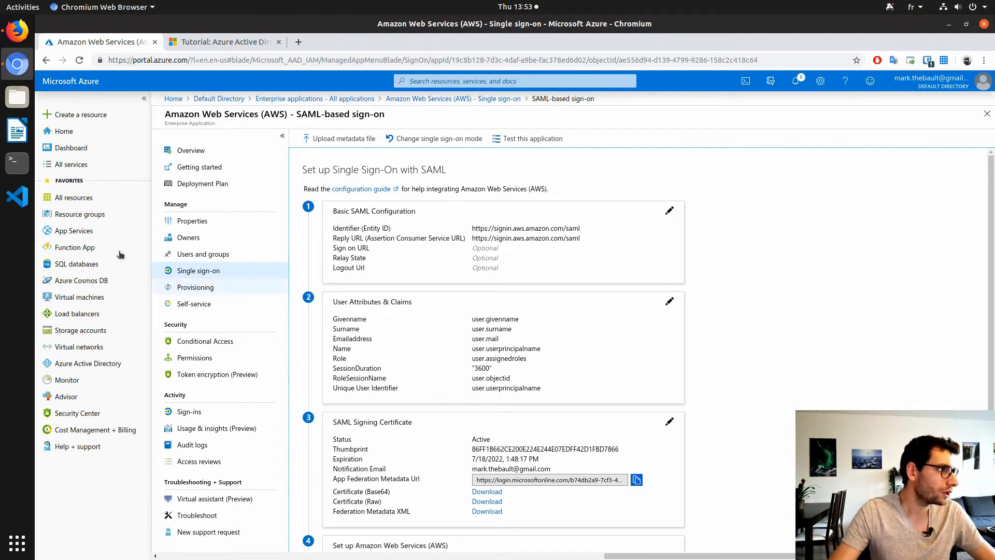
- Switch to the AWS Management Console in Firefox, search for "iam" and open the IAM service
left_click(17, 31)
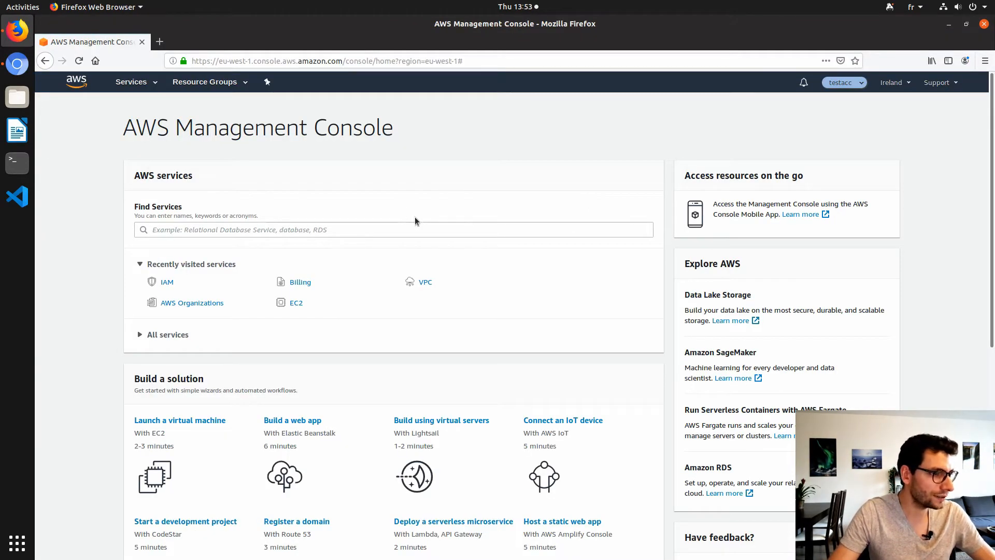
left_click(440, 230)
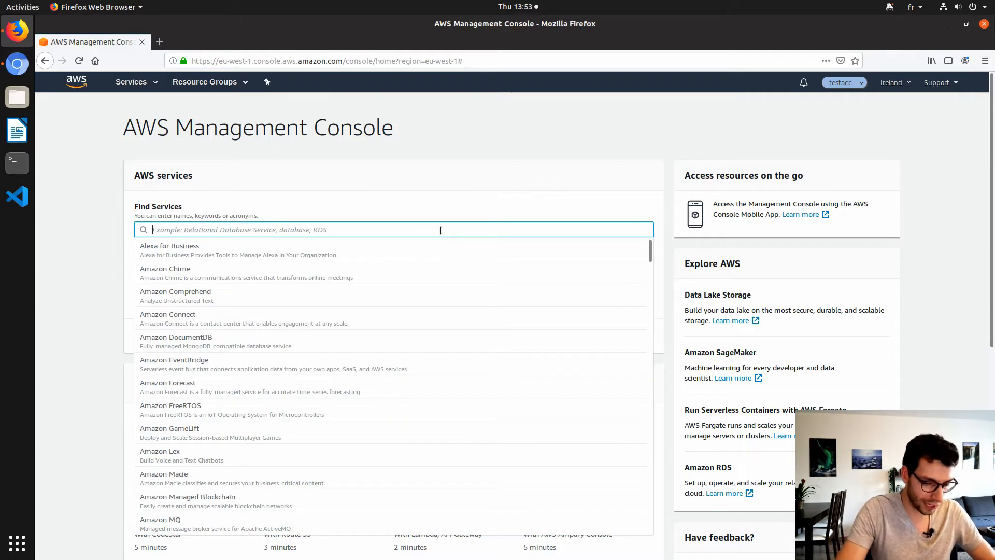
type("iam")
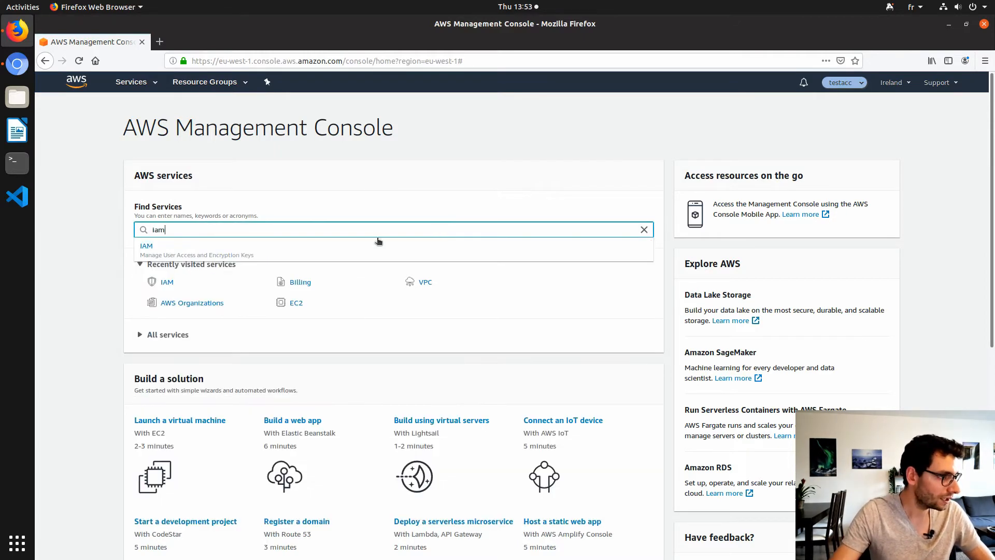
left_click(374, 253)
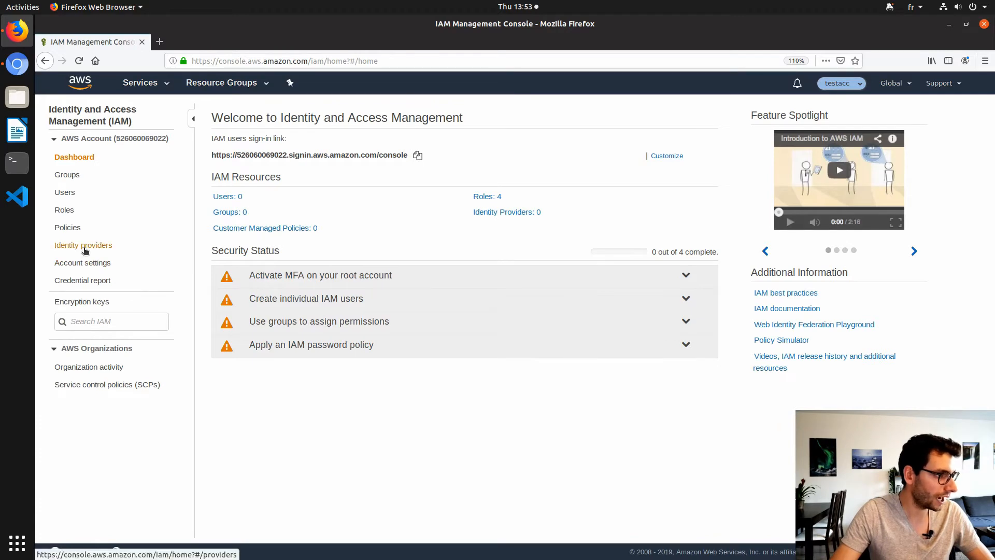
- Start a new identity provider in IAM with the provider type SAML and the name AzureAD
left_click(83, 246)
left_click(260, 120)
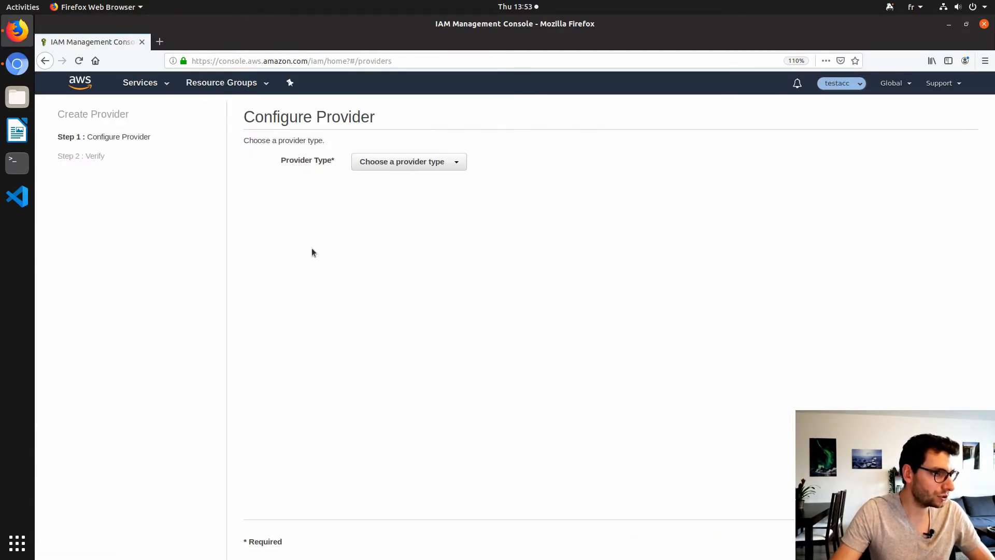
left_click(438, 159)
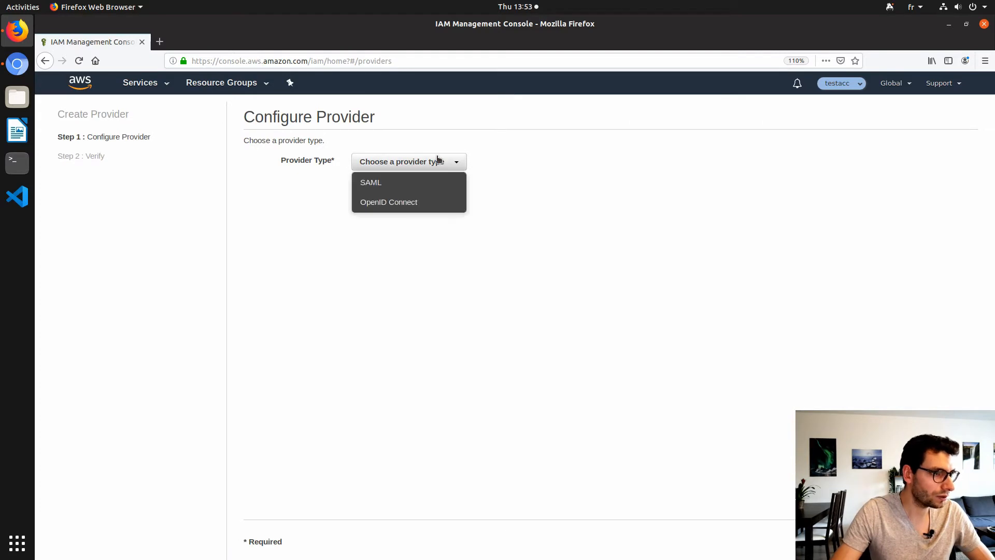
left_click(376, 186)
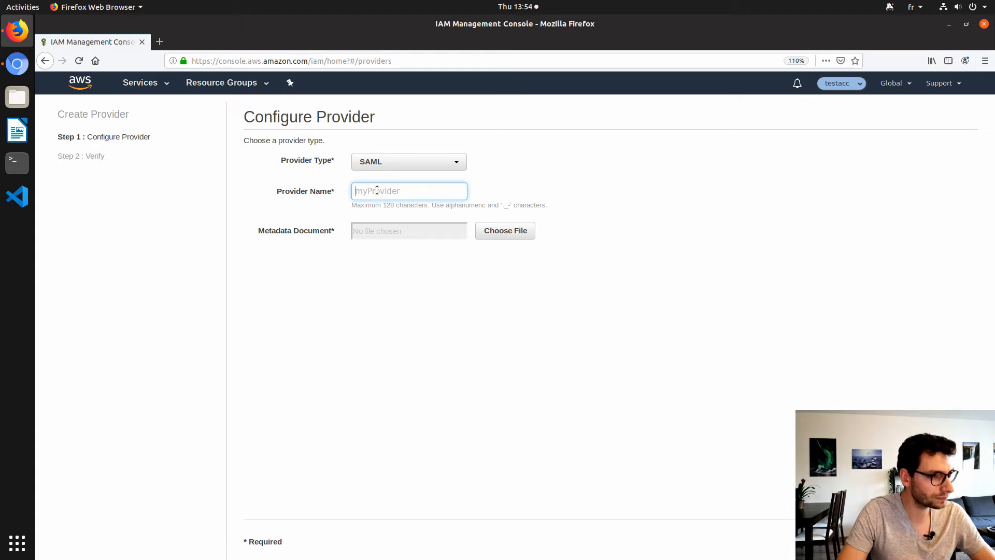
type("A")
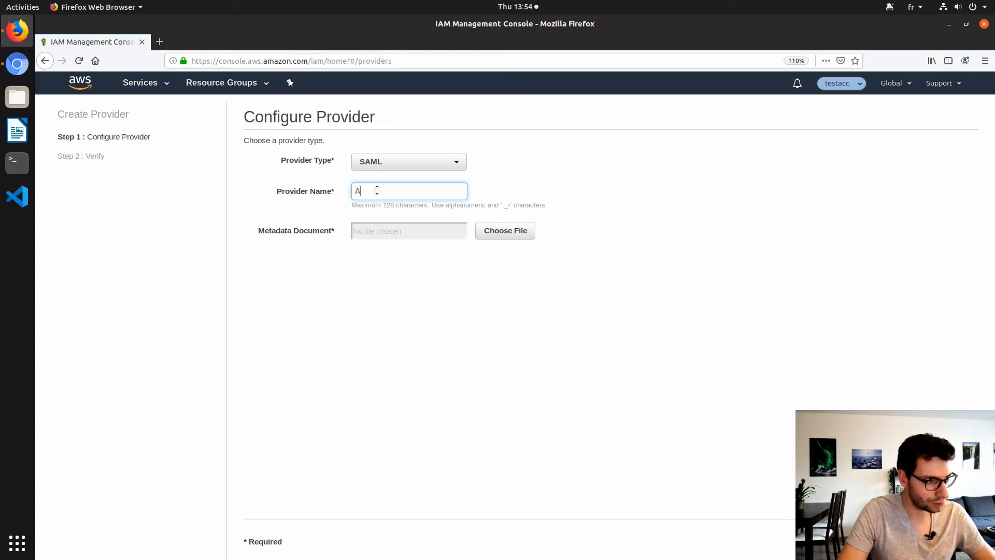
type("zureAD")
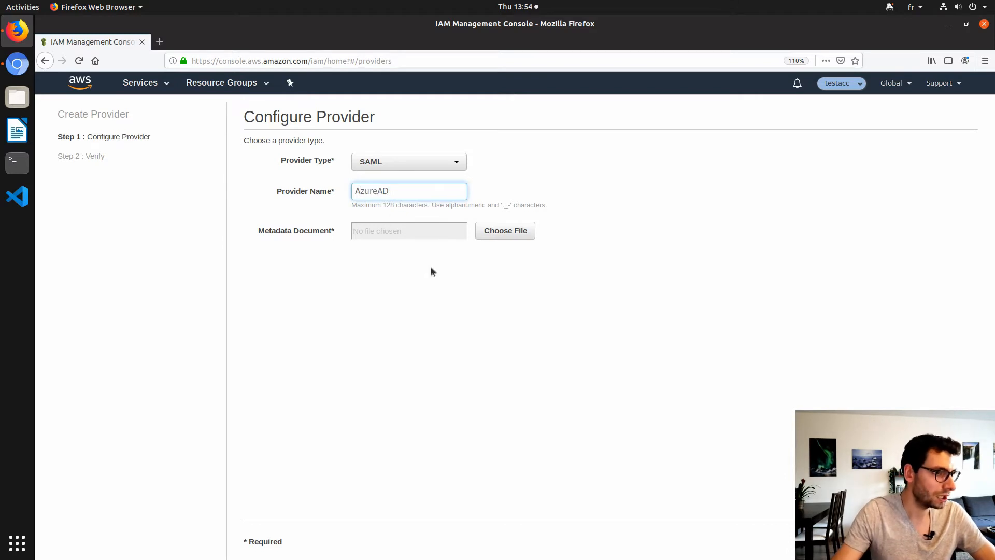
- Choose Amazon Web Services (AWS) (2).xml from Downloads as the metadata document and finish creating the provider
left_click(514, 234)
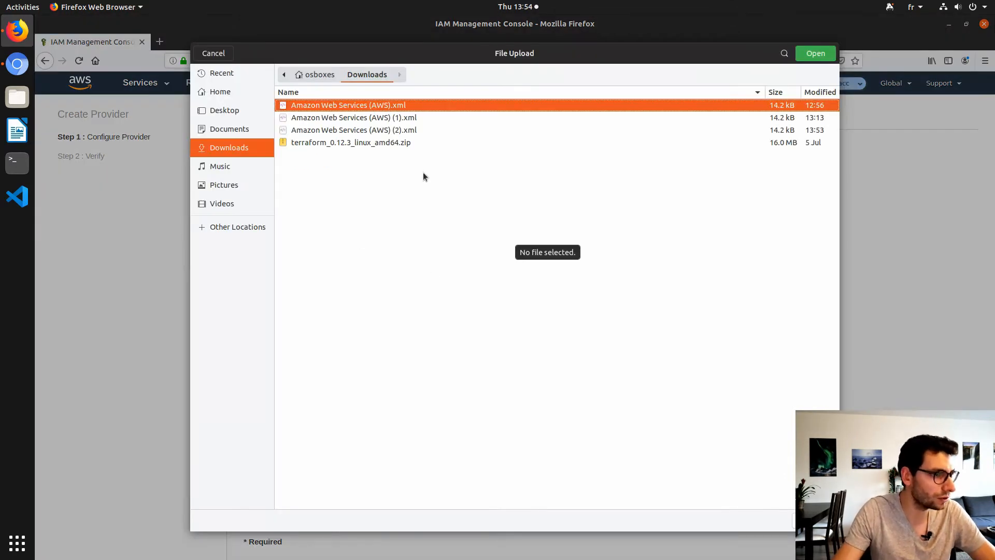
left_click(353, 129)
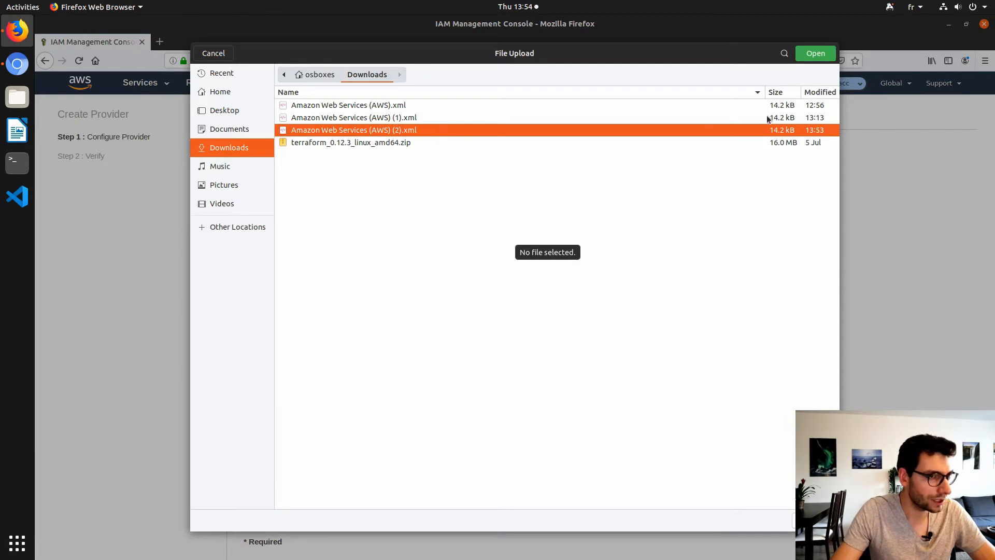
left_click(805, 54)
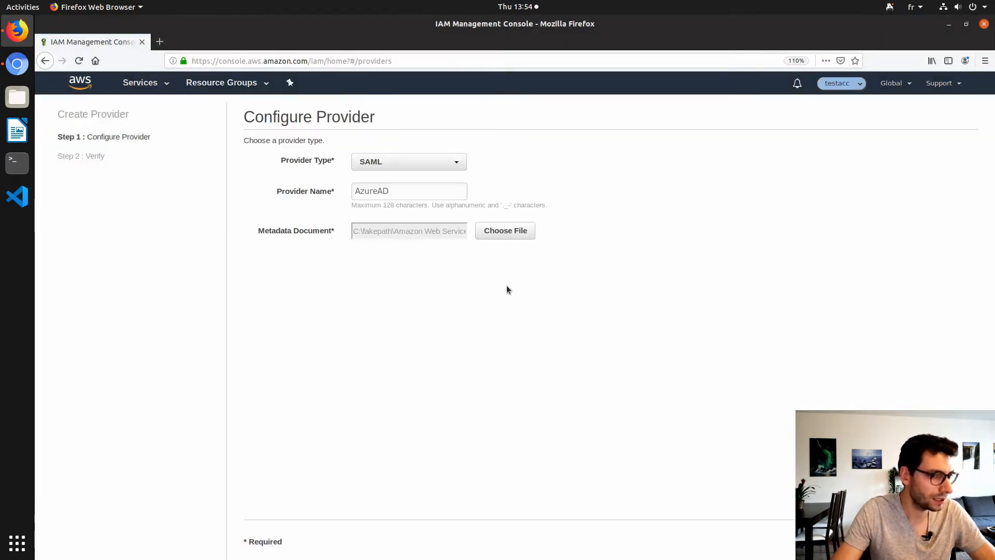
left_click(952, 541)
left_click(952, 541)
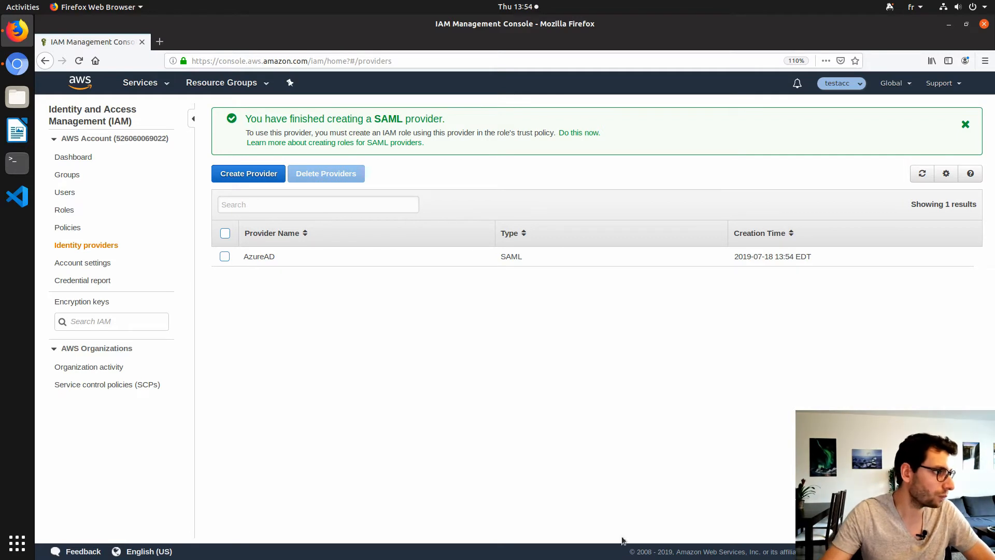
- Start a new IAM role with SAML 2.0 federation as trusted entity, provider AzureAD, allowing programmatic and AWS Management Console access
left_click(65, 210)
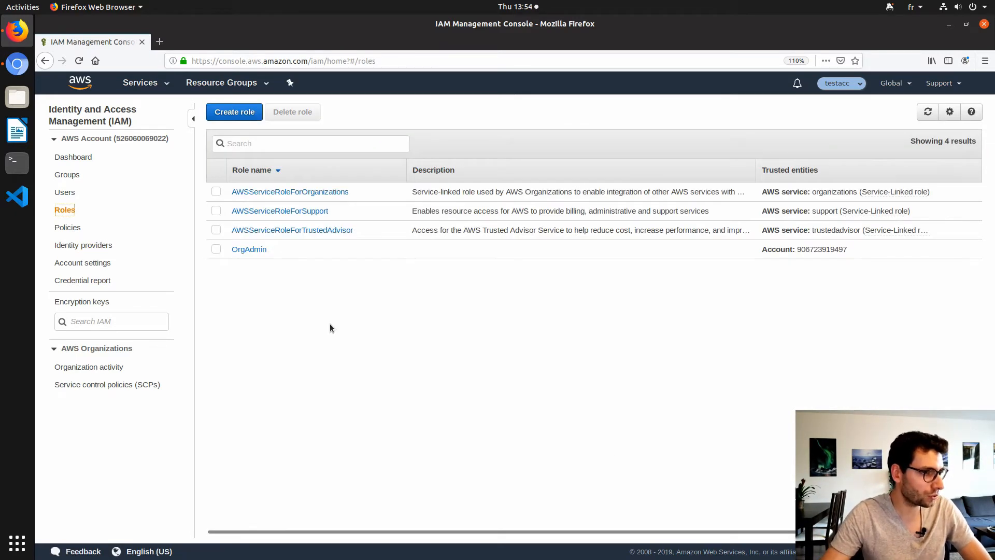
left_click(247, 116)
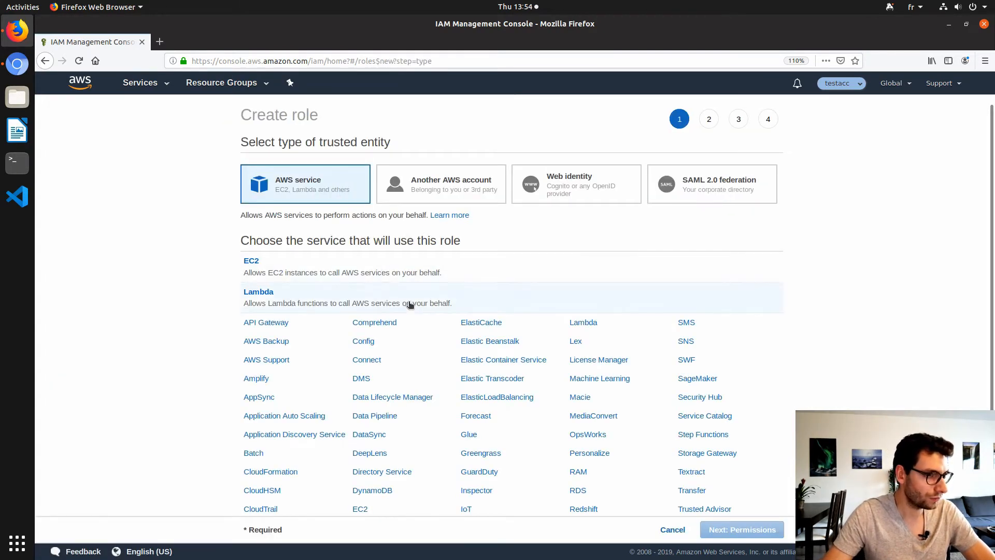
left_click(729, 188)
left_click(482, 287)
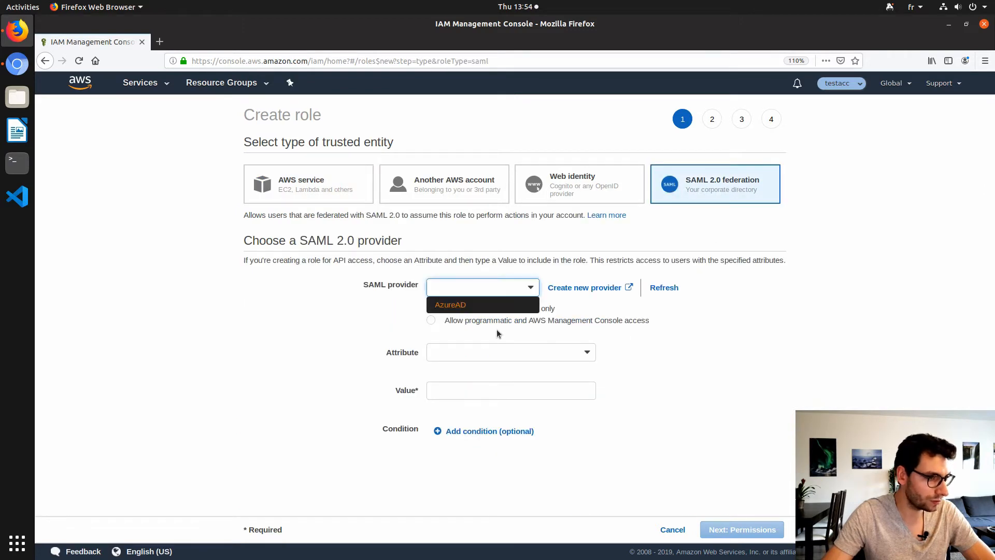
left_click(466, 306)
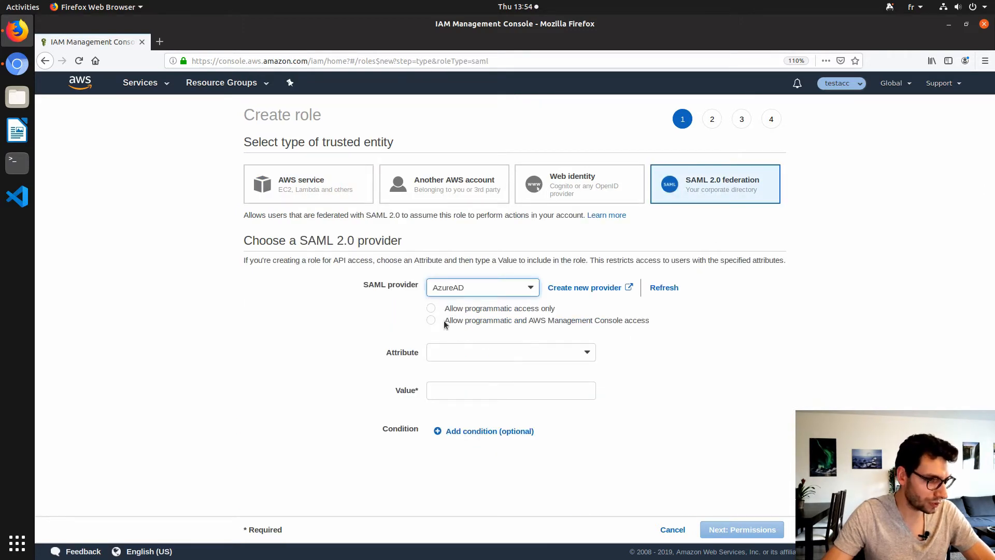
left_click(574, 322)
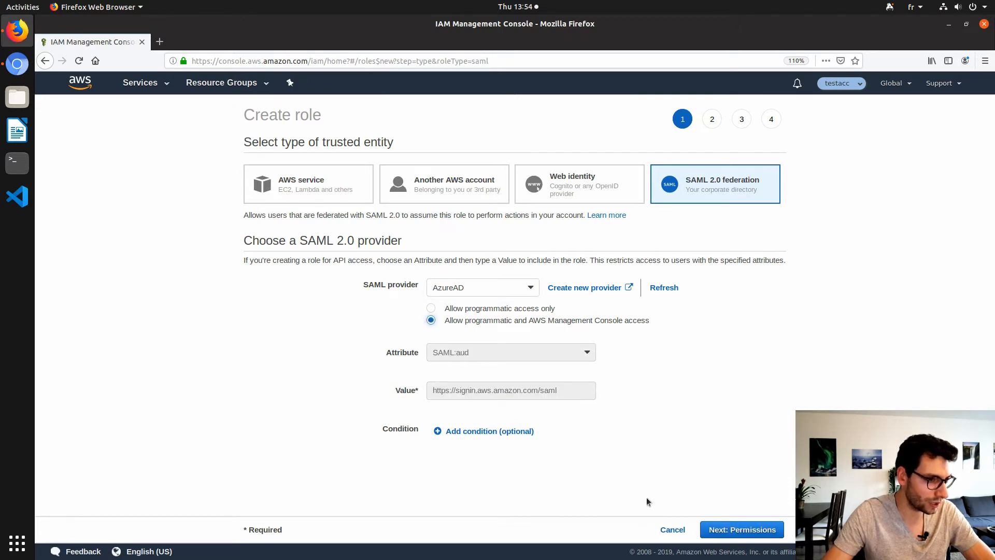
left_click(742, 529)
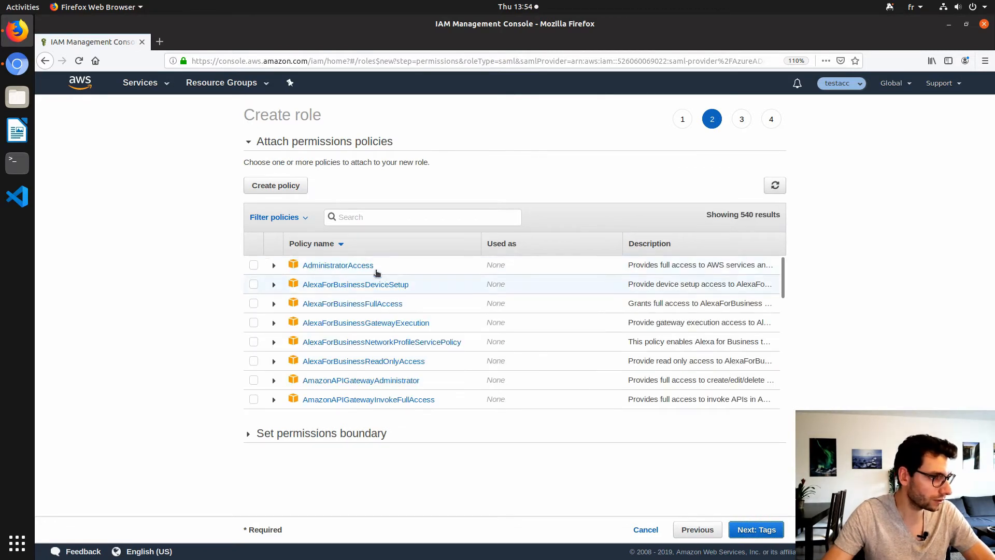
- Attach the AdministratorAccess policy, skip the tags, and create the role with the name AADAdmin
left_click(253, 265)
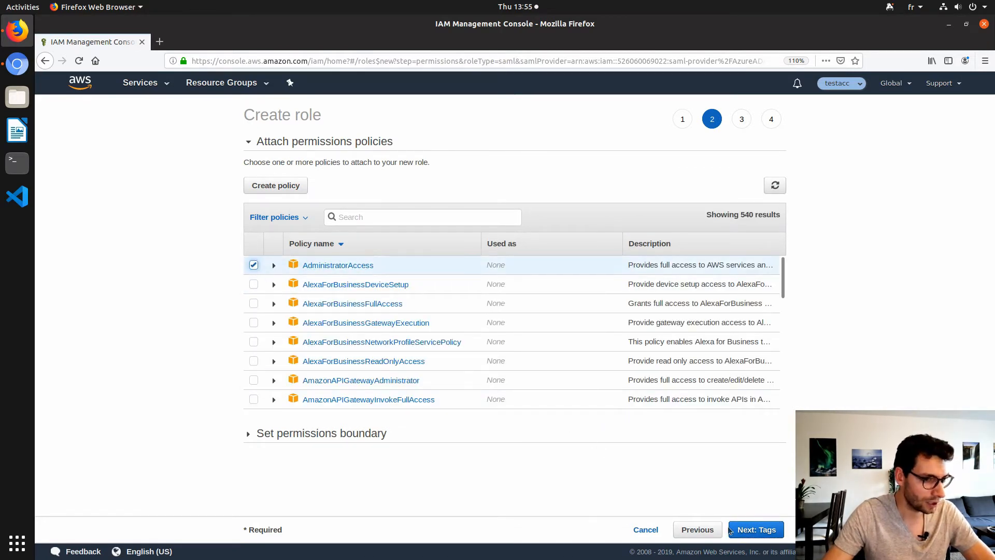
left_click(773, 530)
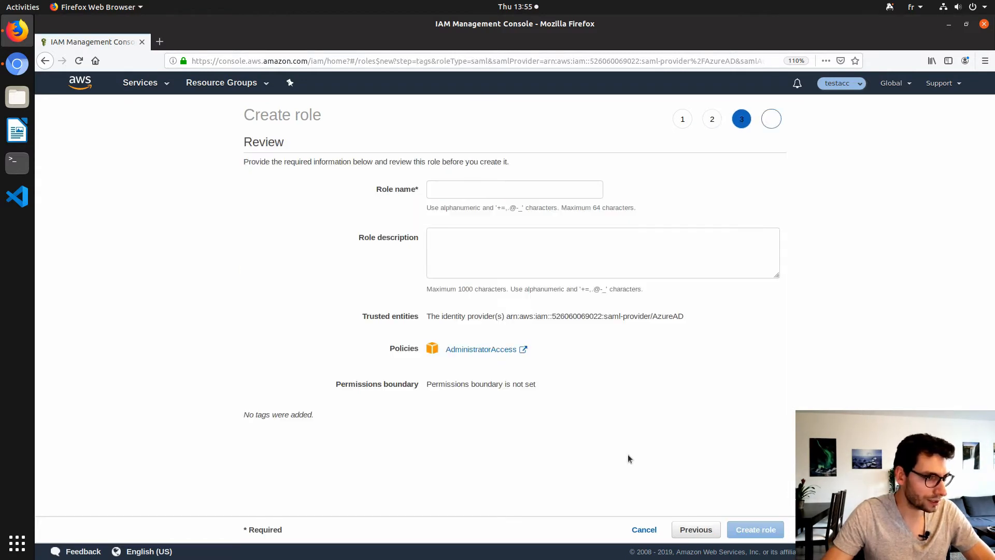
left_click(472, 189)
type("A")
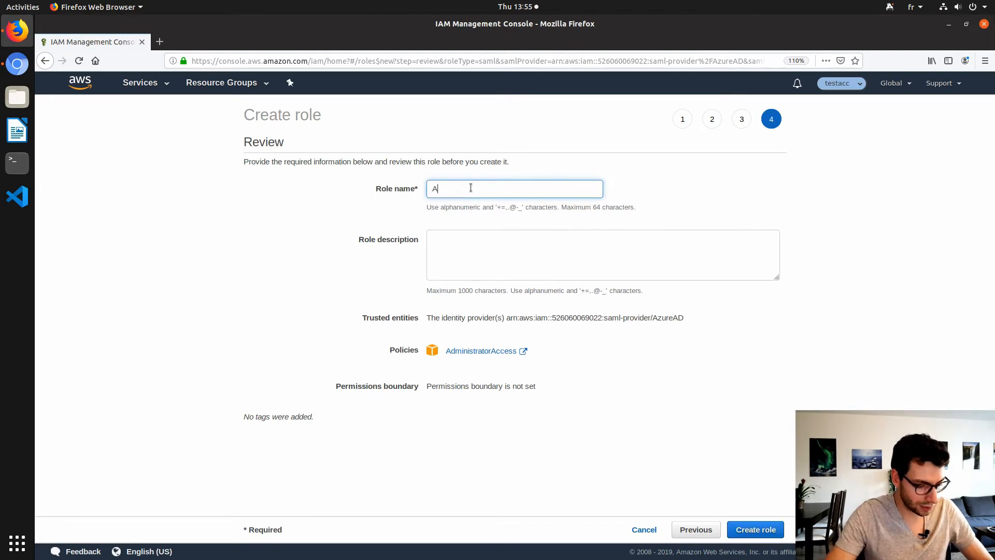
type("ADAdmin")
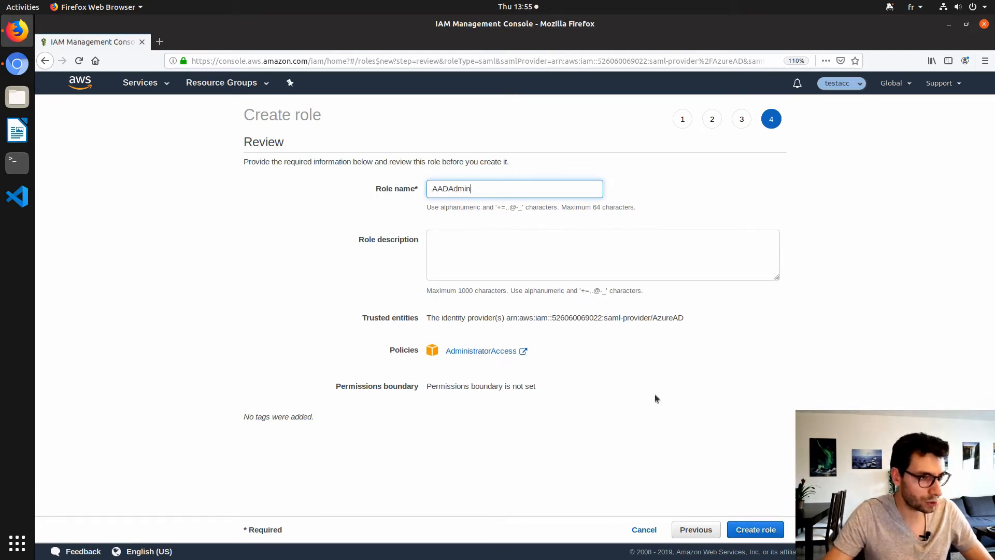
left_click(761, 529)
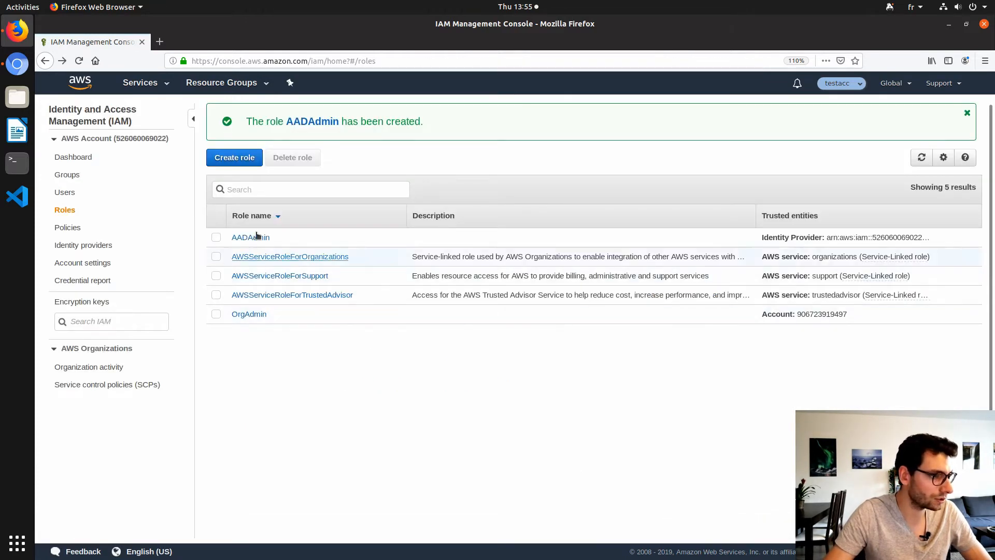
- Start a second SAML 2.0 federation role using the AzureAD provider, with programmatic and AWS Management Console access allowed
left_click(223, 158)
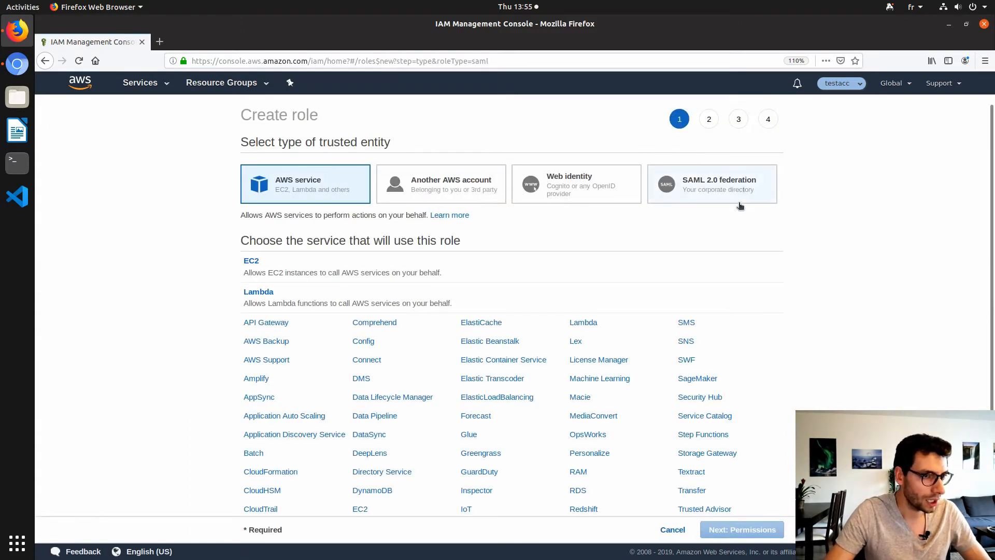
left_click(744, 193)
left_click(490, 288)
left_click(473, 308)
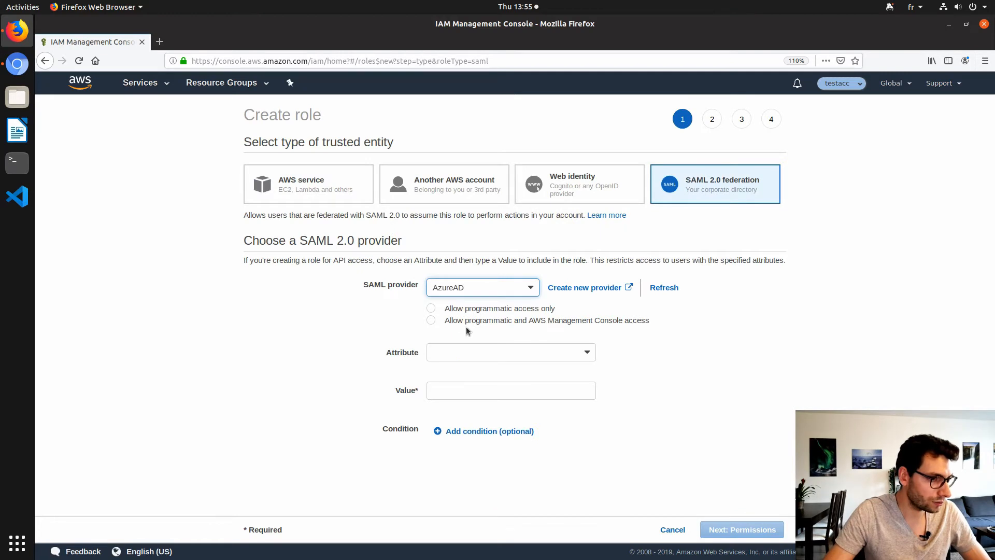
left_click(466, 321)
left_click(739, 537)
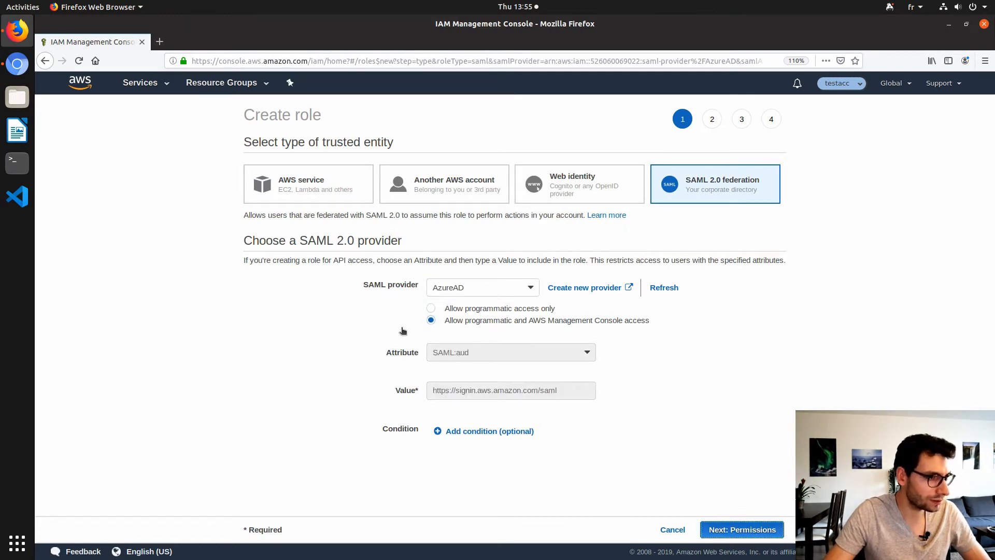
- Select the ViewOnlyAccess and AmazonS3ReadOnlyAccess policies for the second role, finding them by searching for "view" and "S3"
left_click(392, 218)
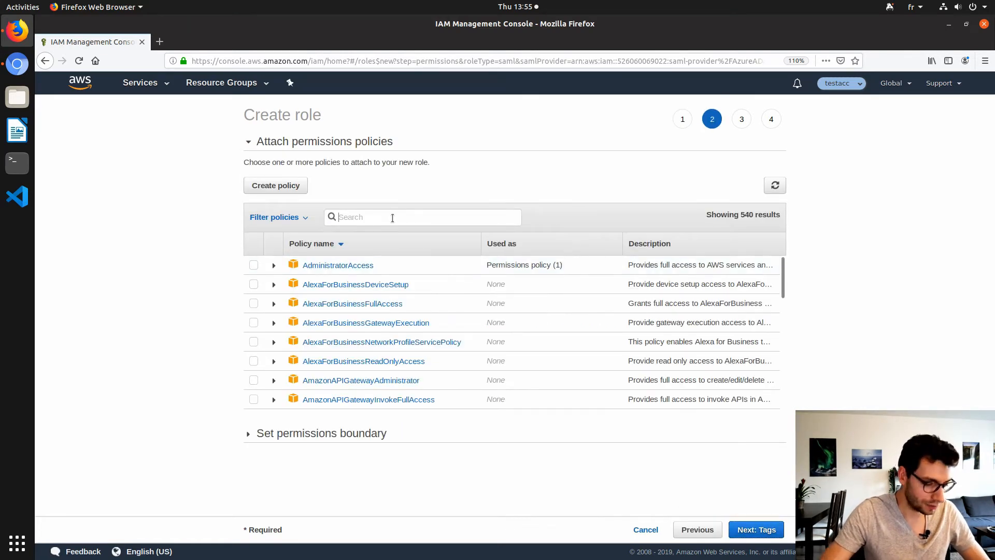
type("view")
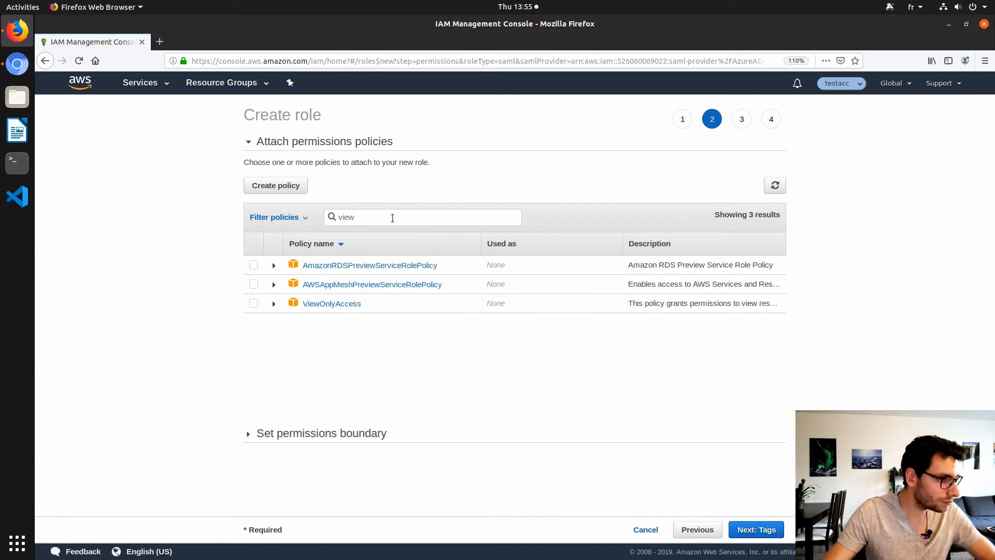
left_click(254, 303)
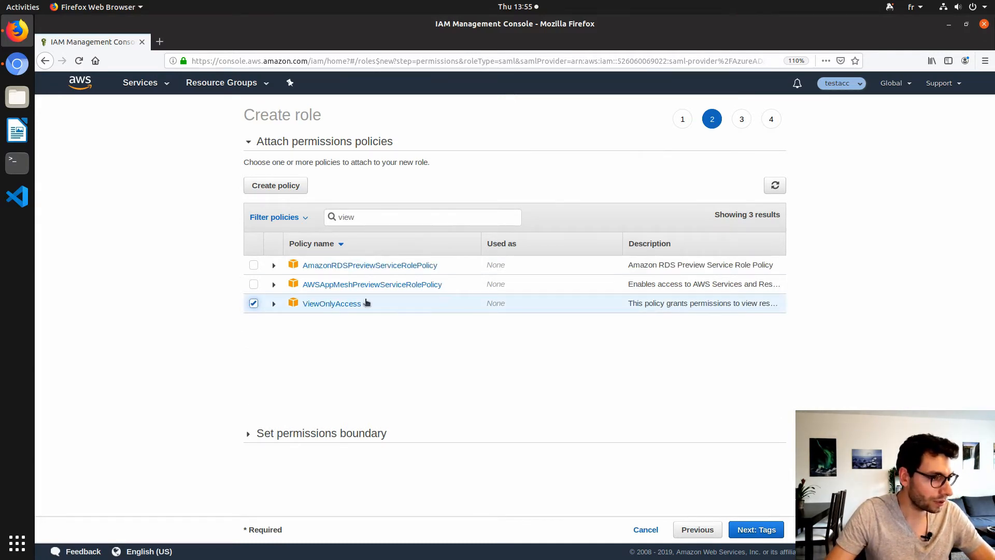
double_click(391, 220)
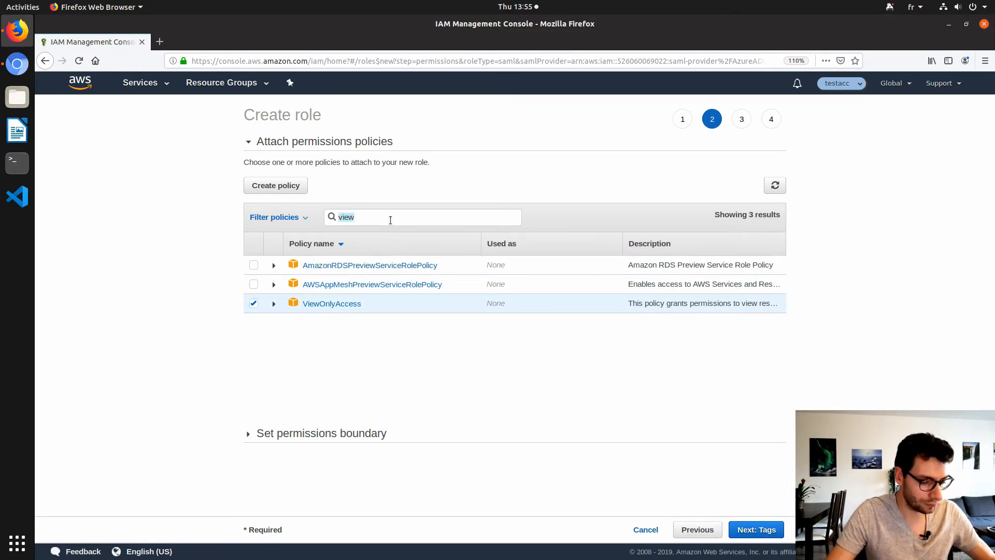
type("s")
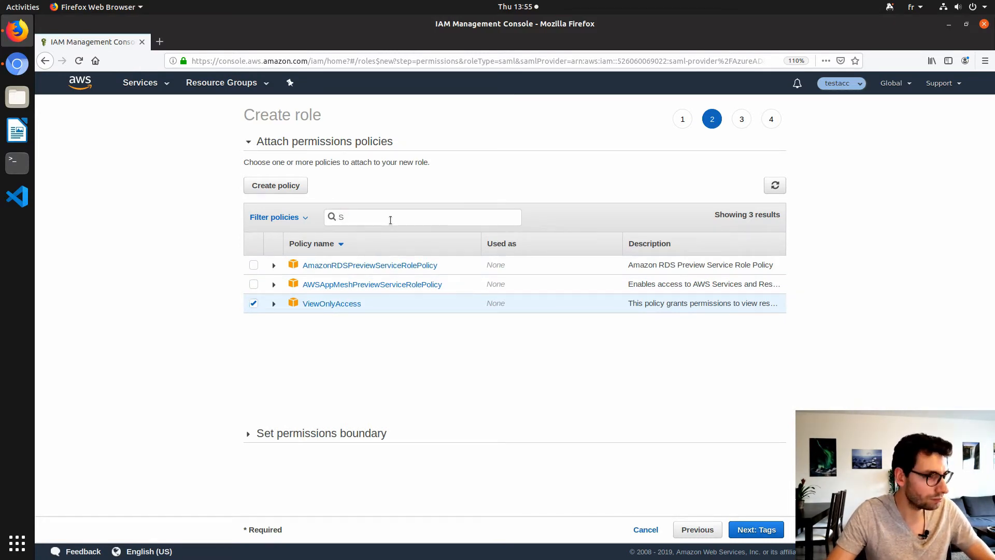
type("\"")
key("BackSpace")
type("3")
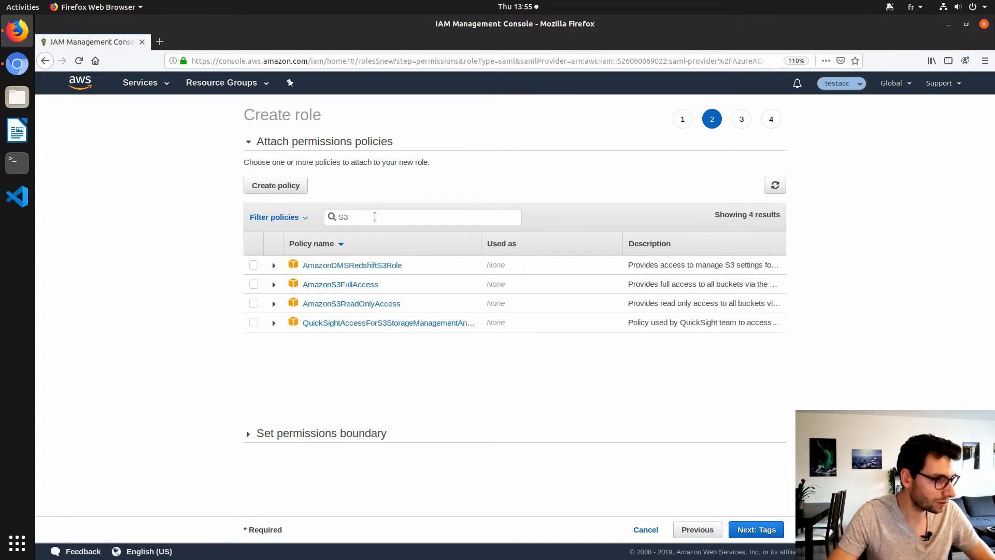
left_click(253, 303)
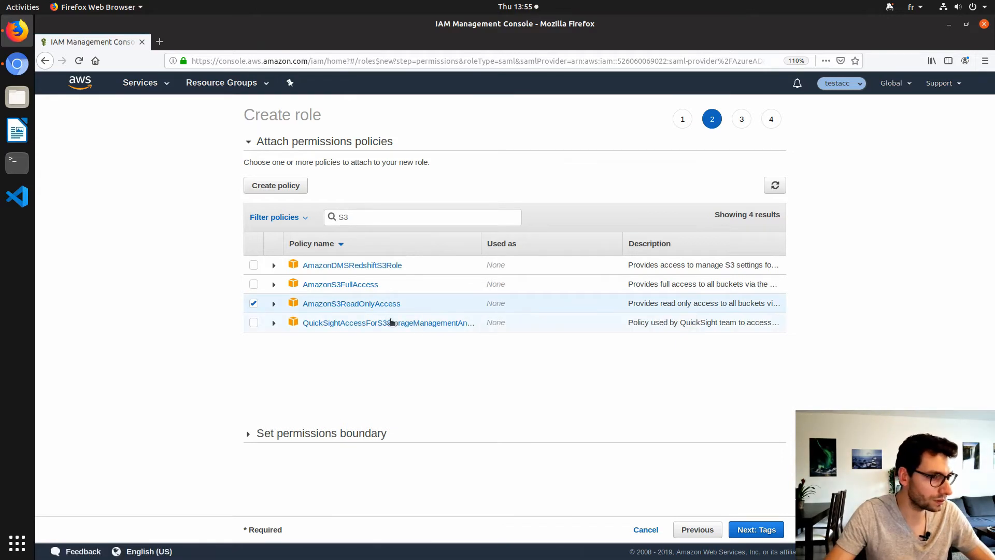
- Skip the tags, name the role AADS3RO and create it
left_click(756, 529)
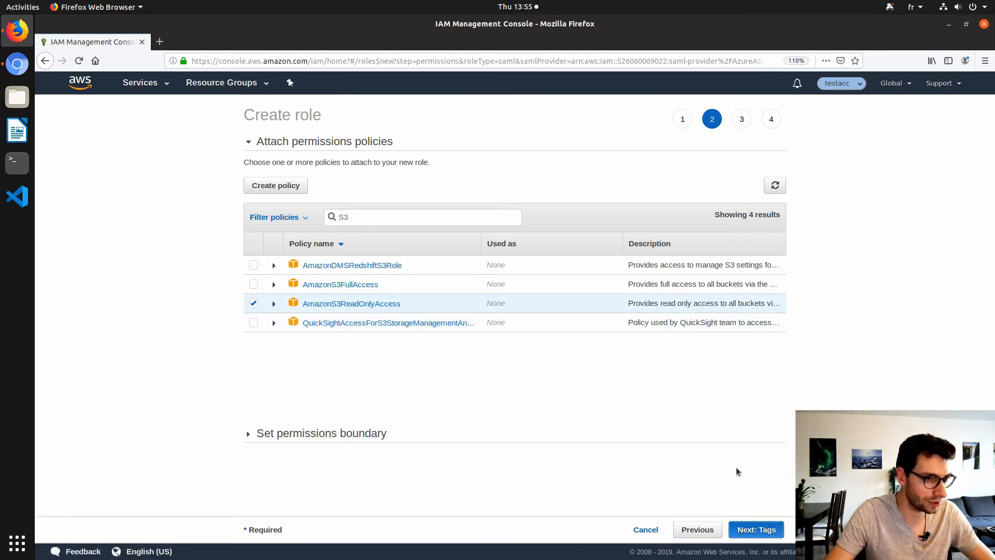
left_click(765, 530)
left_click(449, 195)
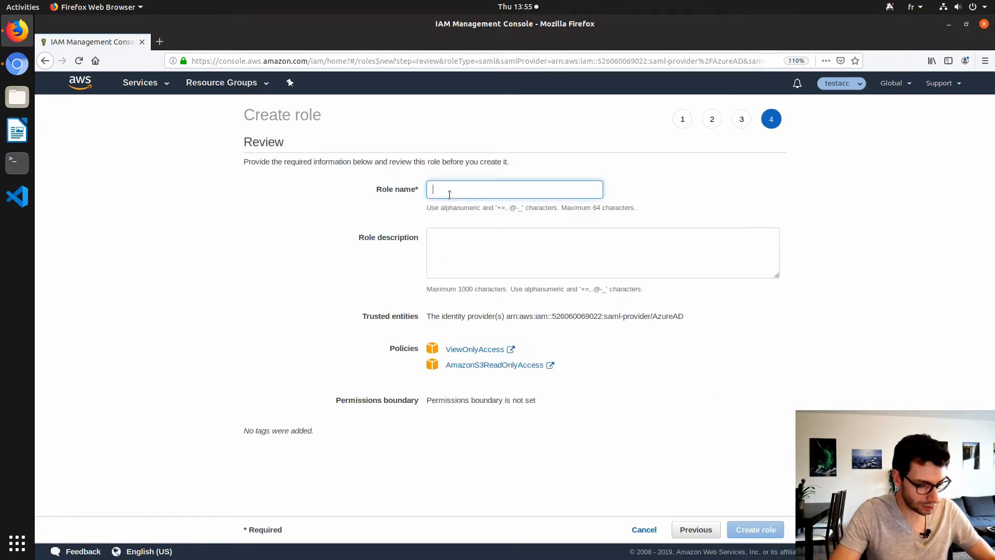
type("AADS3RO")
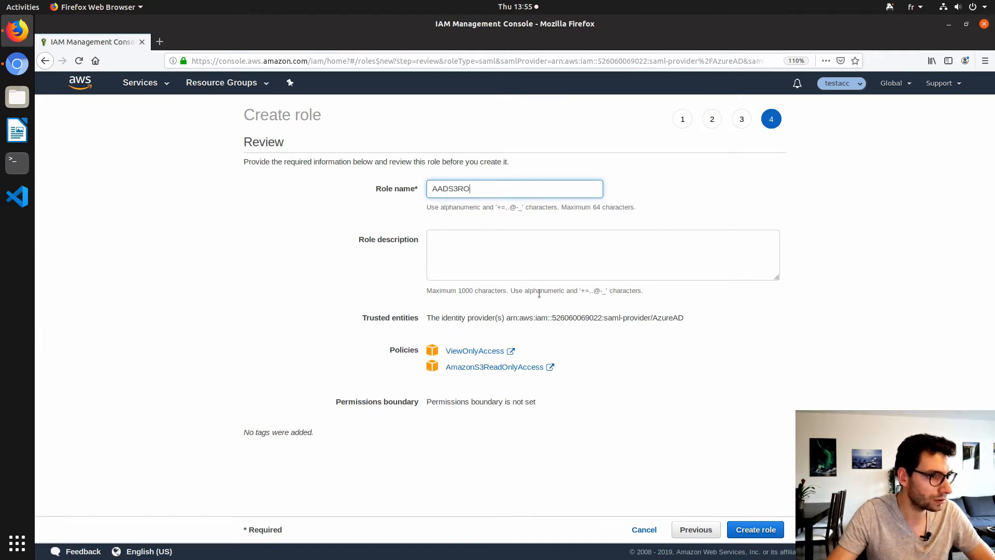
left_click(755, 528)
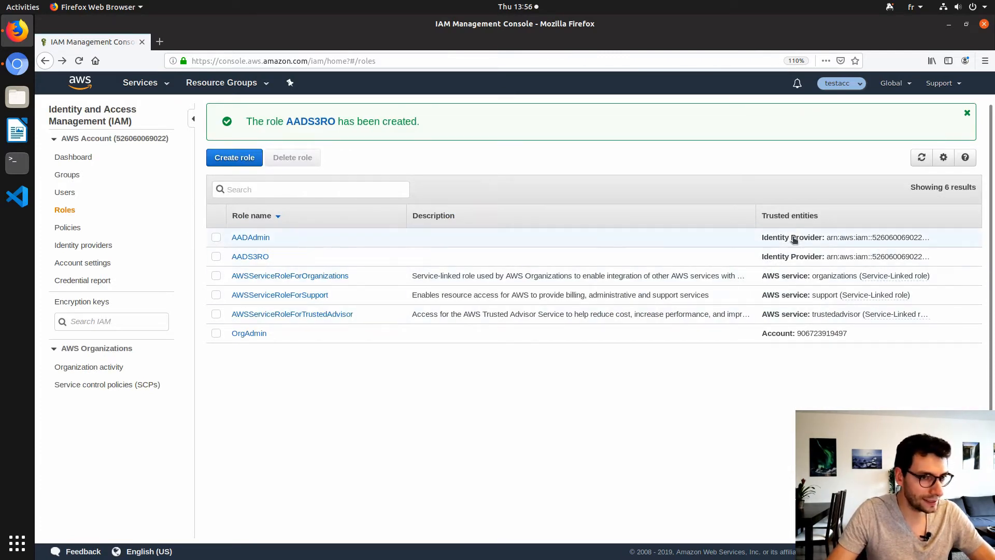
- Open the AADAdmin role and examine the trusted entity in its trust relationships
left_click(903, 240)
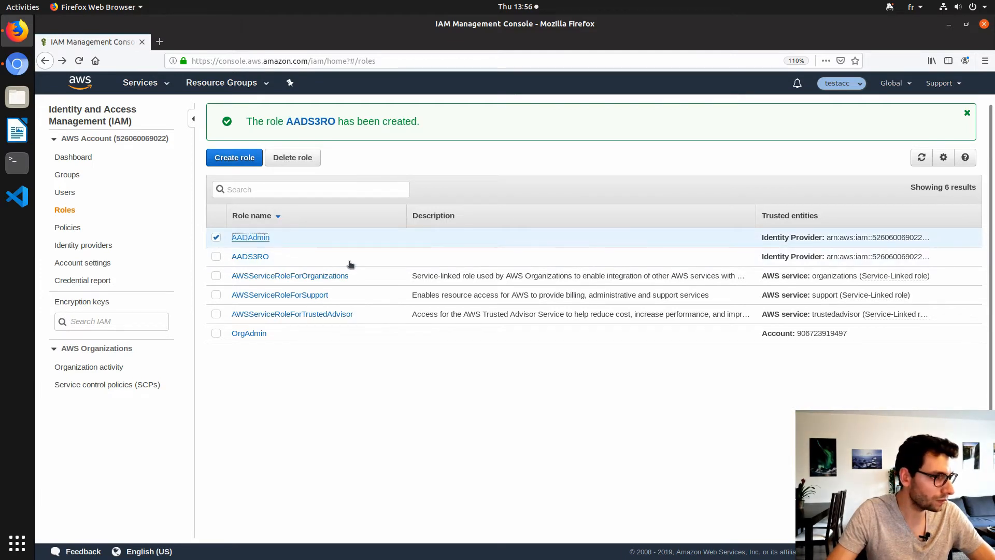
left_click(250, 237)
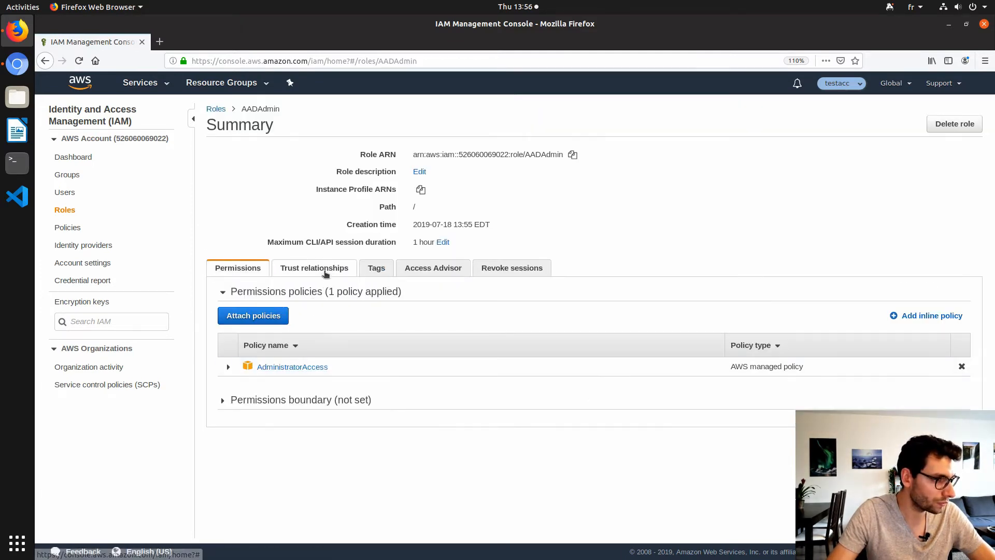
left_click(325, 271)
triple_click(392, 398)
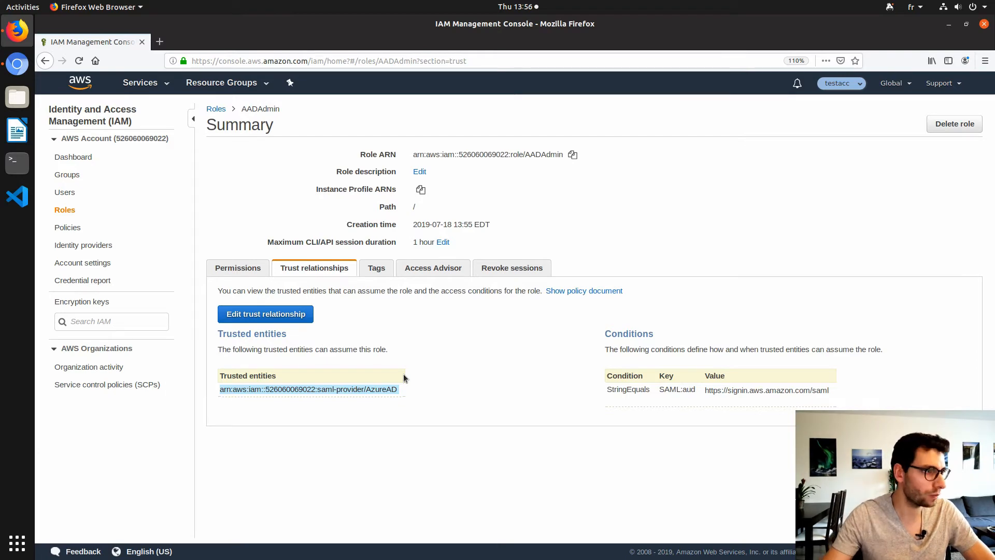
- Switch to the Azure portal in Chromium, search for Active Directory and open the Azure Active Directory service
left_click(17, 65)
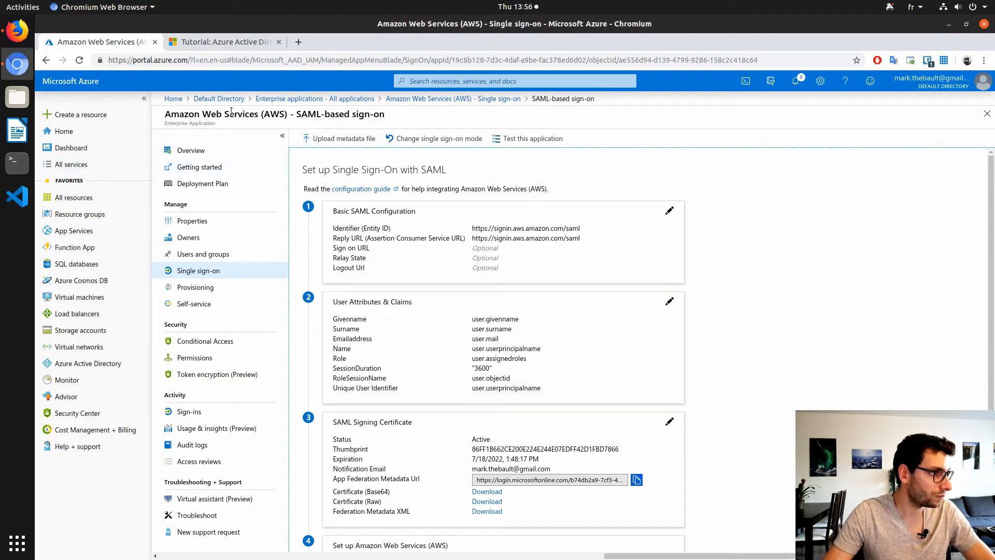
left_click(434, 82)
type("ac")
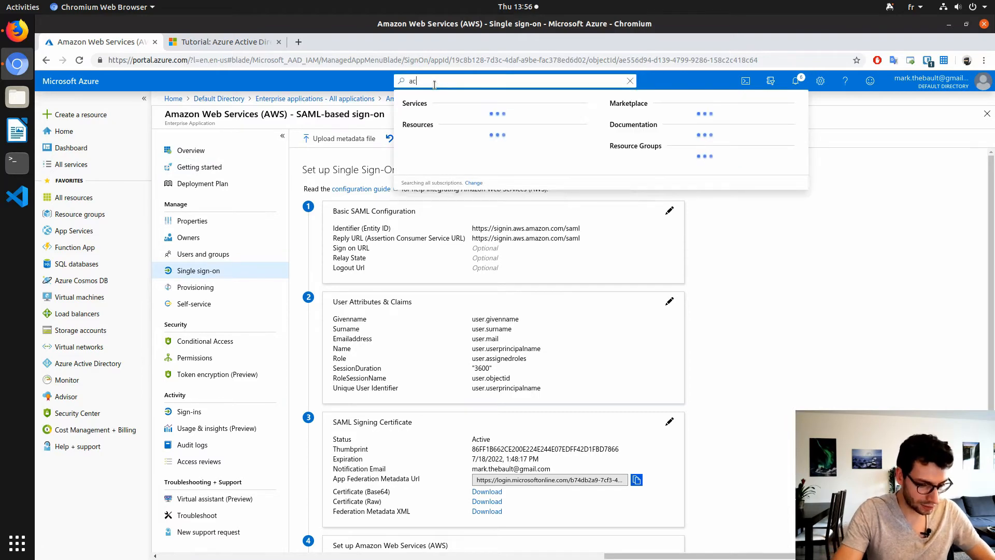
type("tive")
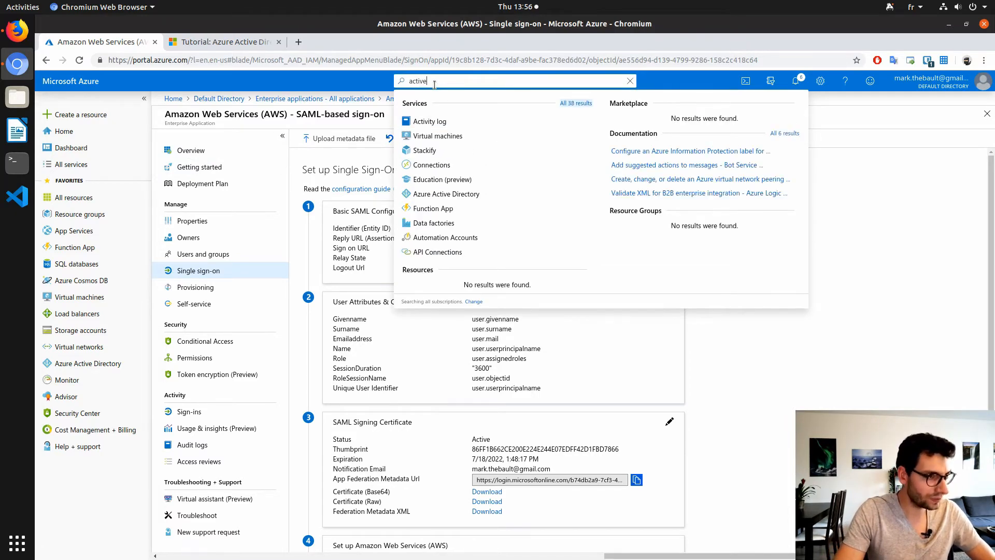
type(" dfi")
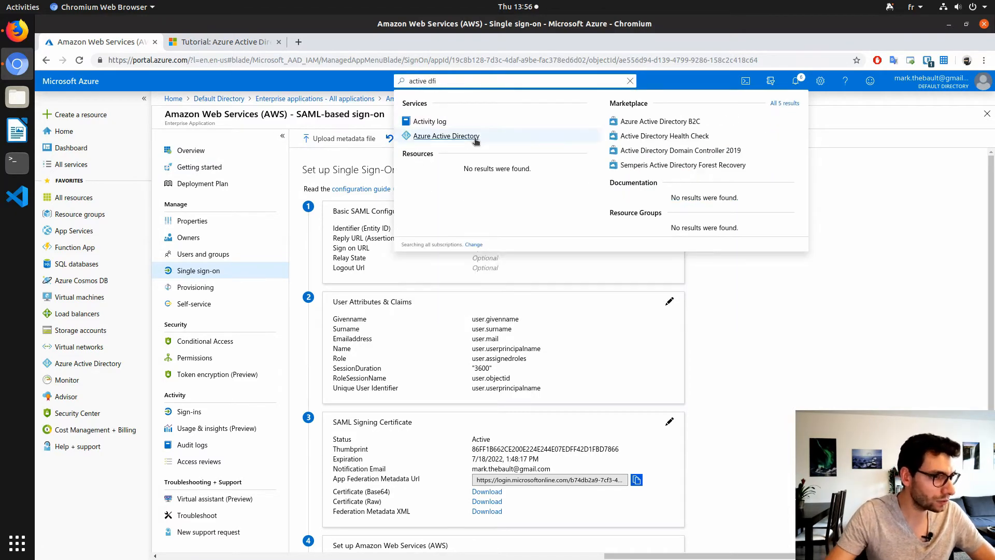
left_click(472, 135)
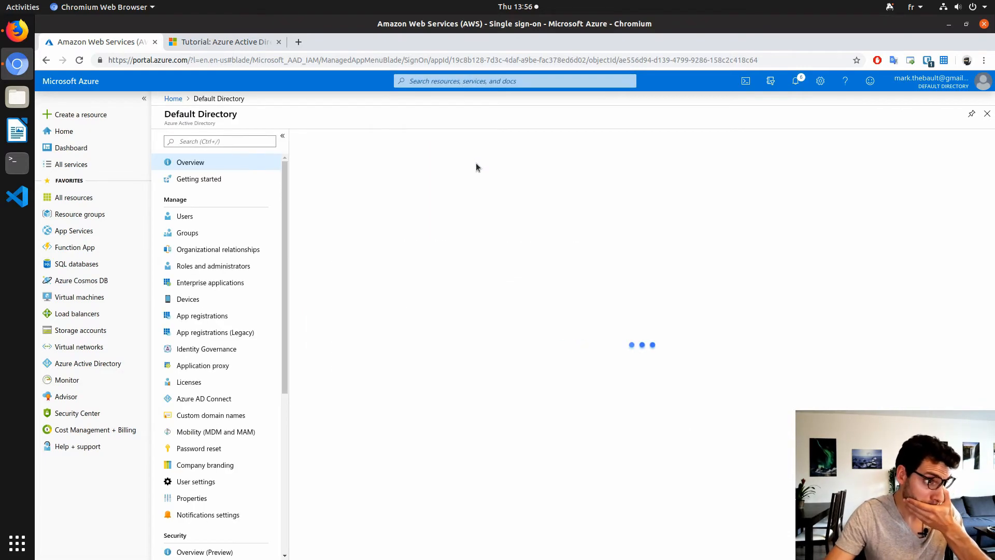
- Open the Azure AD groups and create a Security group named AWS-Admin with assigned membership
left_click(187, 233)
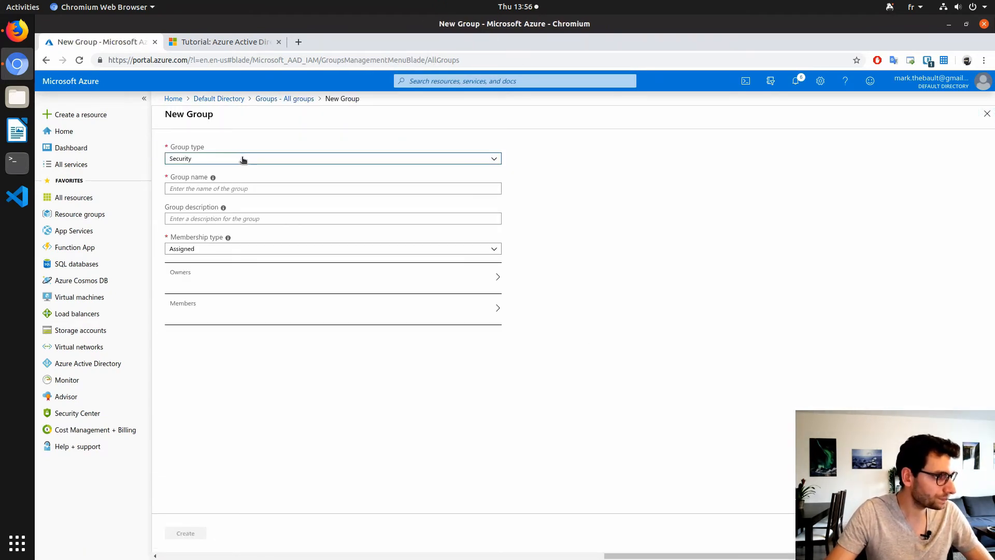
left_click(202, 188)
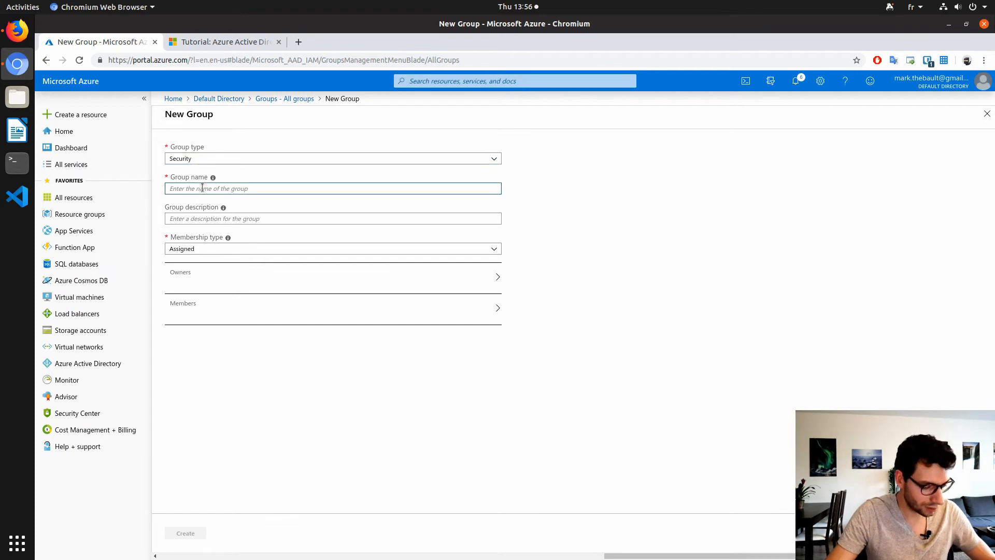
type("AWS")
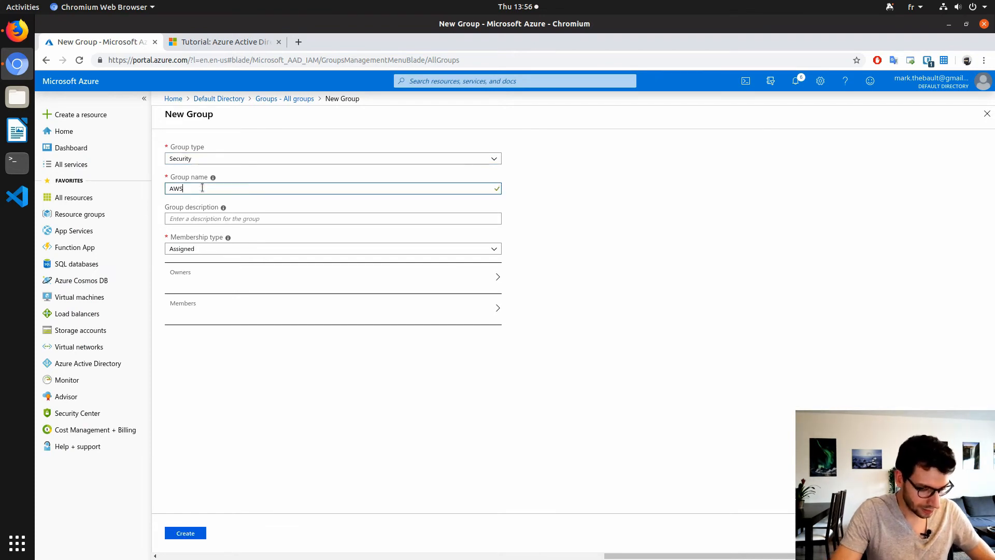
type("-A")
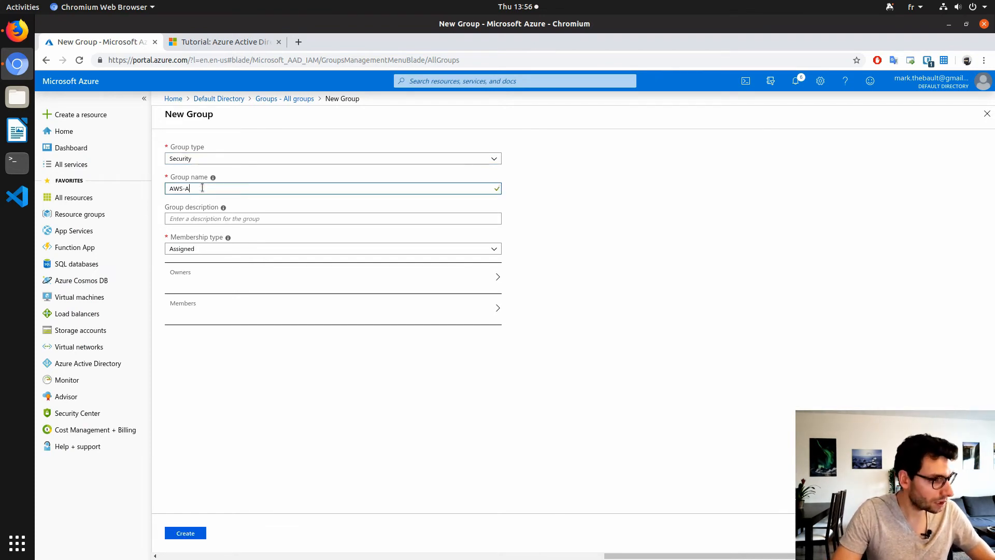
type("dmin")
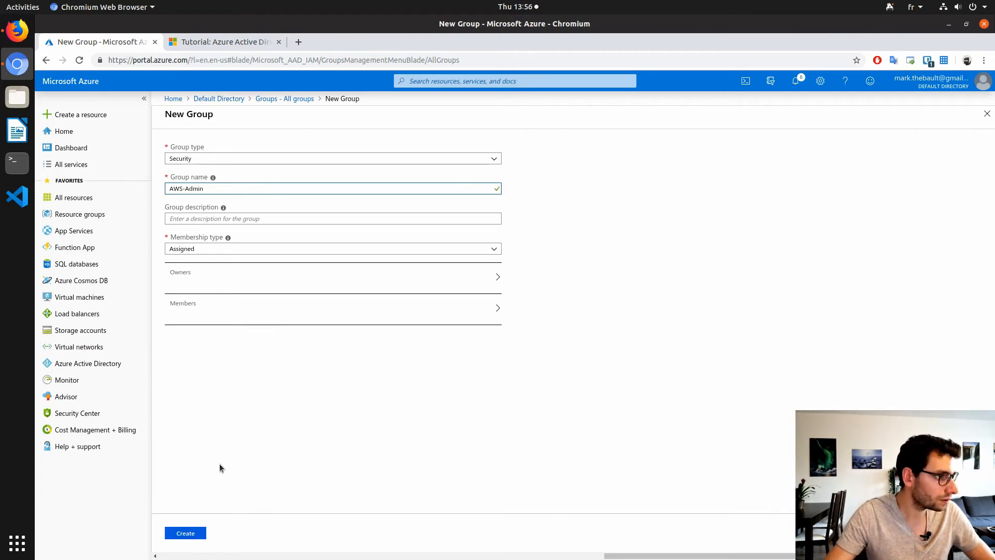
left_click(183, 533)
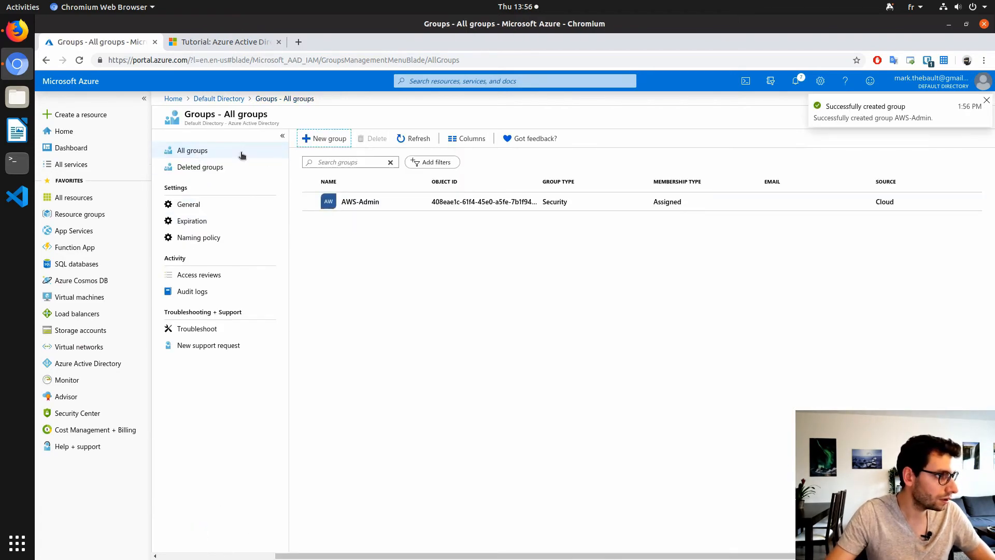
- Create a second Security group named AWS-S3-RO with assigned membership
left_click(325, 139)
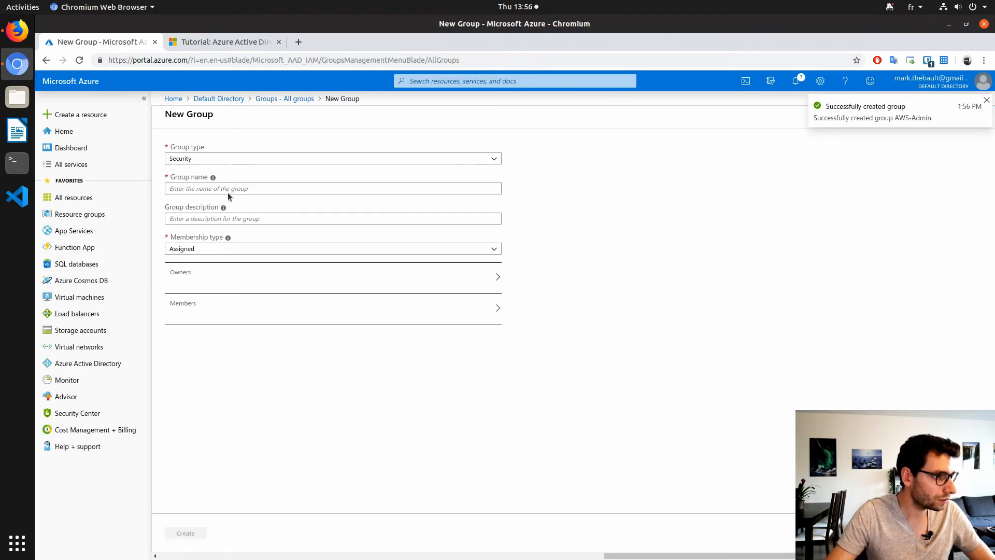
left_click(212, 185)
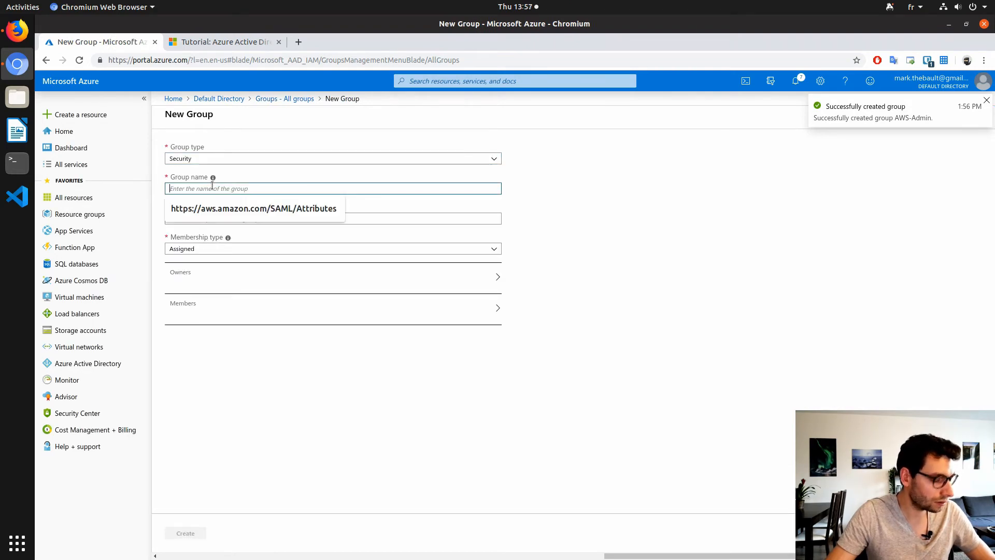
type("AWS")
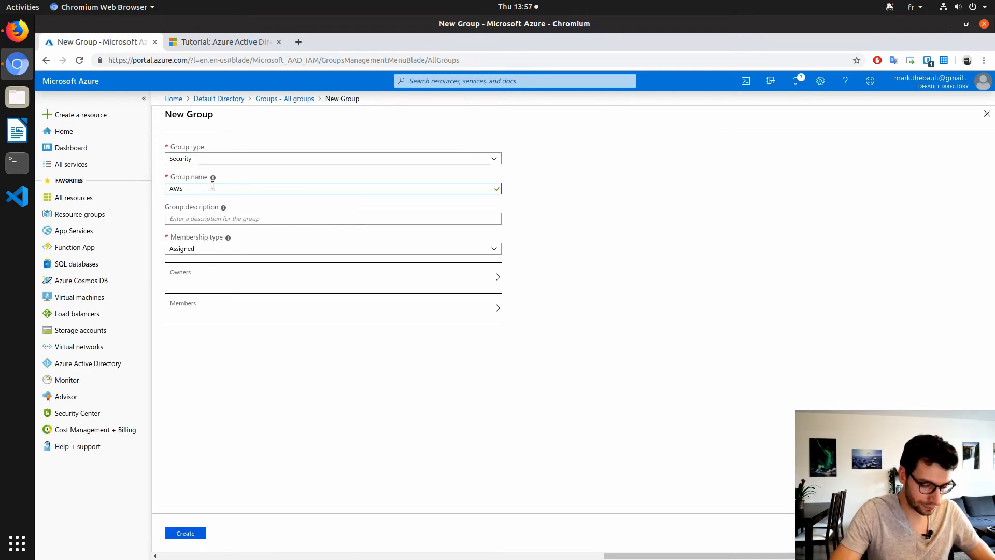
type("-")
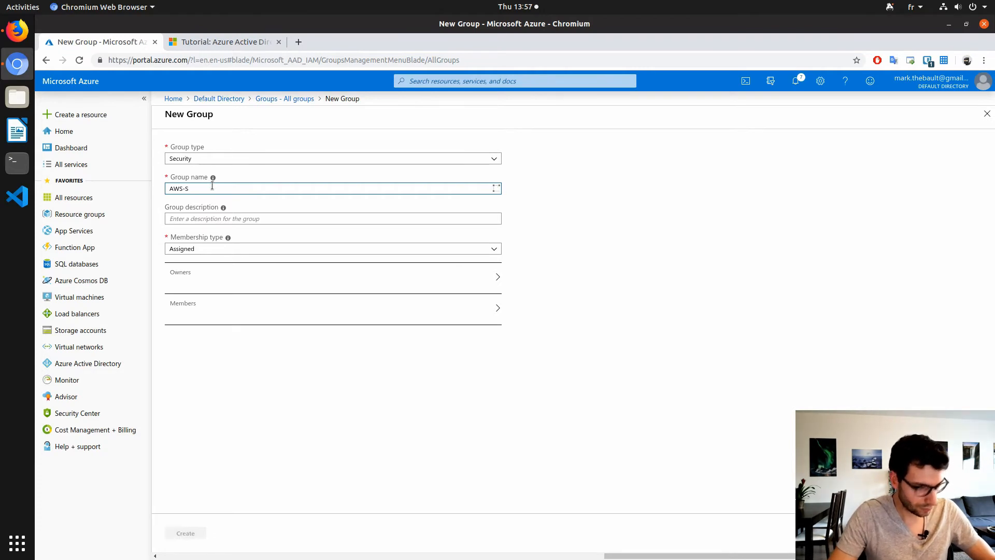
type("S3-RO")
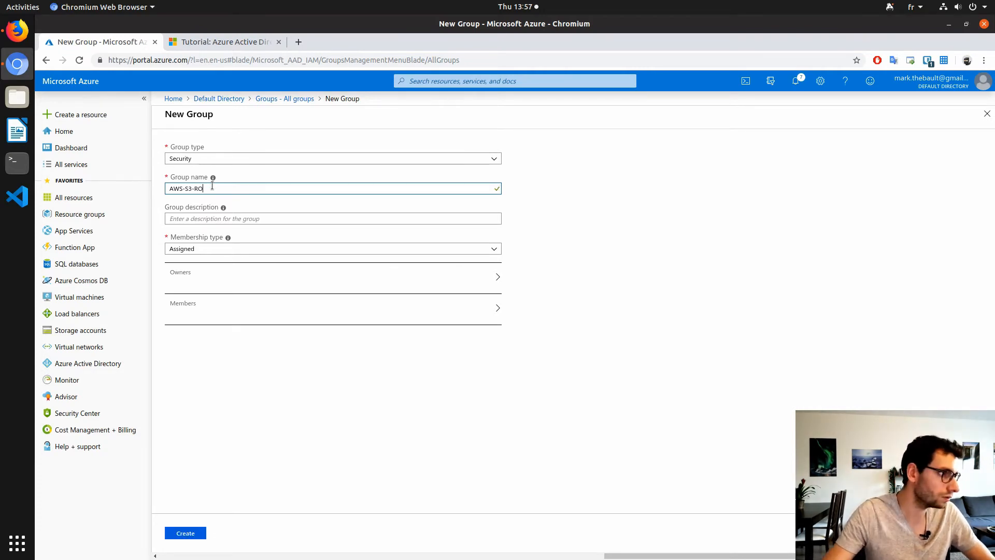
left_click(184, 537)
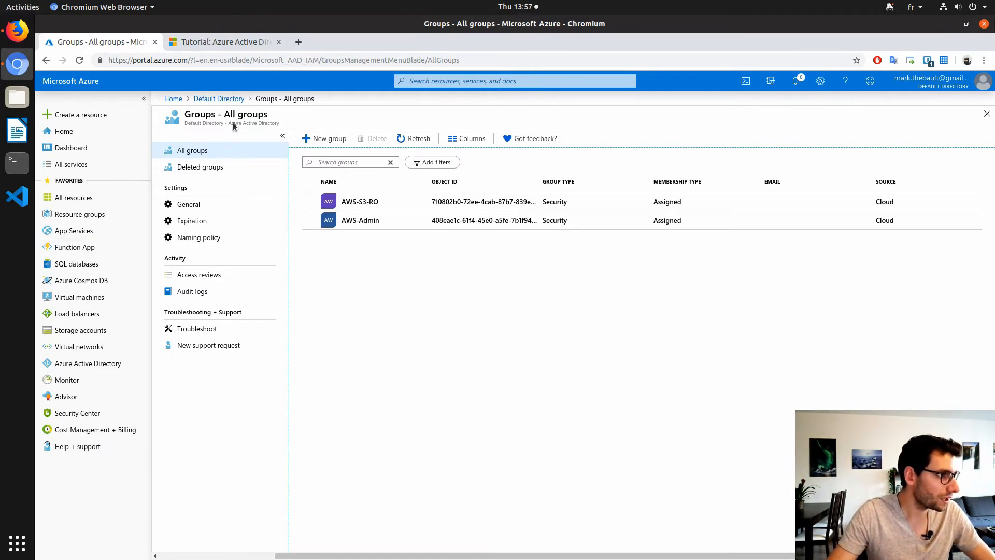
- Search for "app", open App registrations and open the manifest of the Amazon Web Services (AWS) application
left_click(444, 85)
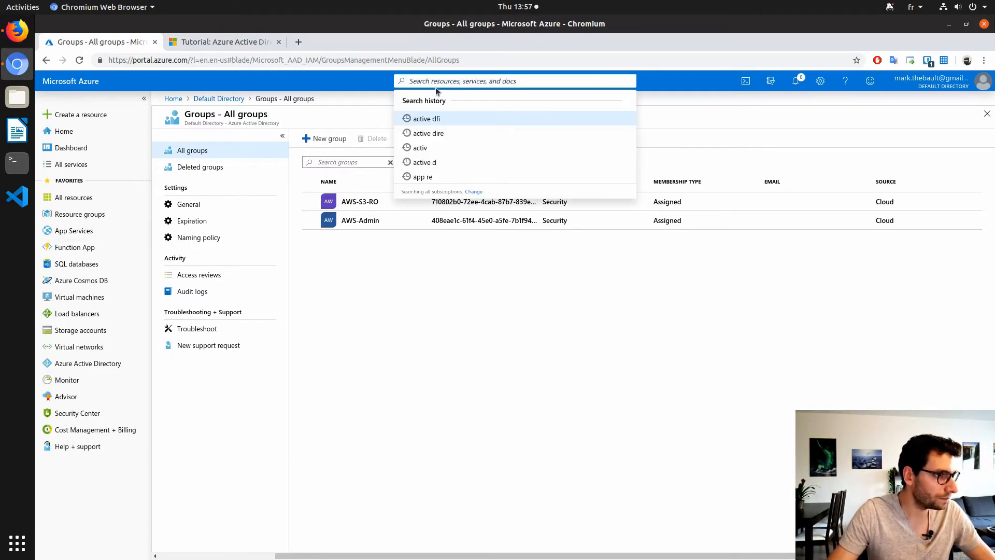
type("app")
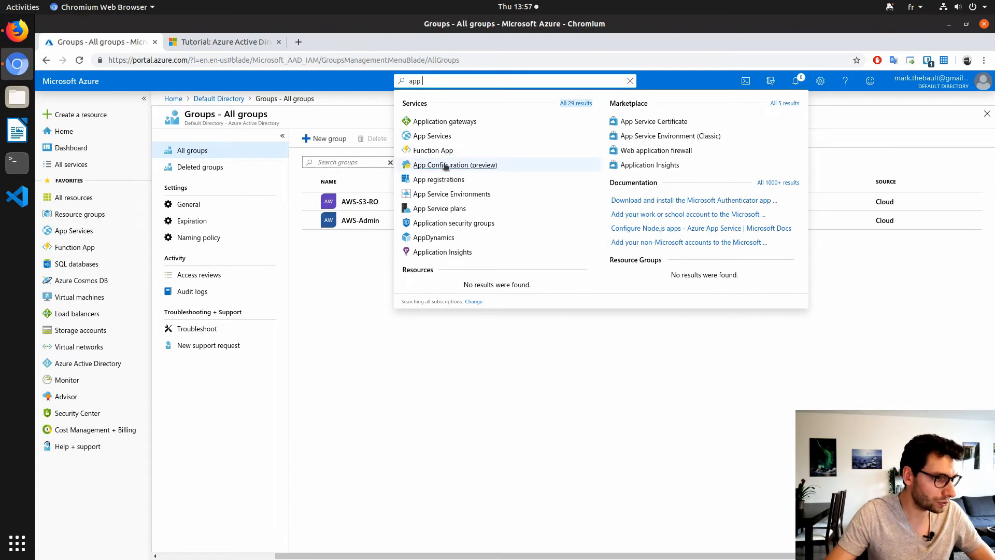
left_click(450, 180)
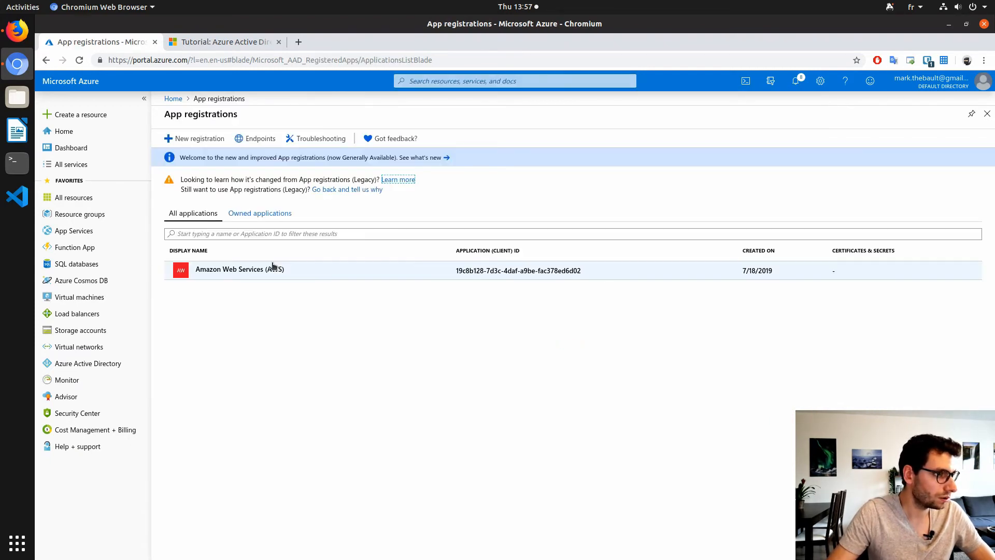
left_click(239, 271)
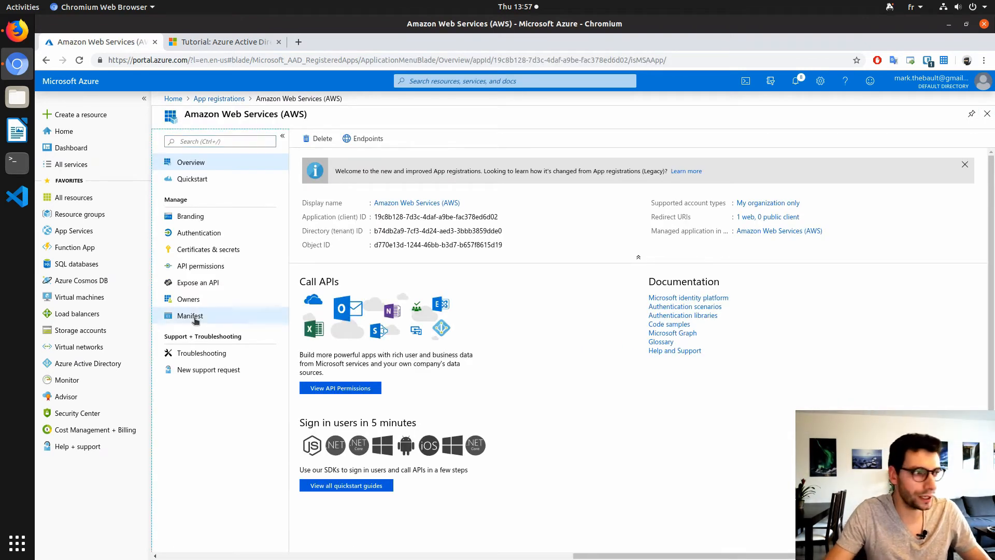
left_click(195, 321)
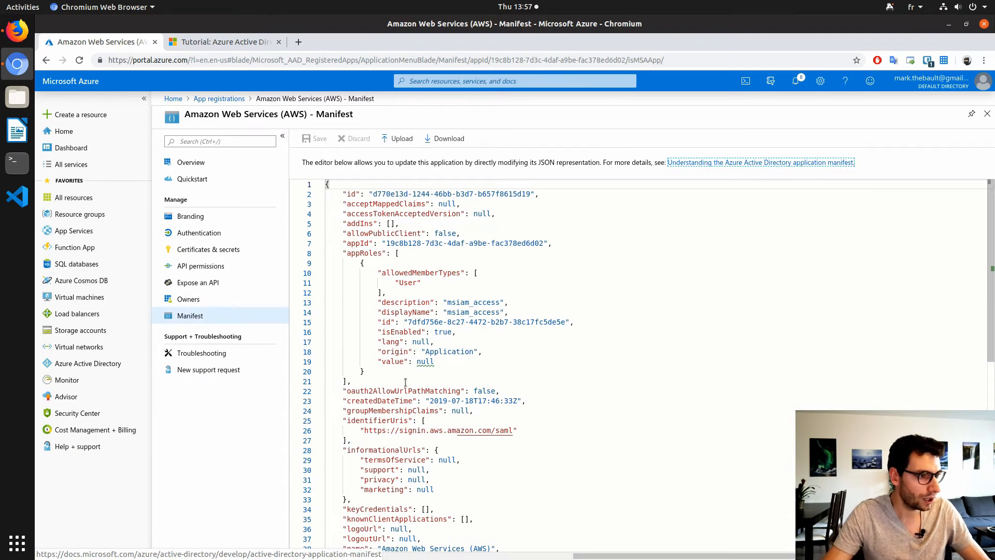
- Duplicate the msiam_access entry in the manifest's appRoles, separate the two with a comma and align the copy's opening brace
mouse_move(422, 361)
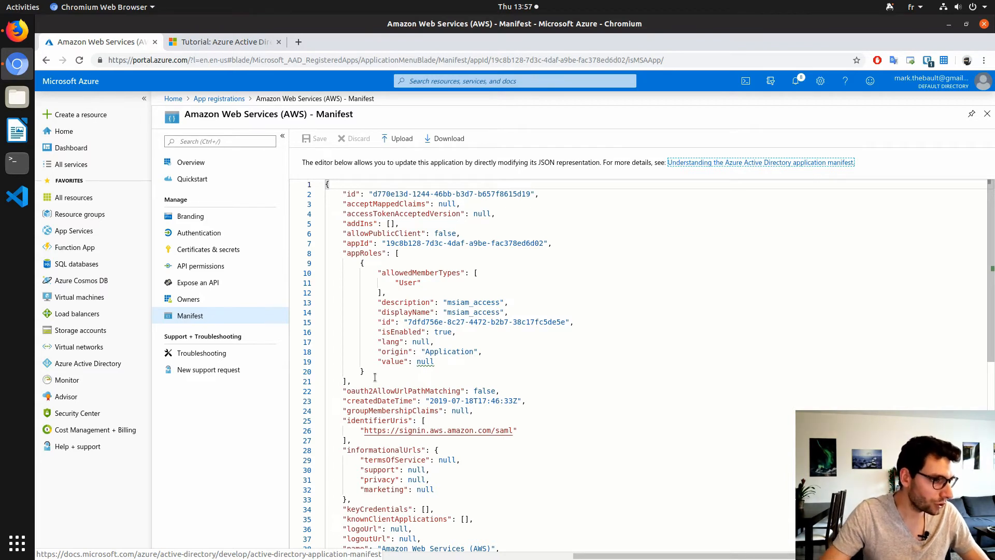
left_click_drag(365, 371, 325, 263)
key("ctrl+c")
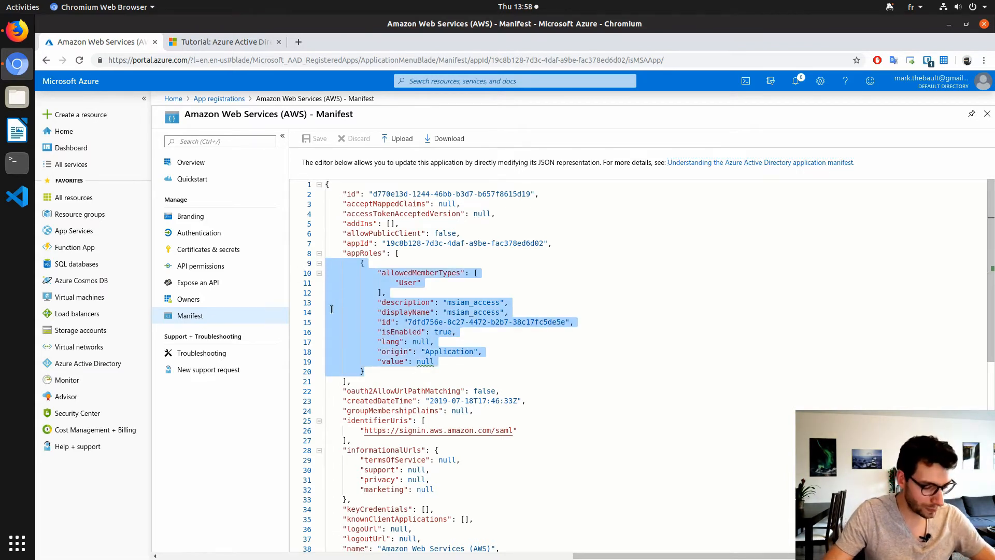
left_click(367, 371)
type(",")
key("Return")
key("ctrl+v")
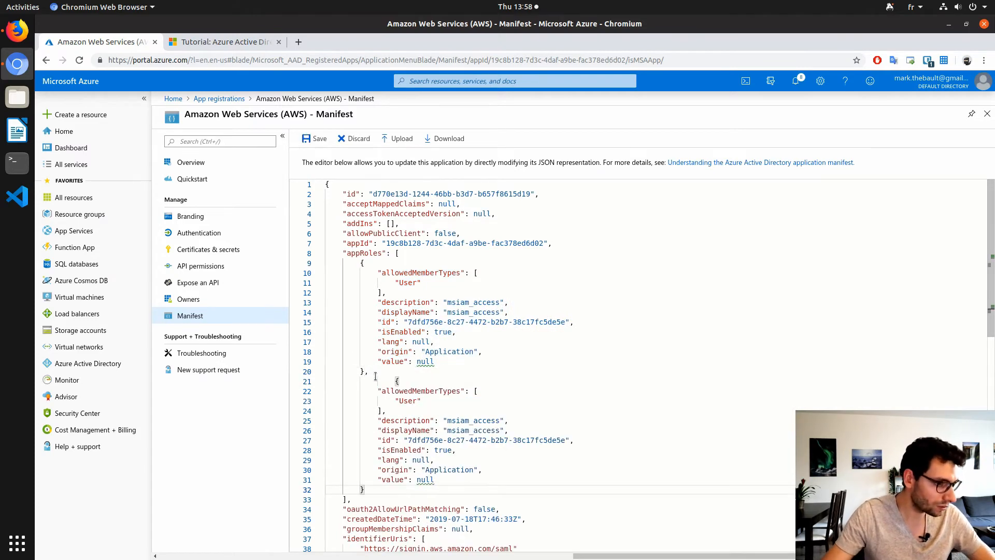
left_click(395, 382)
key("BackSpace")
key("BackSpace")
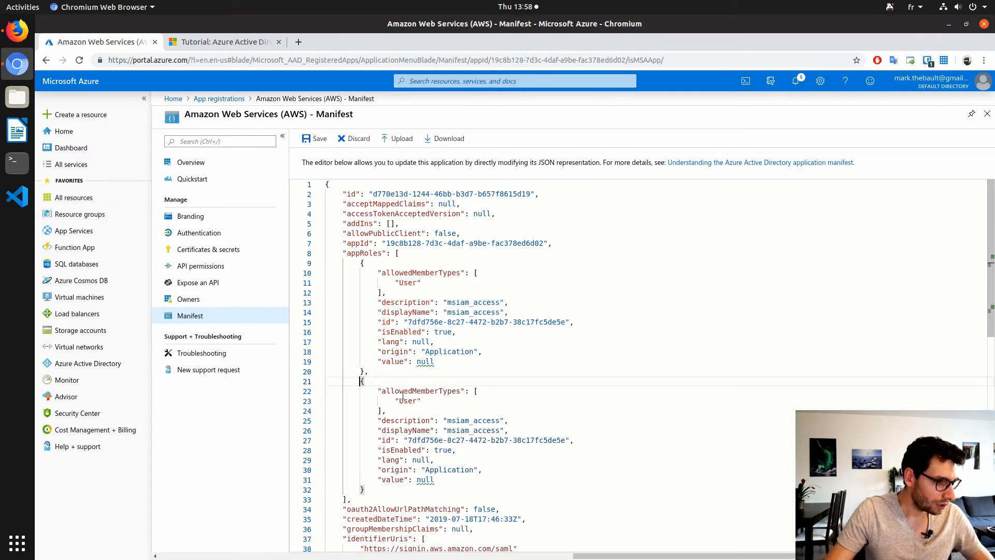
- Set the copied app role's description and displayName to Admin and remove its lang line
double_click(450, 420)
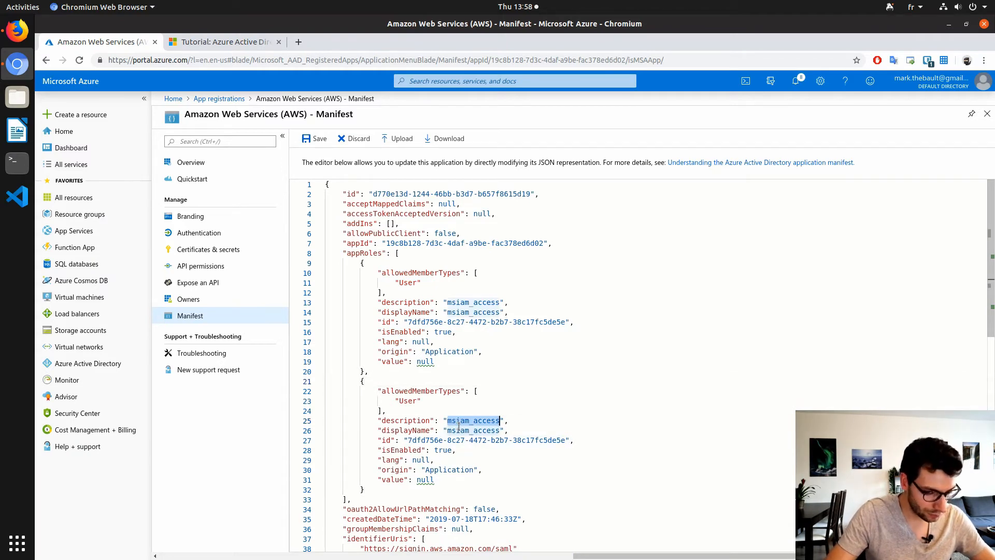
type("Admin")
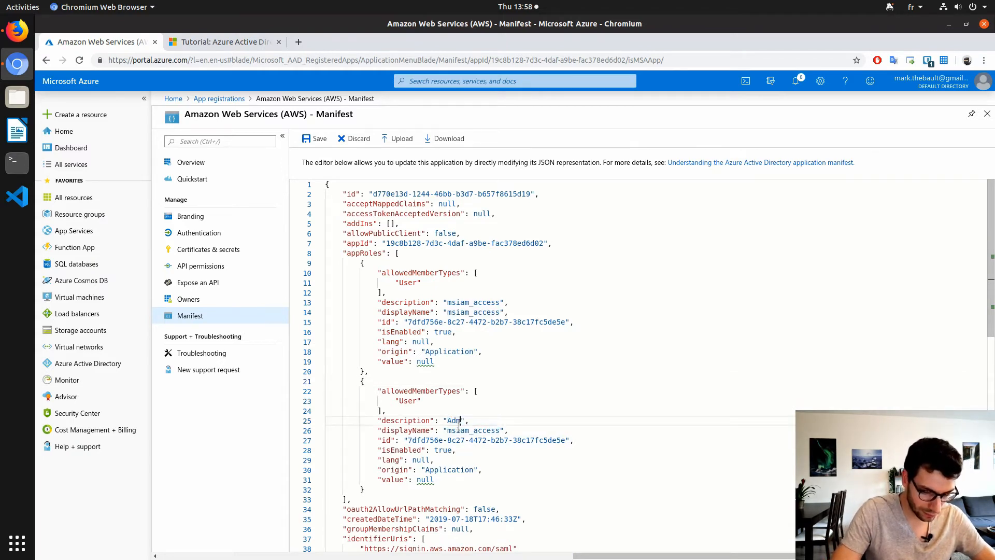
double_click(465, 430)
type("Admin")
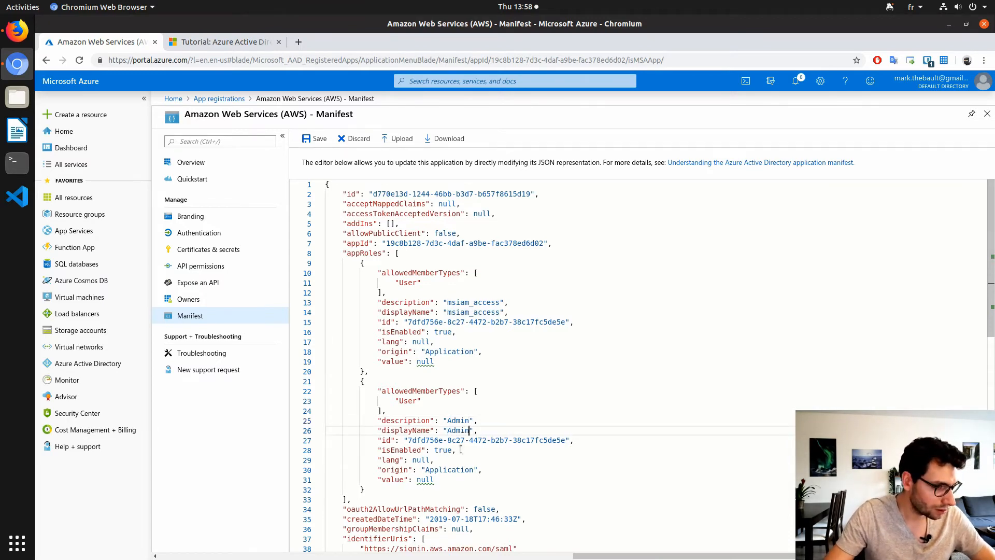
left_click_drag(431, 459, 326, 459)
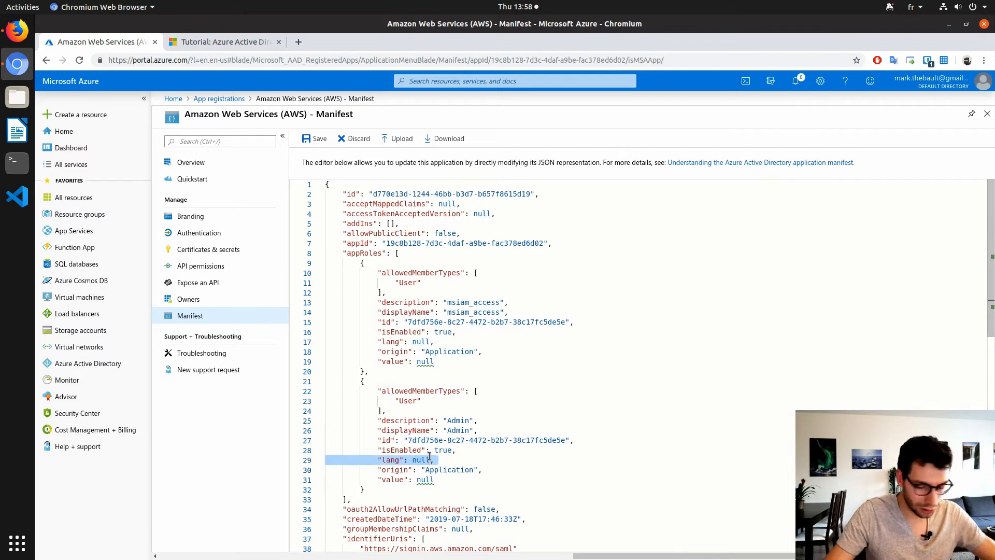
key("Delete")
key("Delete")
- Replace the Admin app role's null value with the AADAdmin role ARN copied from the AWS console in Firefox, in quotes and followed by a comma
double_click(425, 470)
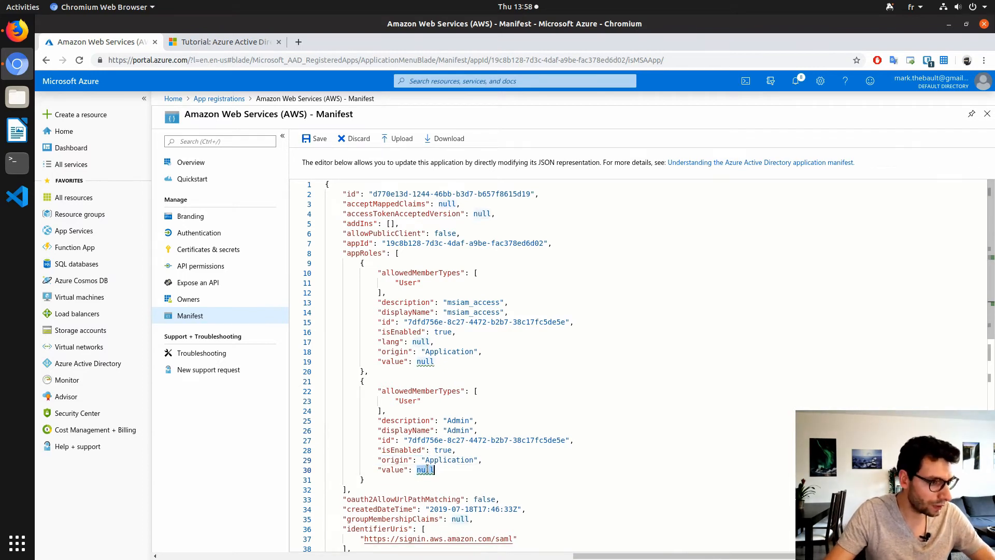
key("Delete")
type("\"")
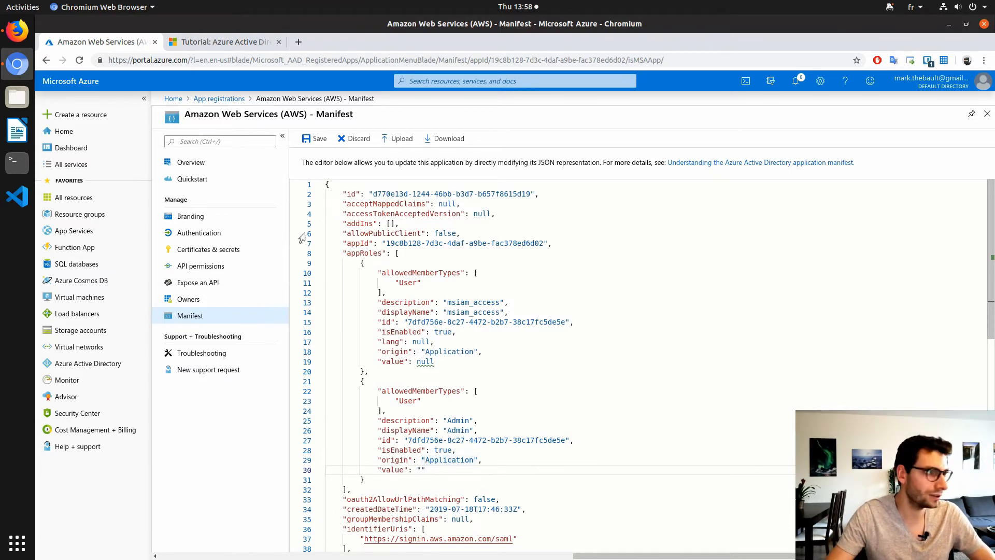
left_click(25, 37)
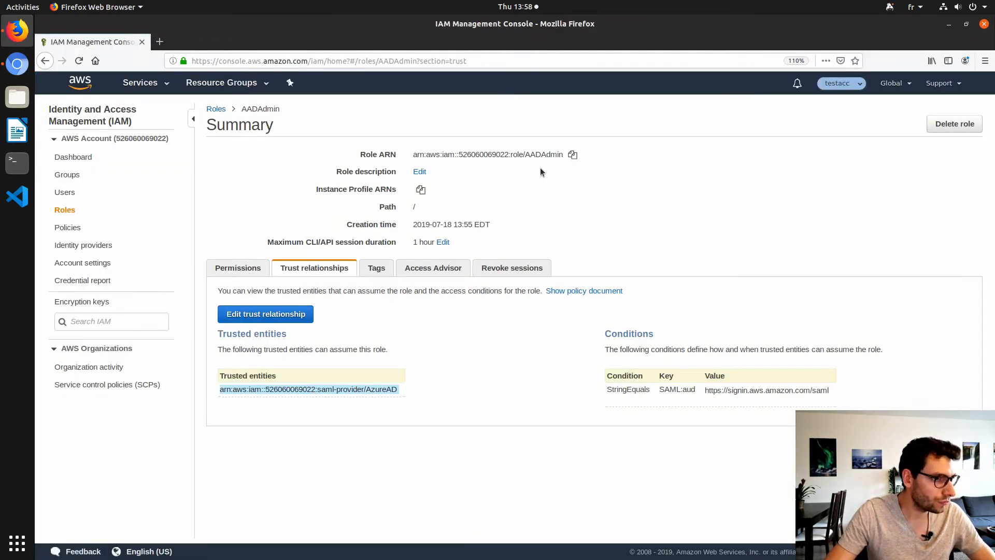
left_click(574, 156)
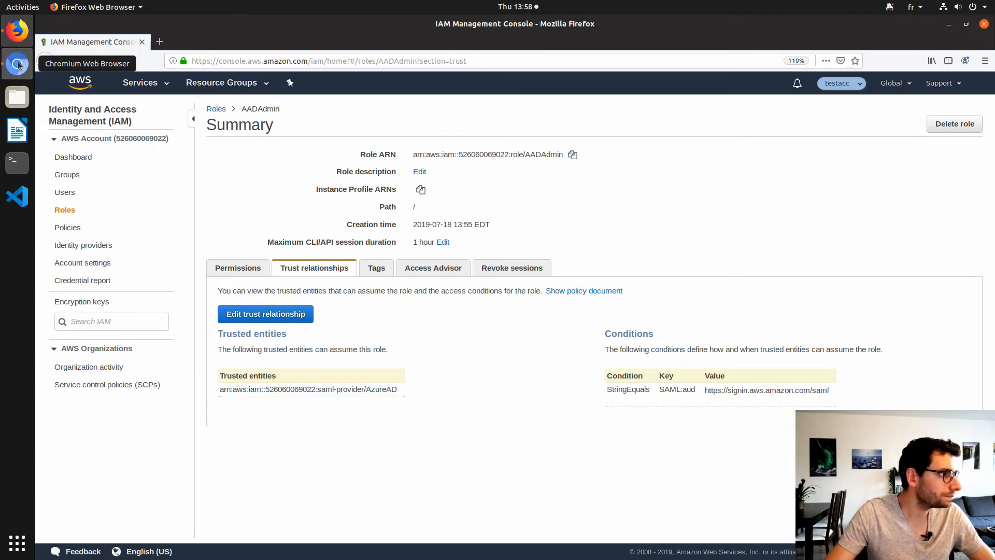
left_click(17, 63)
key("ctrl+v")
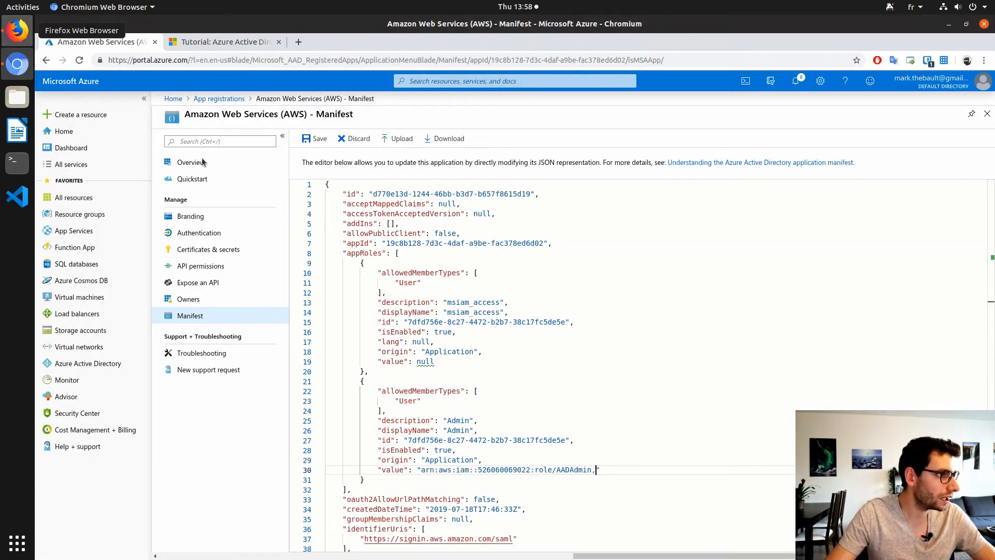
- Append the AzureAD SAML provider ARN from the AADAdmin trust relationship in Firefox to the Admin app role's value, without a space after the comma
left_click(17, 30)
triple_click(374, 390)
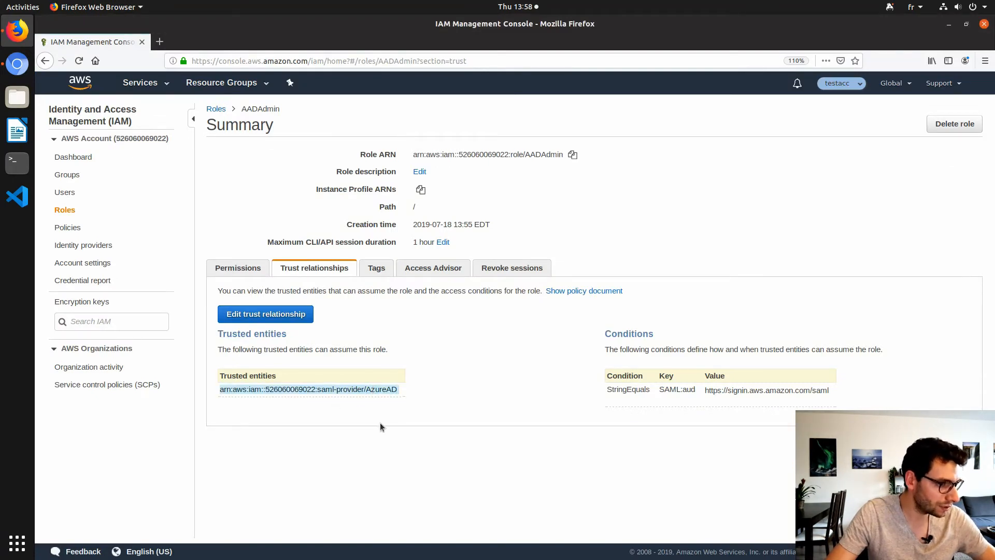
left_click(17, 64)
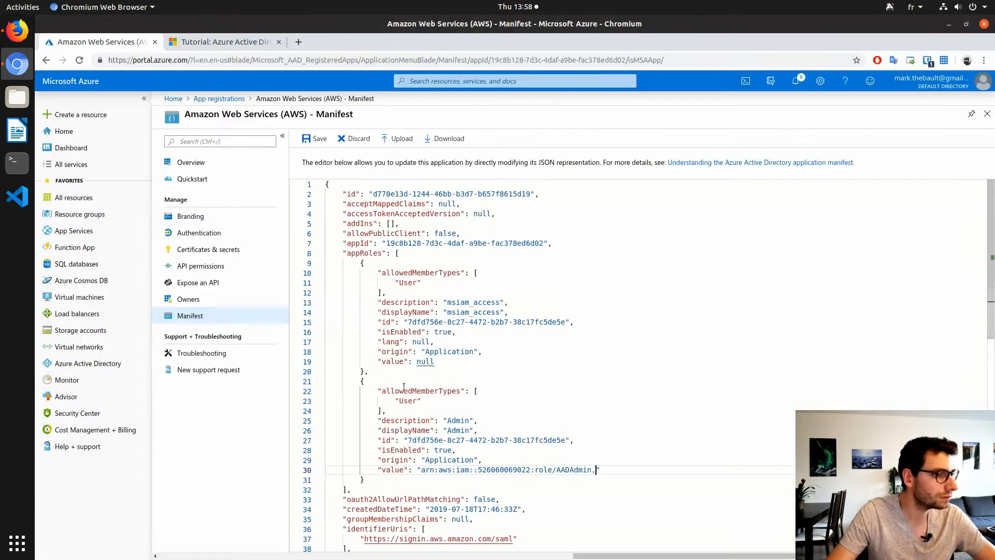
key("ctrl+v")
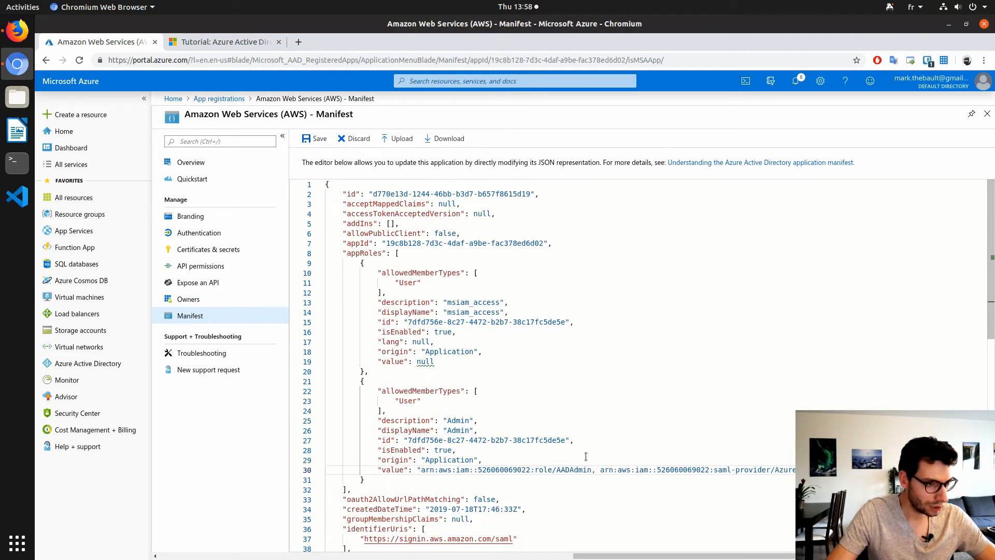
left_click(598, 468)
key("BackSpace")
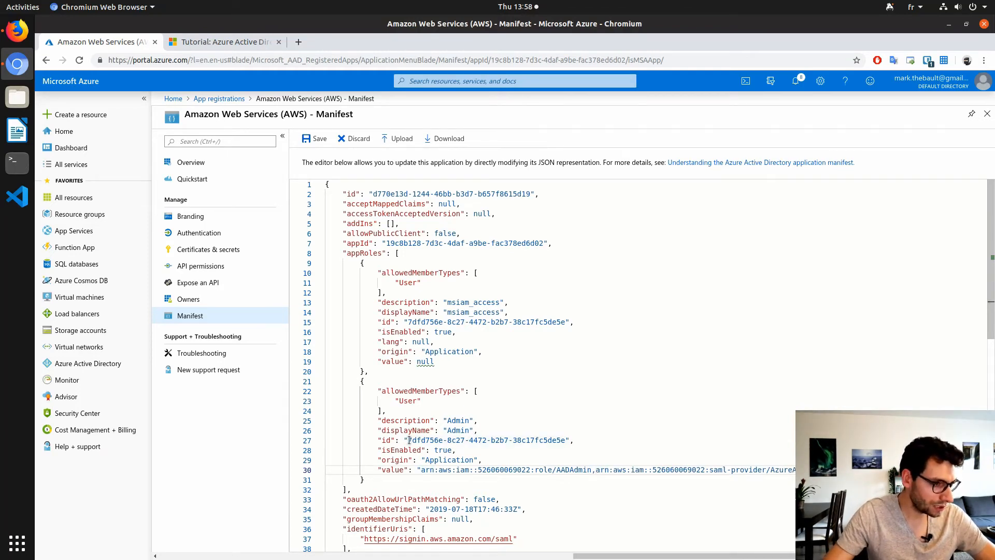
- Replace the Admin app role's id with the AWS-Admin group's object ID, copied from the Azure Active Directory groups in a second portal tab
left_click_drag(408, 440, 565, 440)
key("BackSpace")
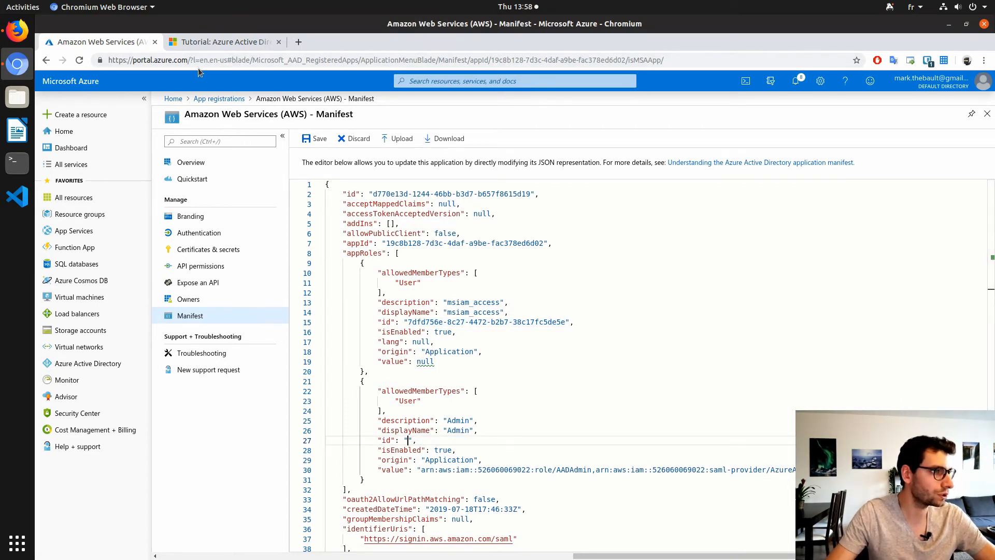
middle_click(77, 85)
left_click(200, 41)
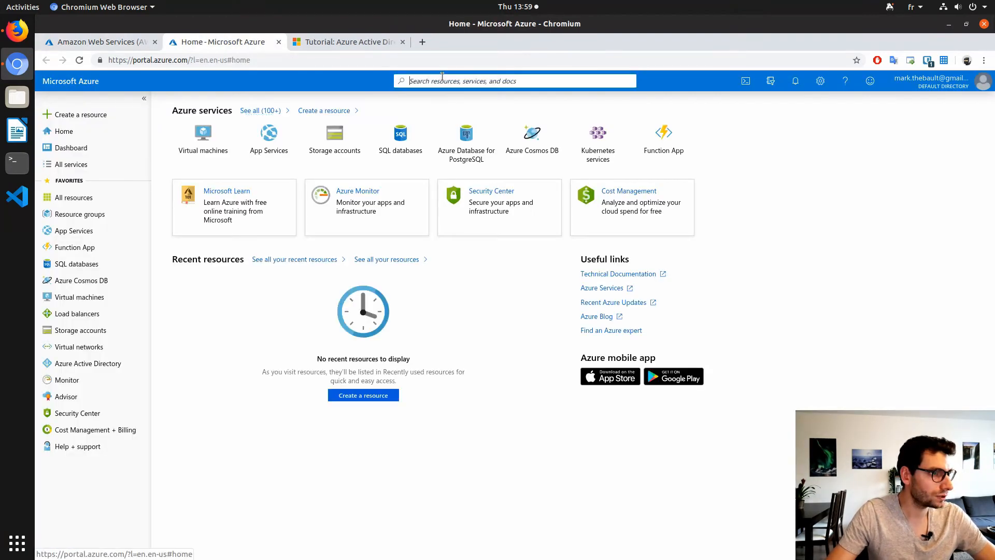
left_click(440, 82)
type("acti")
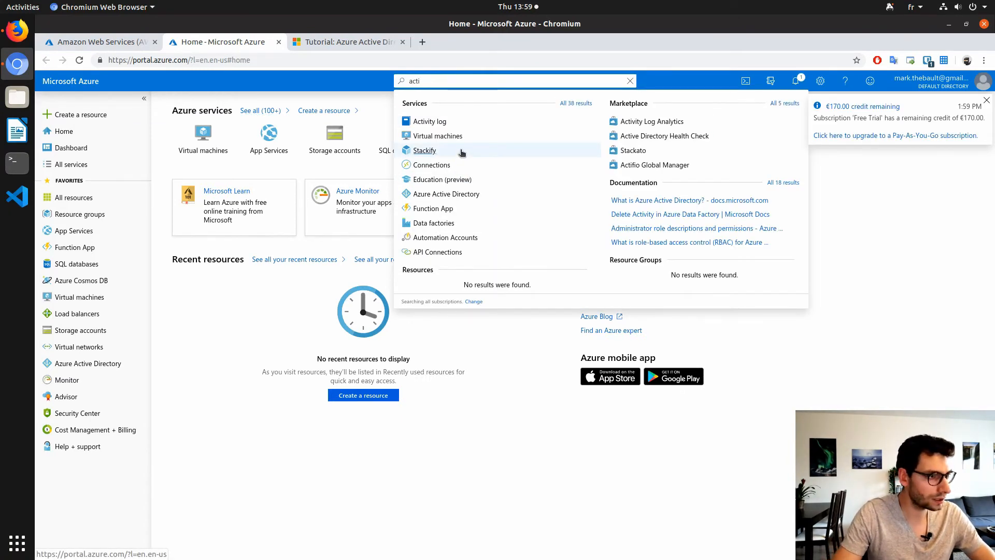
type("ve")
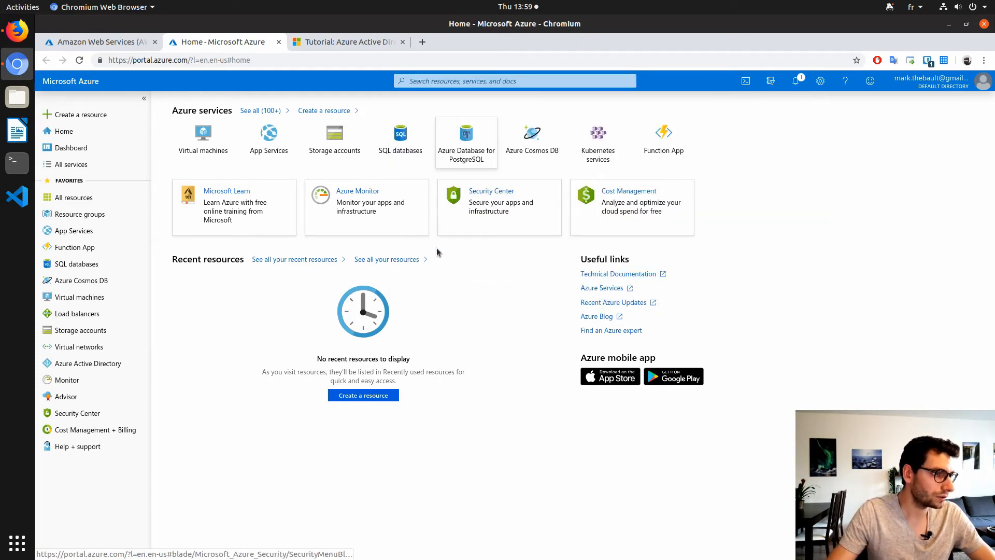
left_click(469, 213)
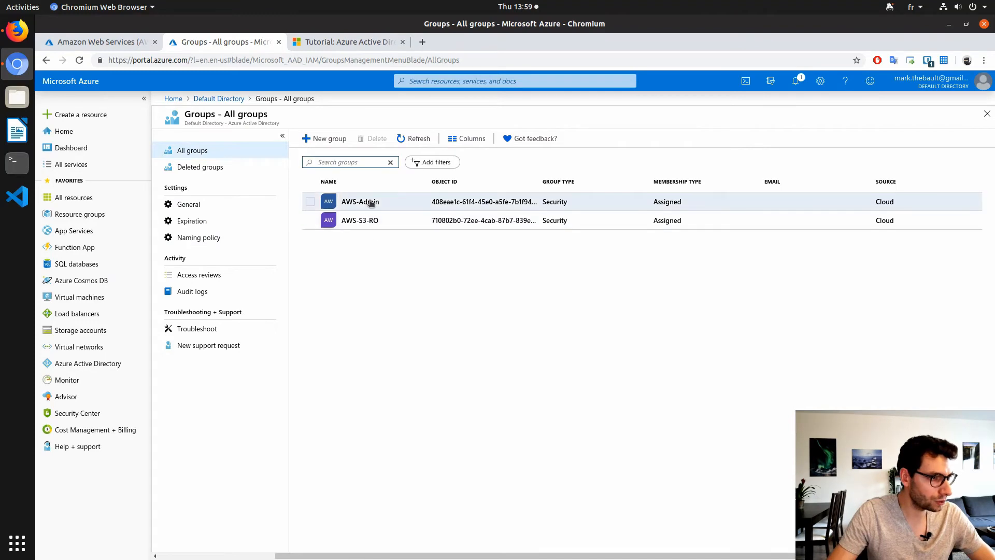
left_click(371, 202)
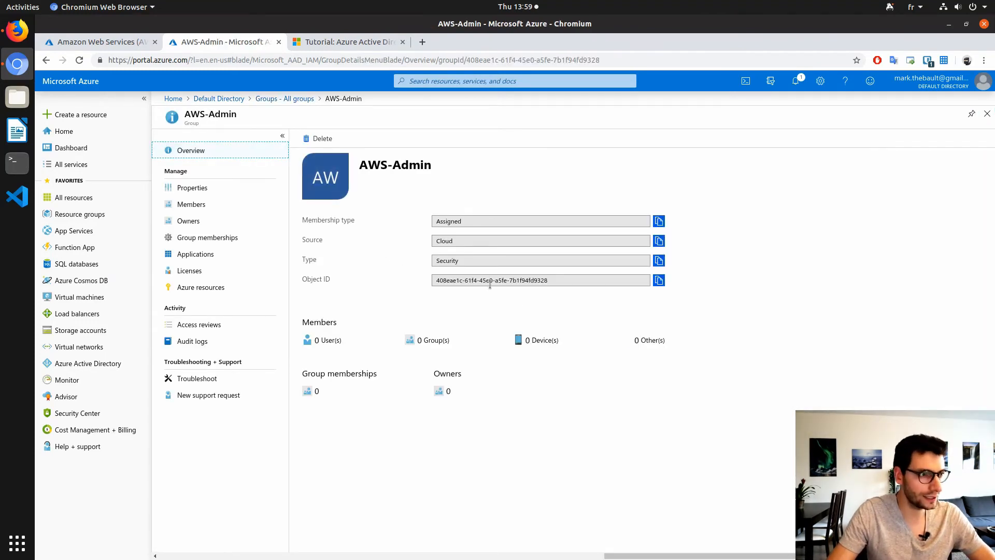
left_click(658, 280)
left_click(112, 42)
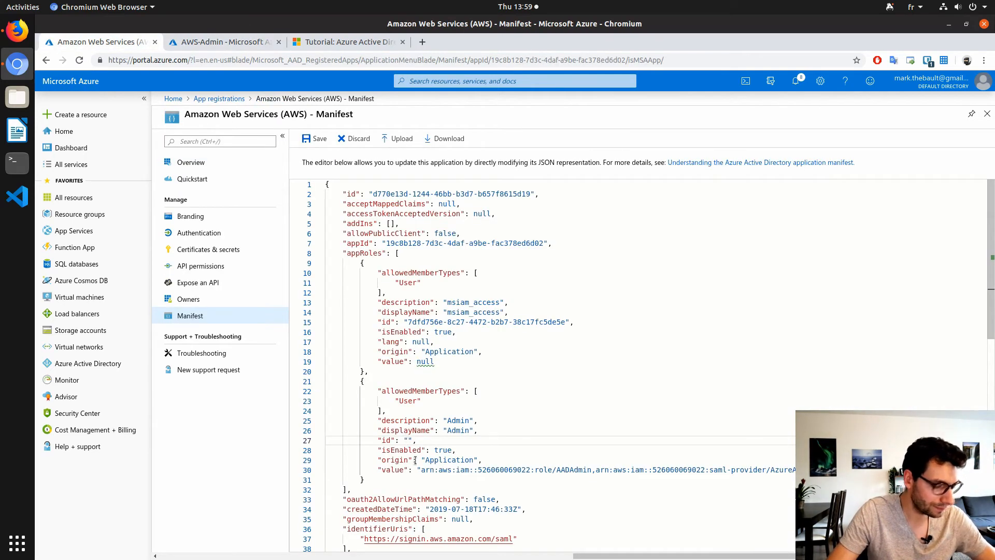
key("ctrl+v")
- Duplicate the Admin app role entry directly below itself, with the separating comma right after the first entry's closing brace
left_click_drag(369, 487, 377, 372)
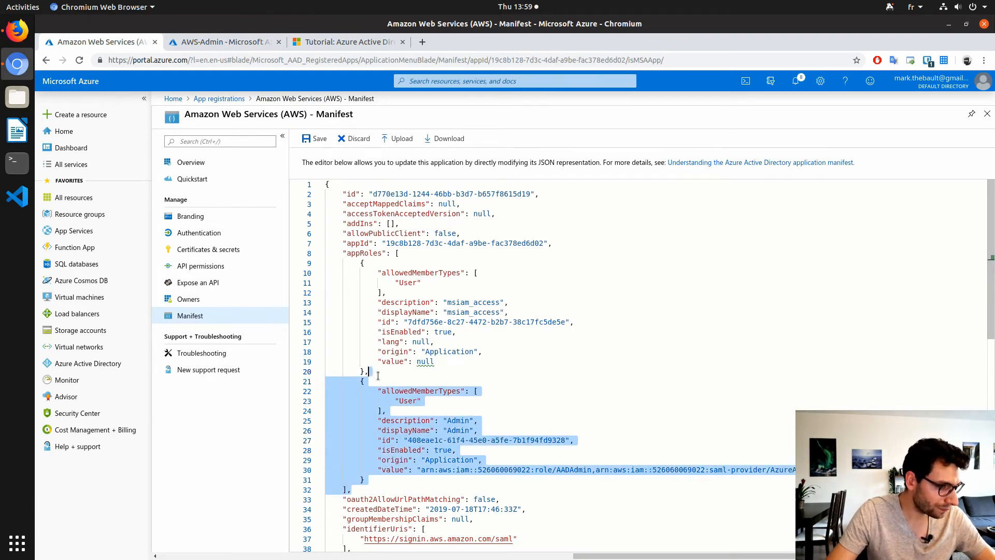
left_click(379, 479)
left_click_drag(365, 429, 365, 372)
left_click(370, 480)
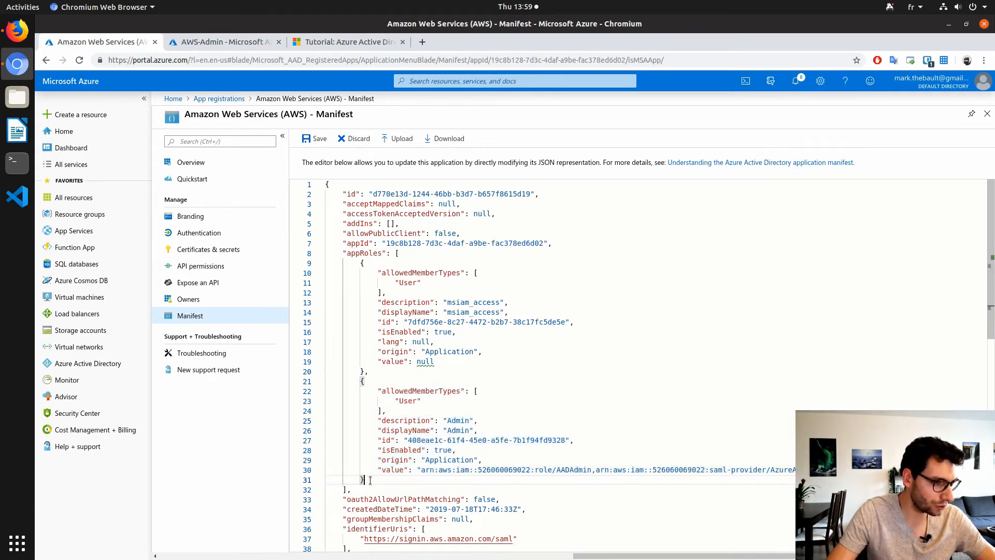
key("Return")
key("ctrl+v")
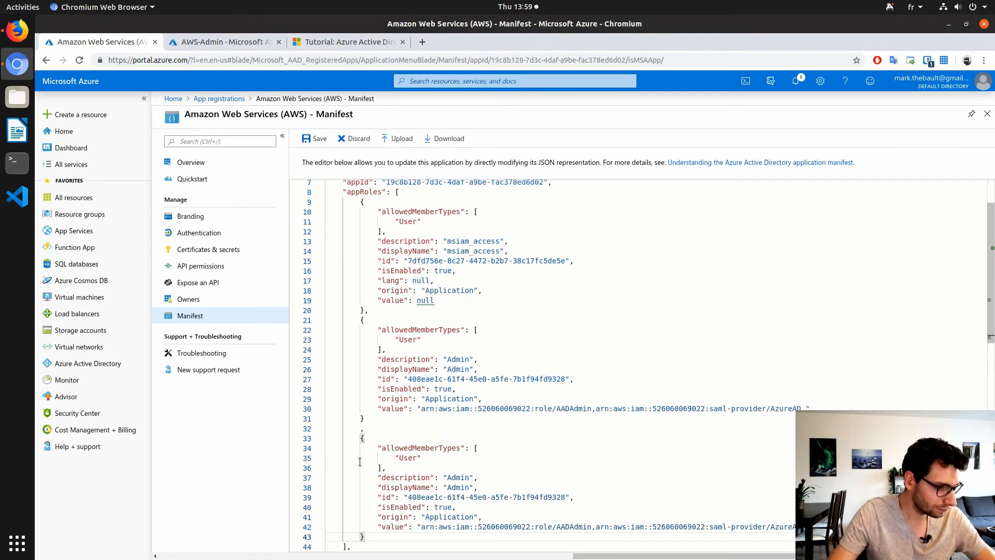
left_click_drag(360, 428, 364, 420)
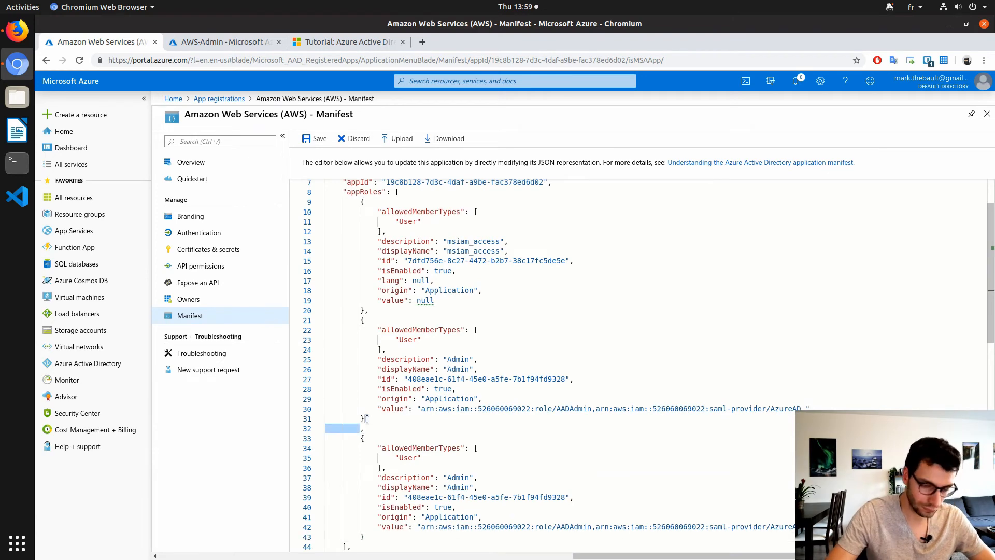
key("BackSpace")
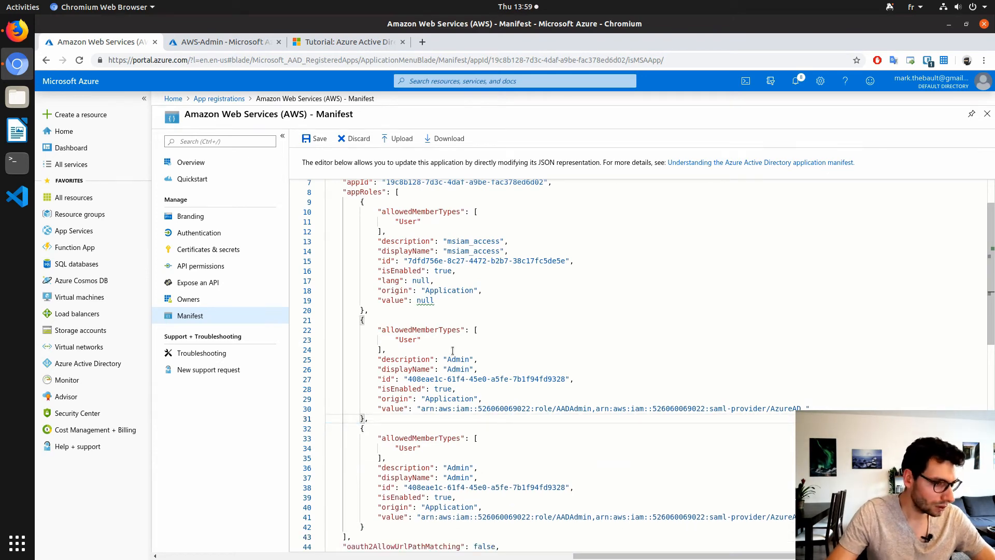
- Replace the duplicated app role's id with the object ID copied from the AWS-S3-RO group
left_click(228, 41)
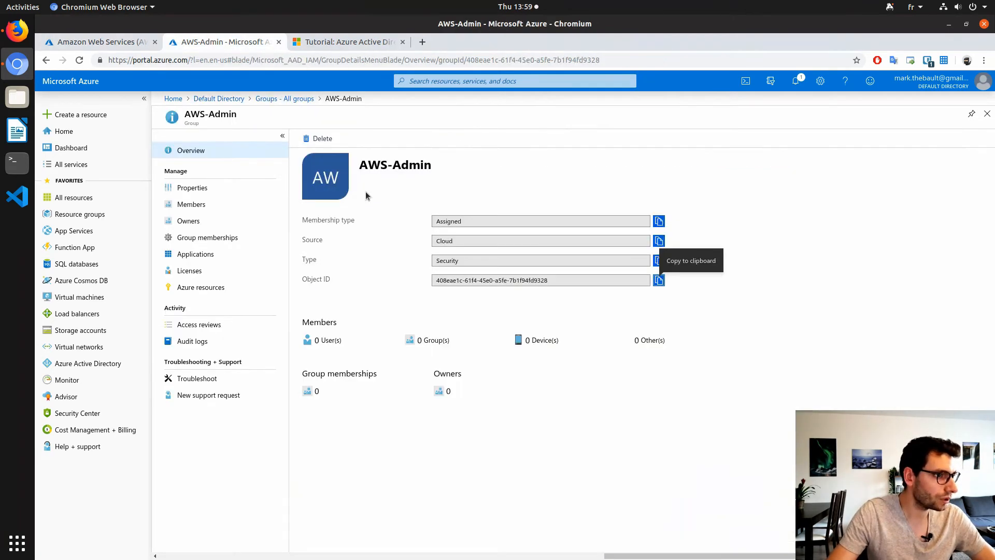
left_click(285, 99)
left_click(368, 221)
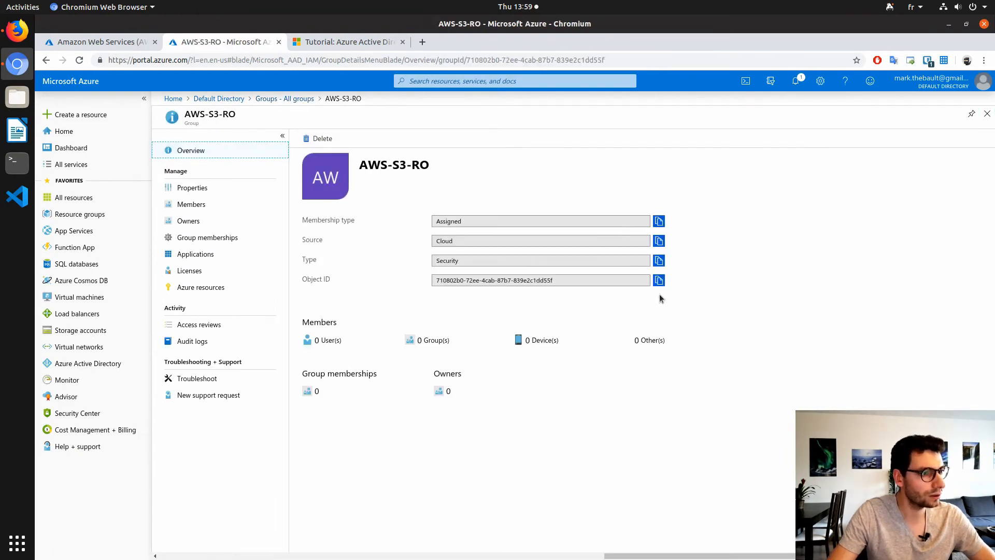
left_click(660, 284)
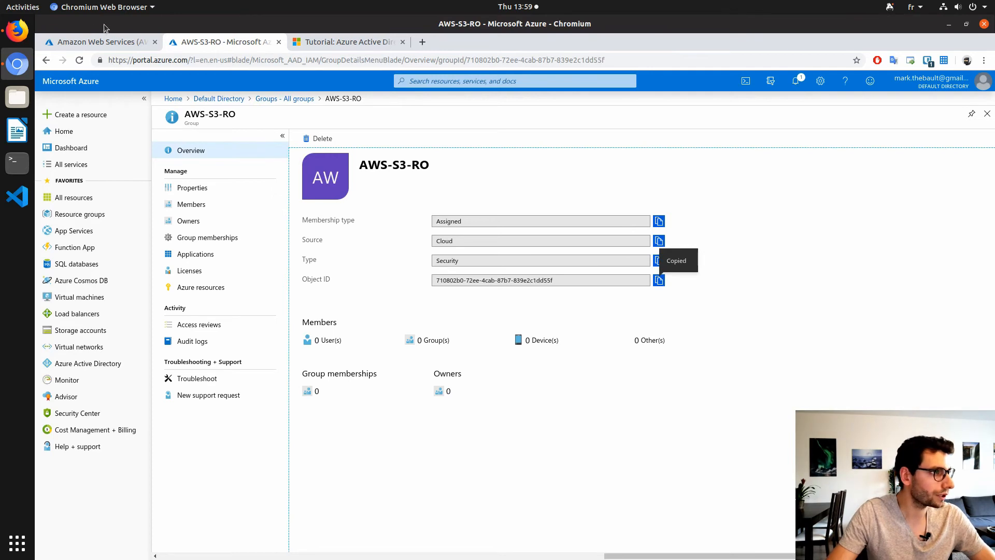
left_click(84, 47)
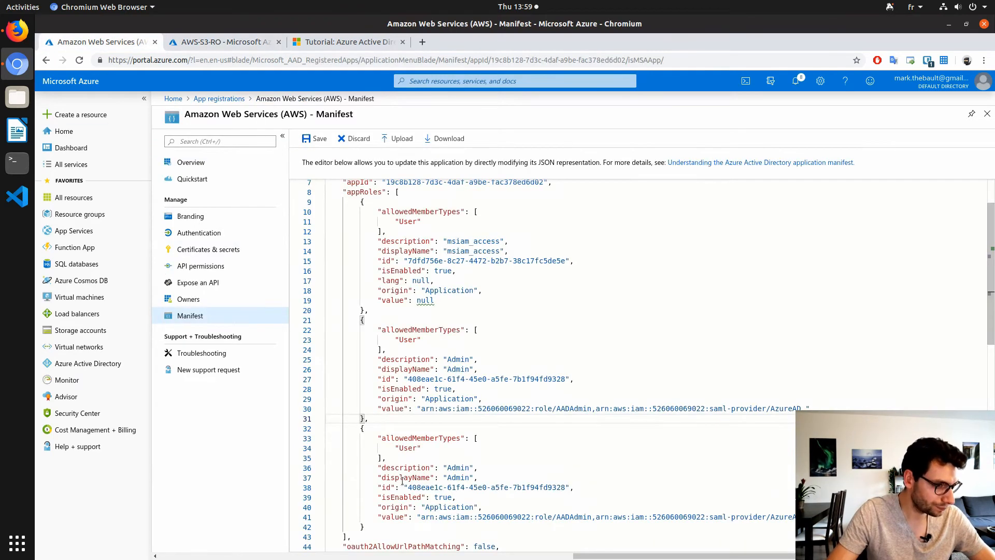
mouse_move(407, 487)
left_mouse_down()
mouse_move(457, 497)
mouse_move(565, 482)
mouse_move(422, 477)
mouse_move(406, 490)
left_mouse_up()
key("ctrl+v")
- Set the duplicated app role's description to s3ro and its displayName to S3 Read Only
double_click(456, 467)
type("s")
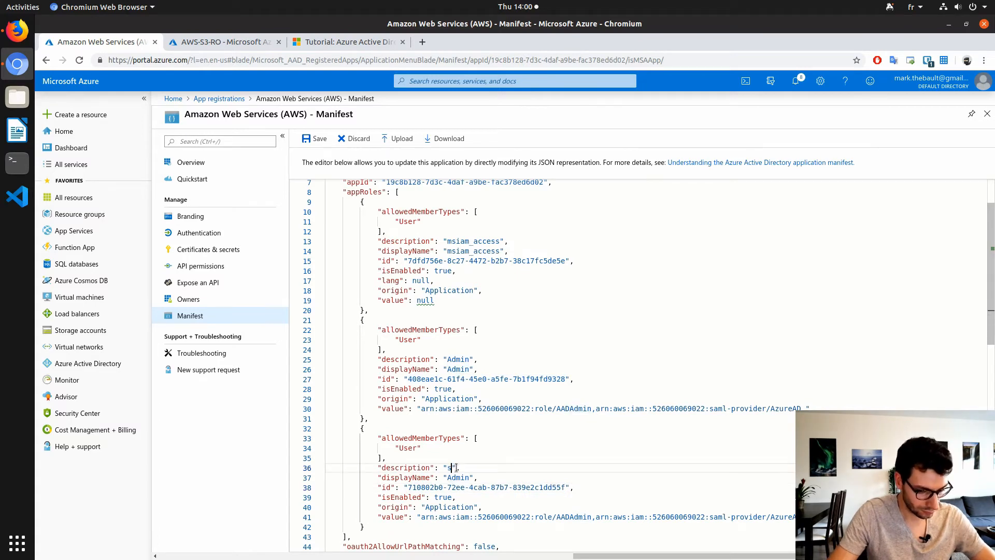
type("3ro")
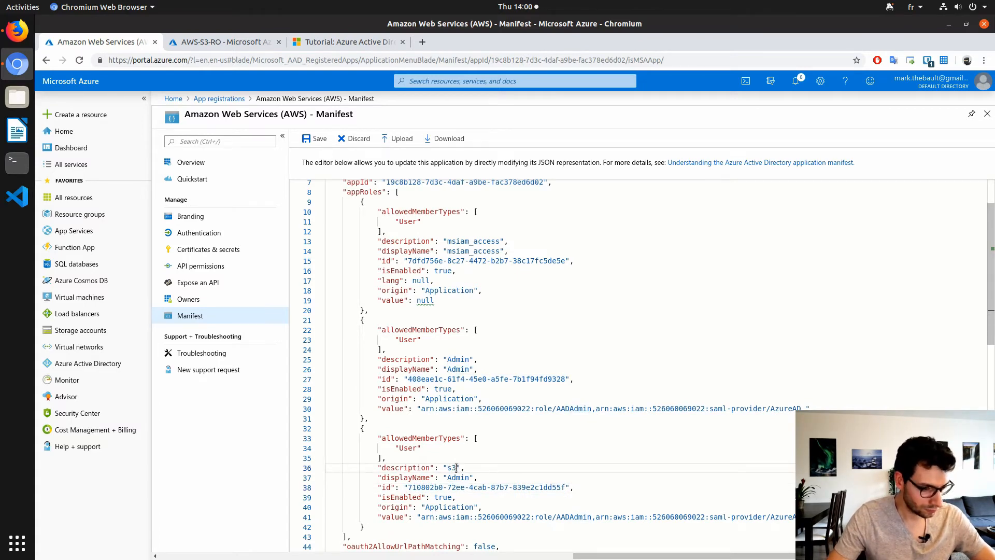
double_click(459, 477)
type("S")
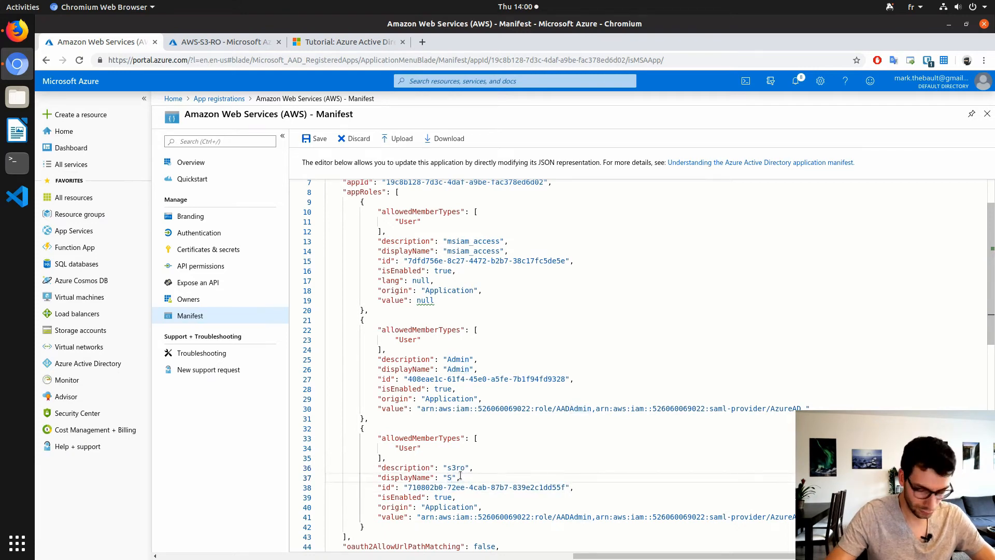
type("3 Read Only")
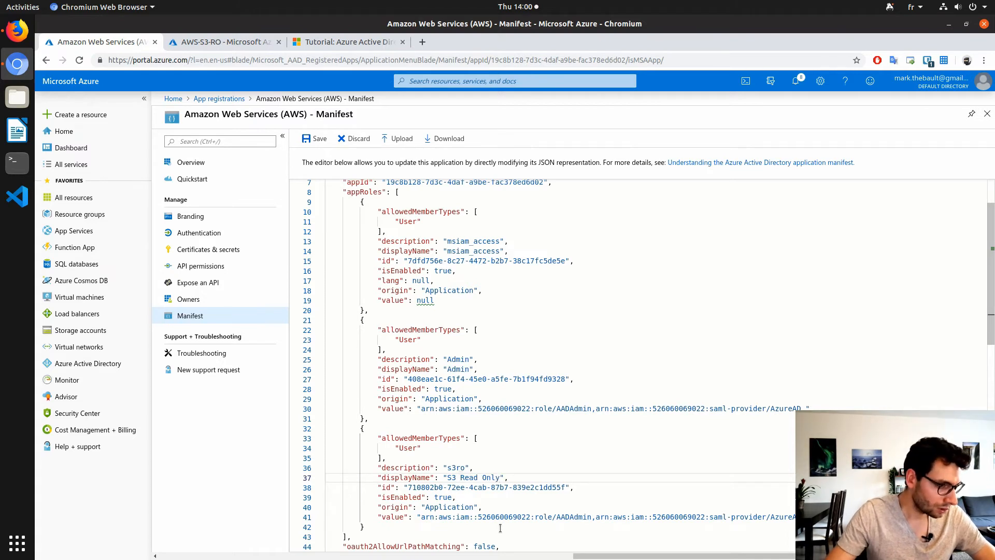
- Replace the AADAdmin role ARN in the S3 Read Only app role's value with the AADS3RO role ARN copied from the AWS console in Firefox
double_click(560, 517)
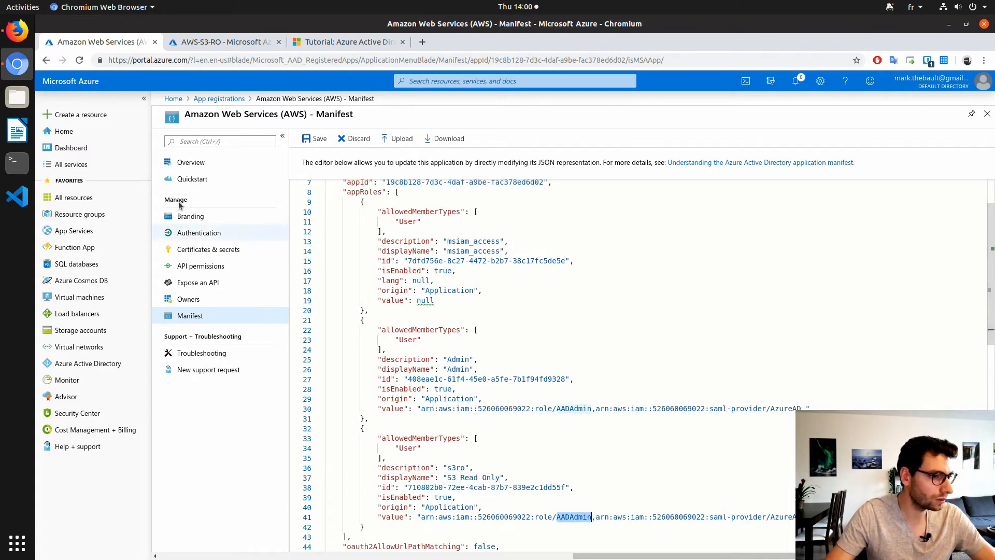
left_click(17, 31)
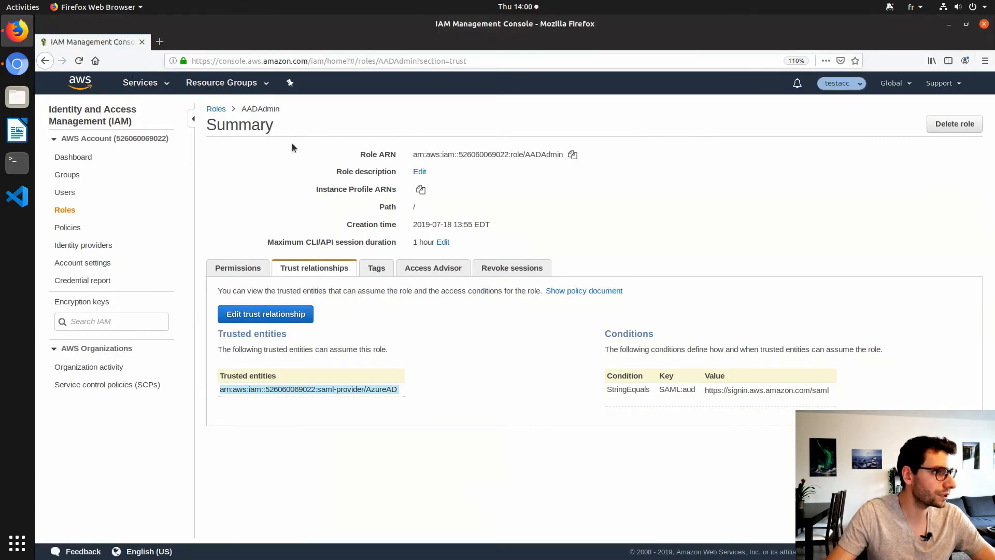
left_click(72, 214)
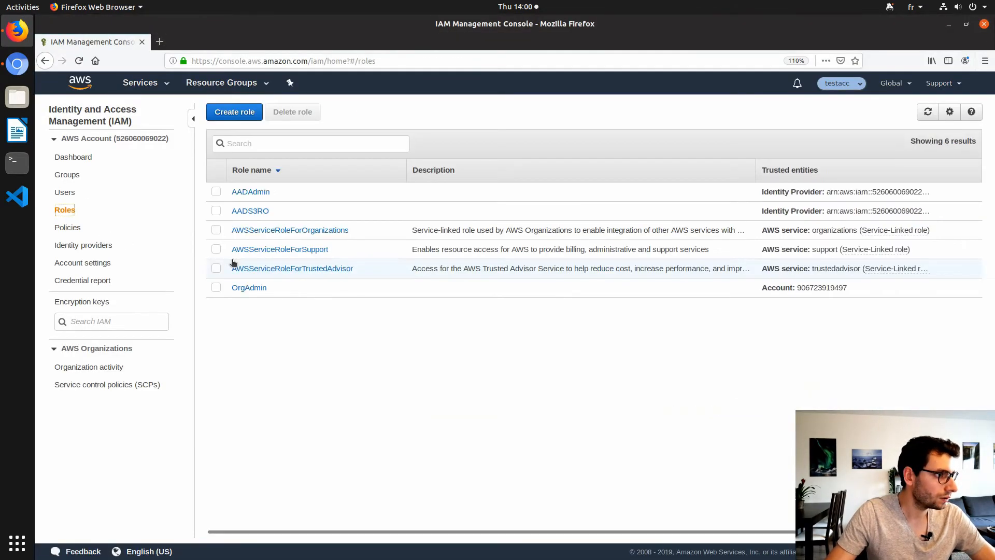
left_click(254, 212)
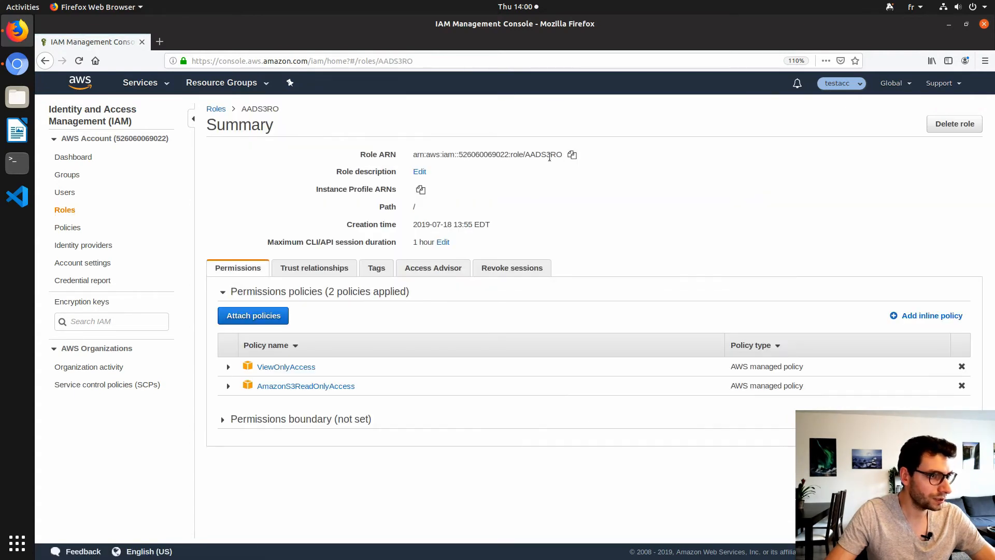
triple_click(553, 155)
left_click(572, 154)
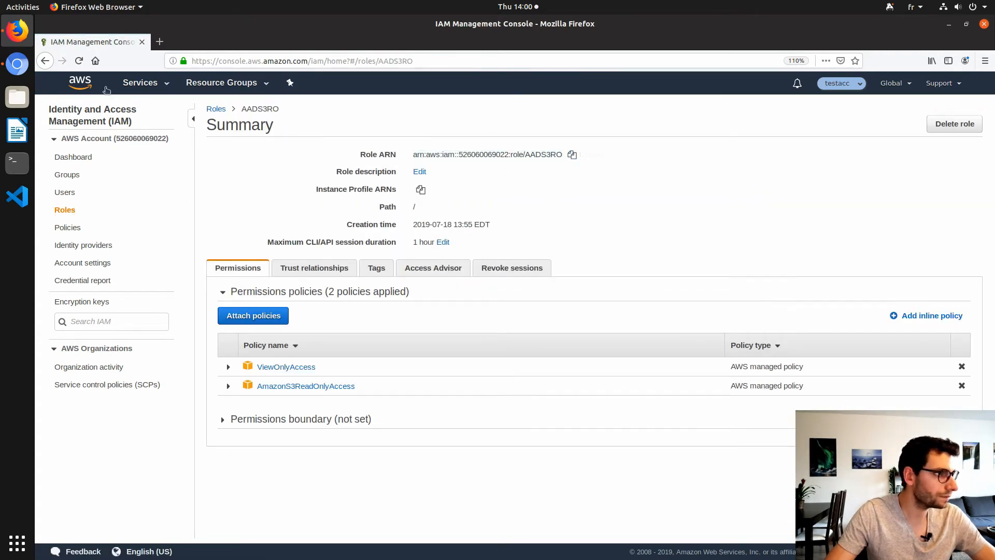
left_click(17, 63)
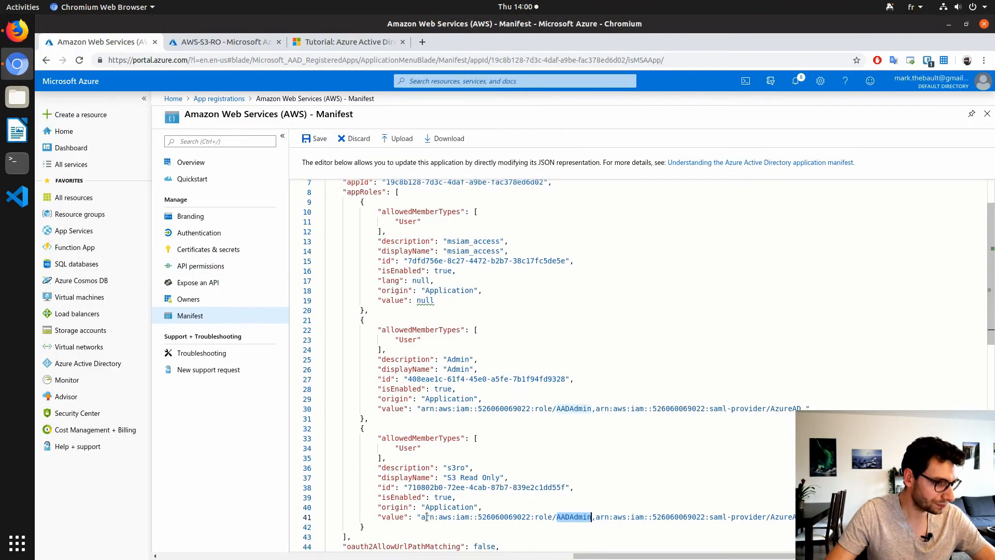
left_click_drag(419, 517, 590, 518)
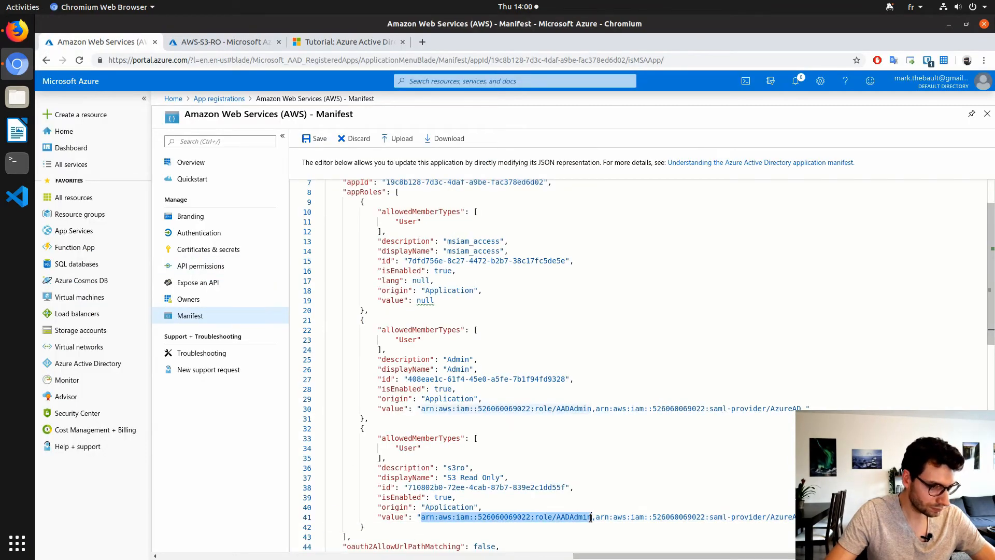
key("ctrl+v")
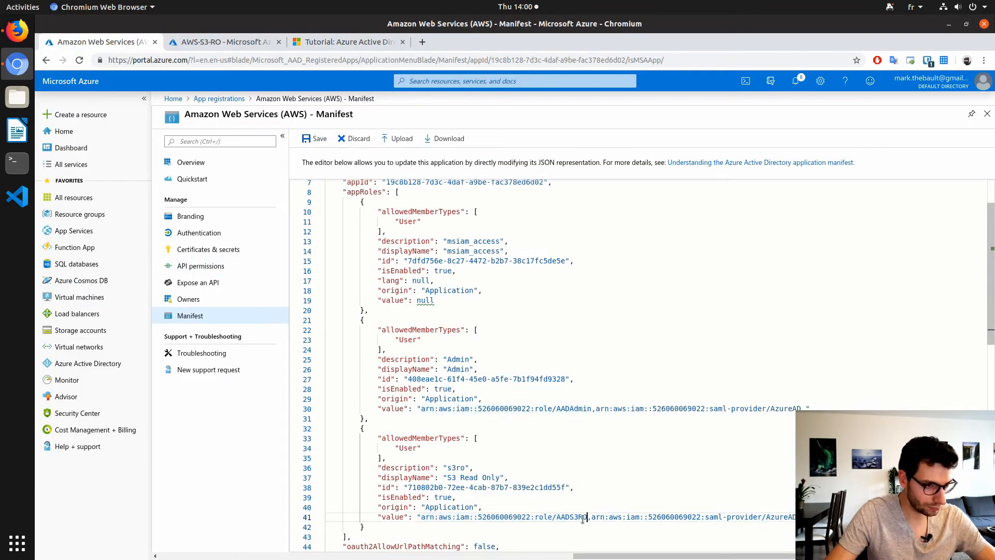
- Remove the stray character after AzureAD at the end of the Admin app role's value and save the manifest
left_click(314, 138)
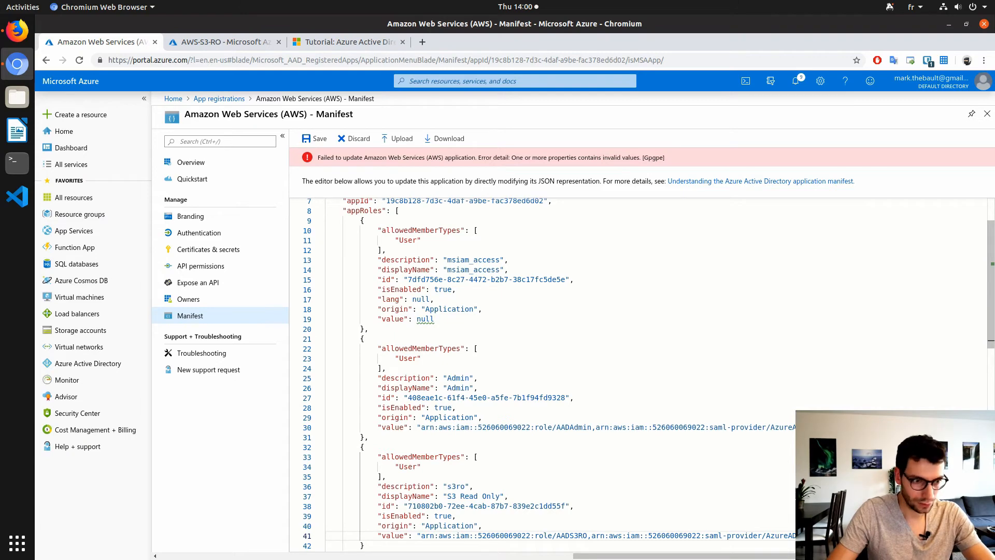
left_click(794, 431)
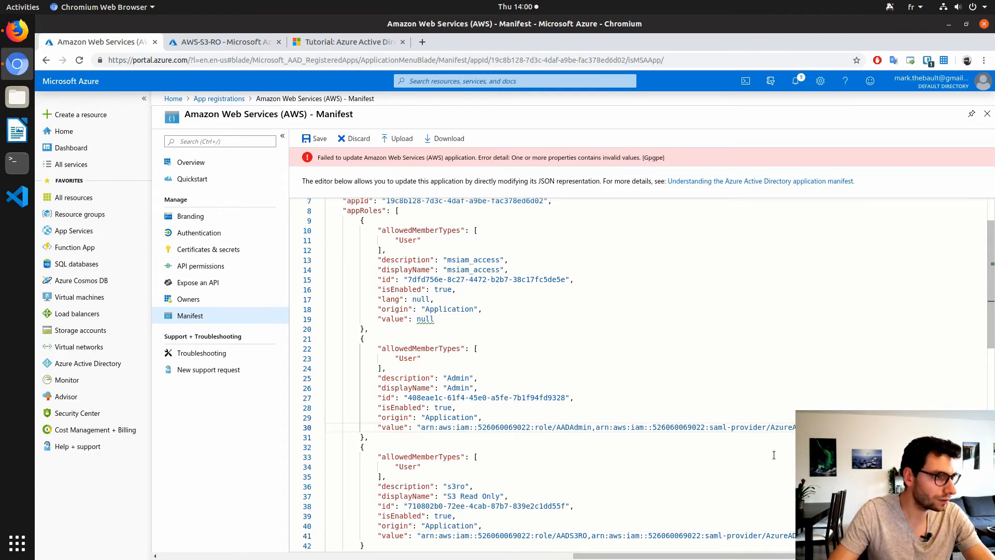
left_click(314, 138)
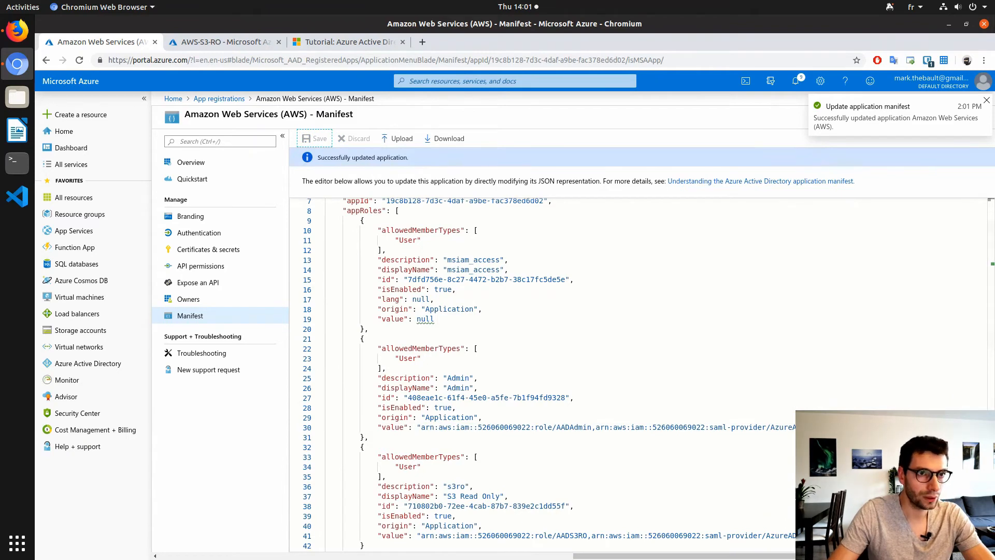
left_click(986, 100)
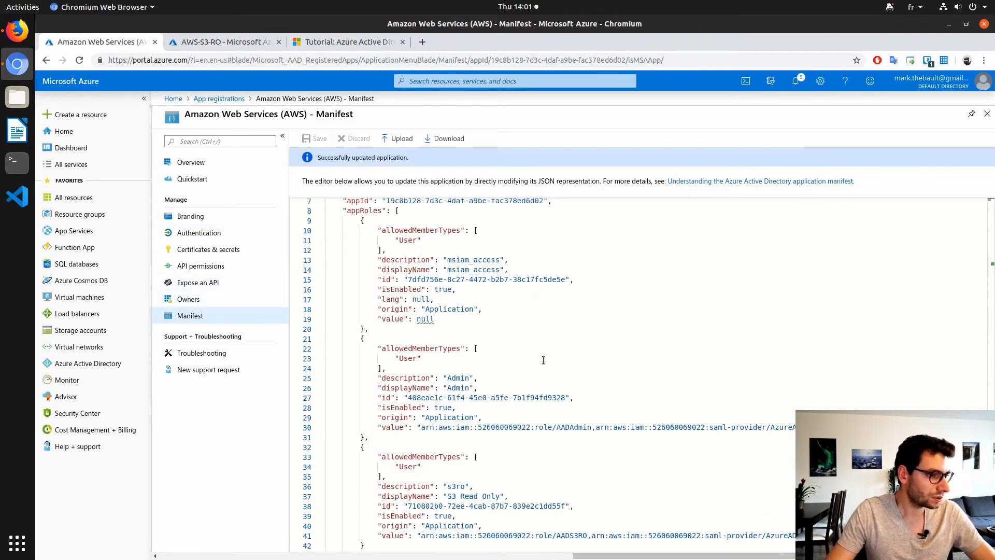
scroll(532, 364, "down", 1)
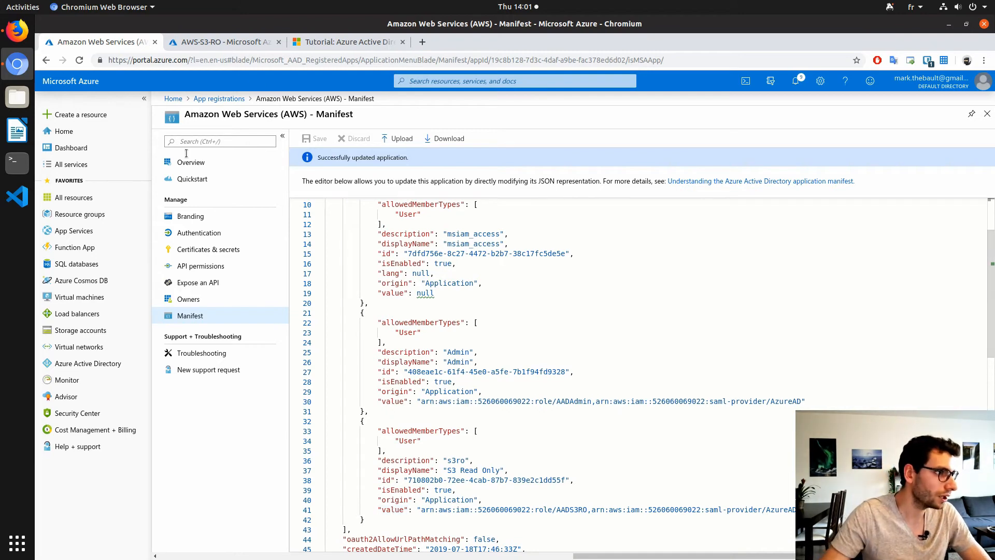
- Search the portal for "active" and open the Azure Active Directory service
left_click(427, 83)
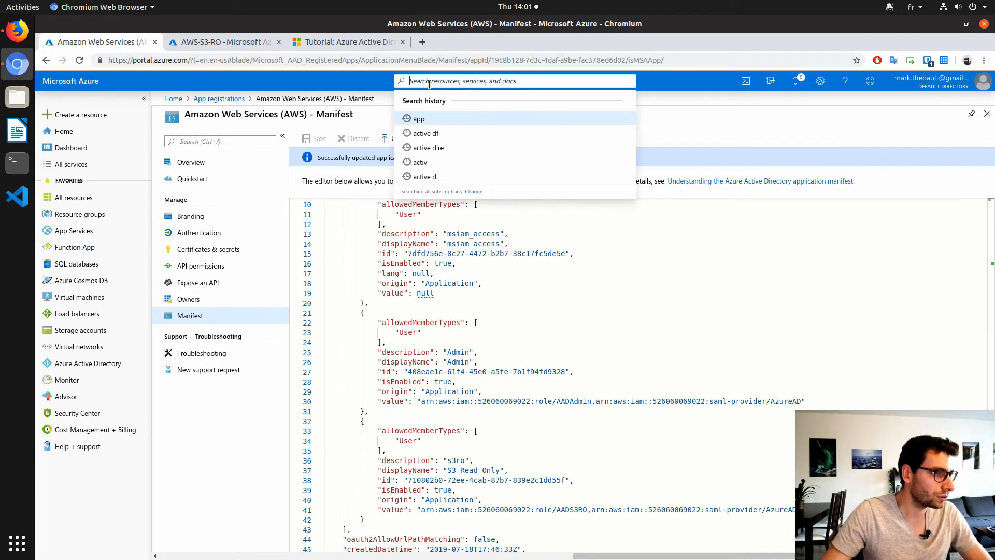
type("ac")
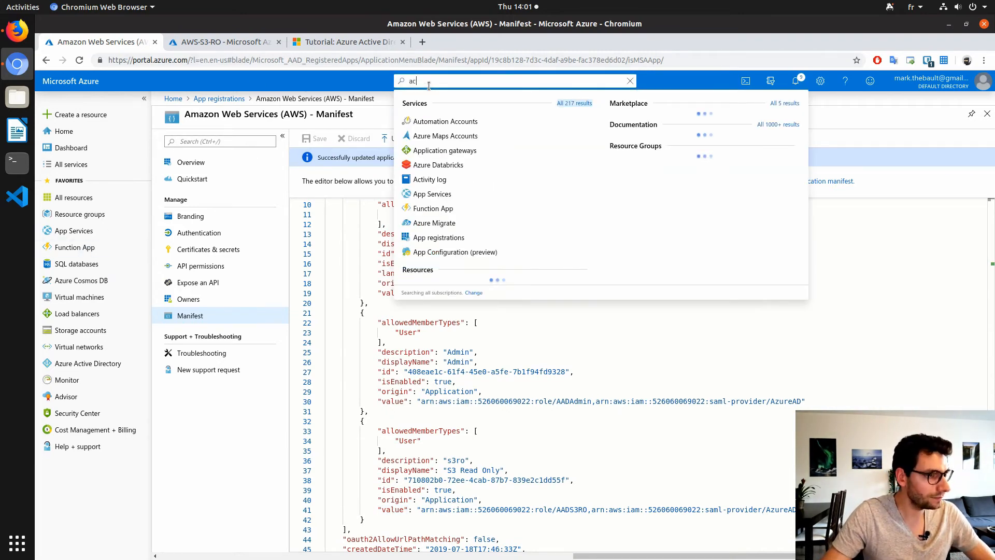
type("tive")
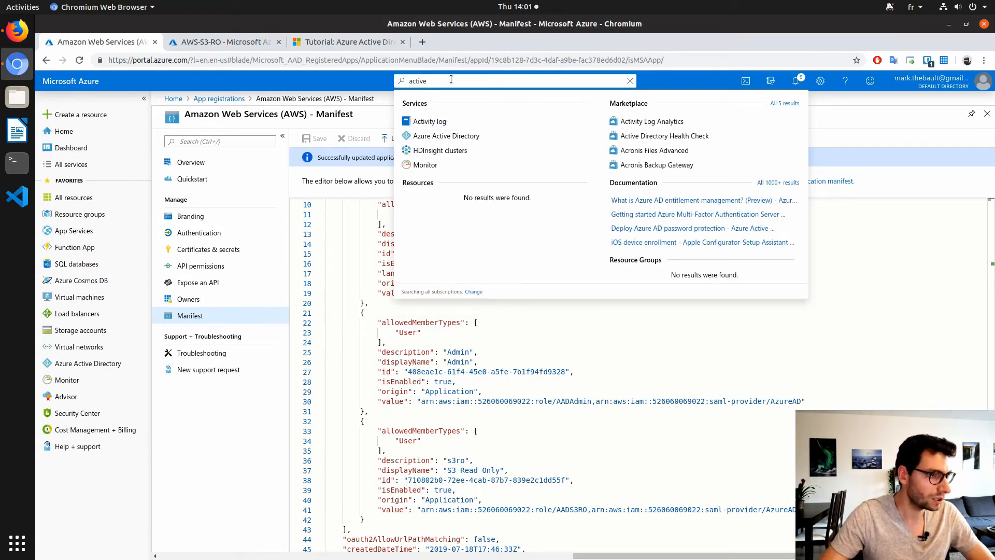
left_click(462, 138)
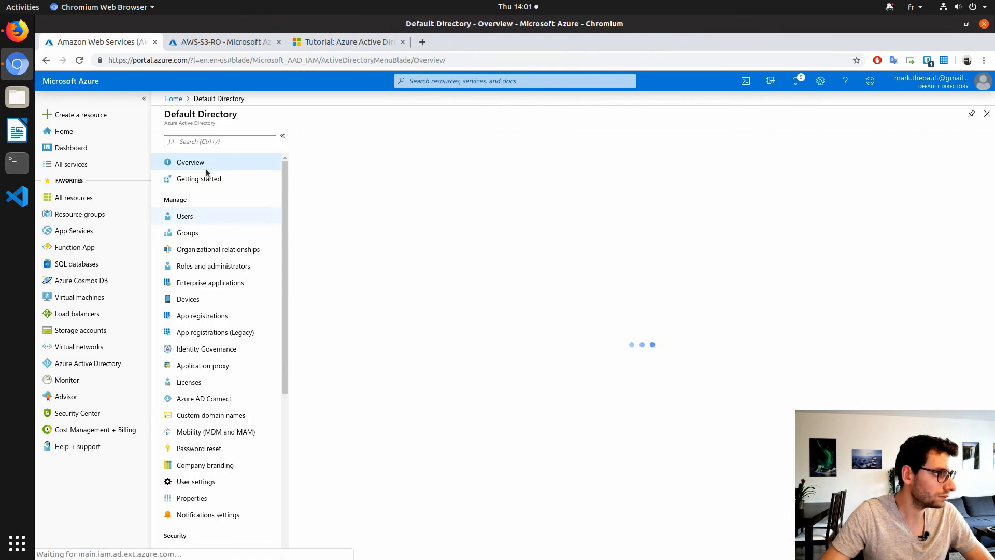
- Open the users and groups assignments of the Amazon Web Services (AWS) enterprise application
left_click(204, 140)
type("entre")
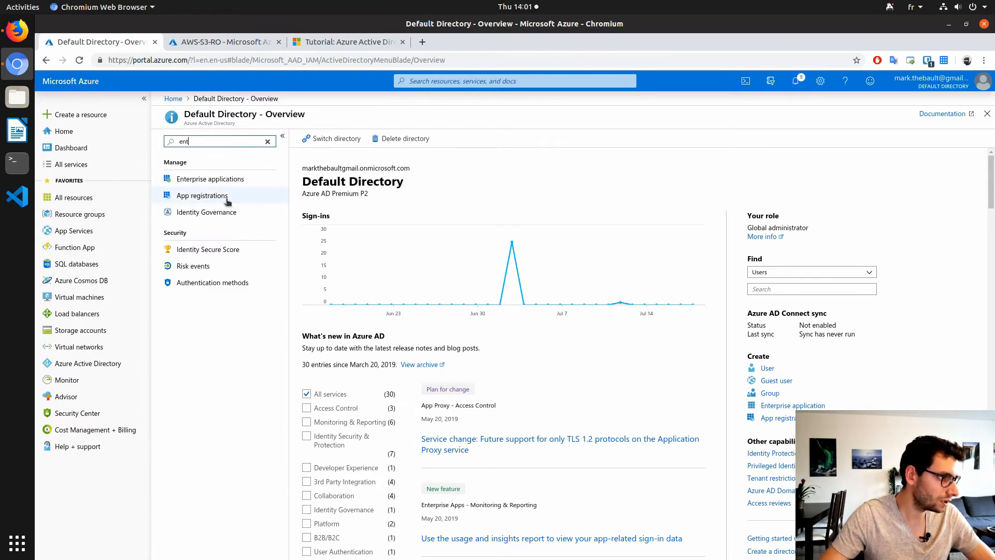
left_click(228, 181)
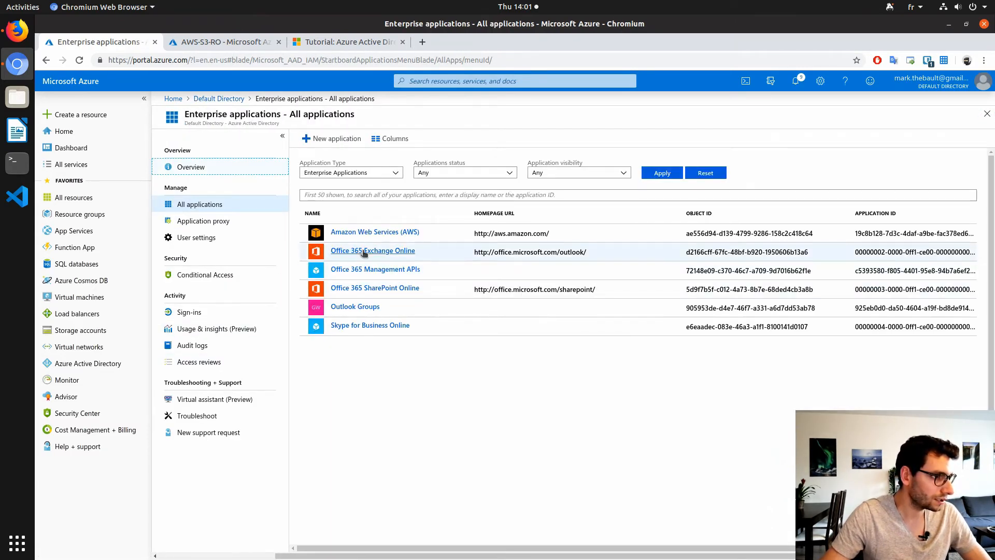
left_click(369, 237)
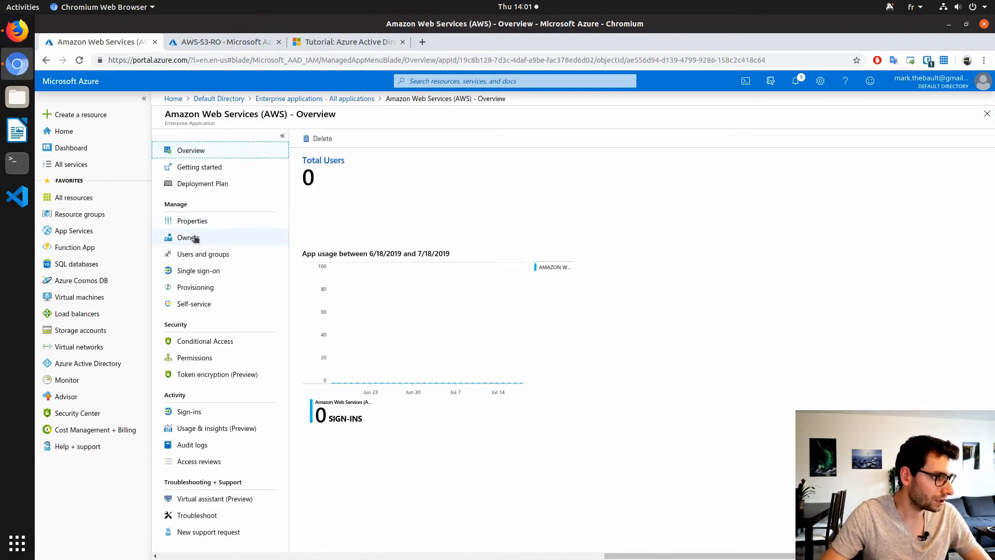
left_click(201, 255)
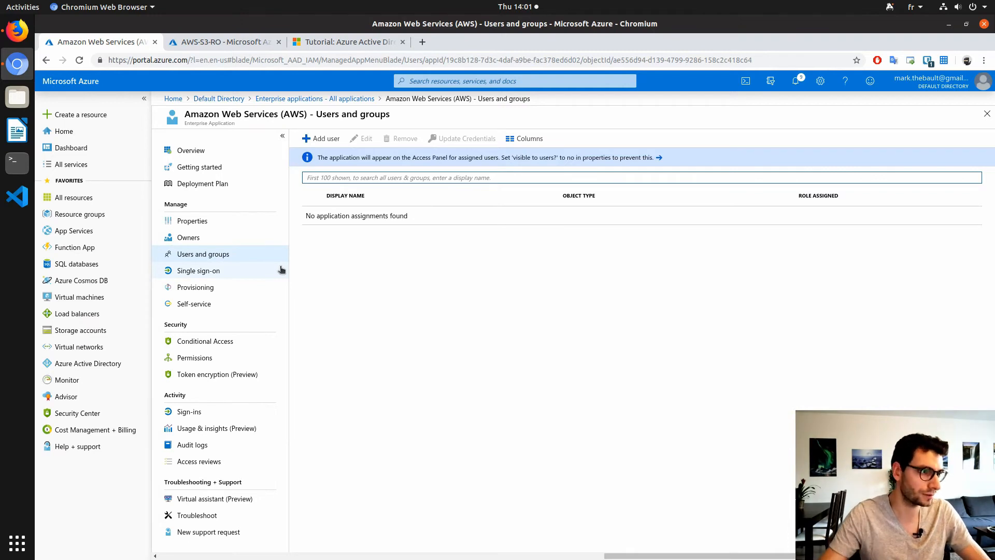
- Add an assignment that gives the personal user account the Admin role in the AWS application
left_click(324, 139)
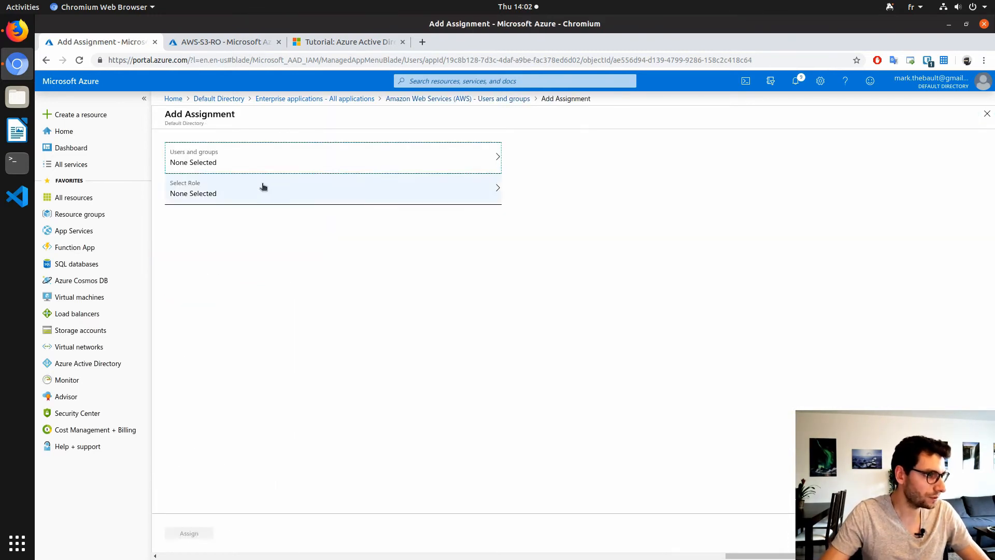
left_click(282, 162)
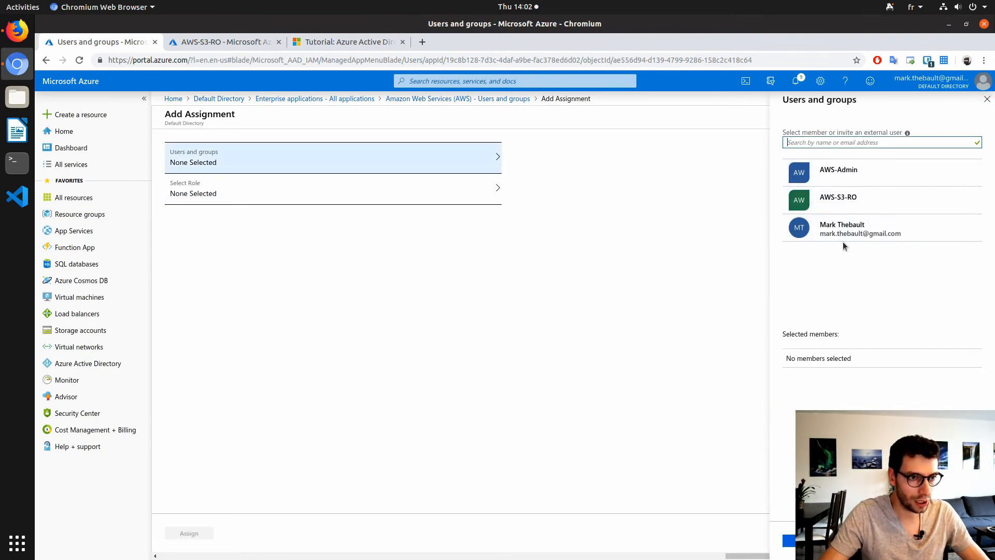
left_click(856, 233)
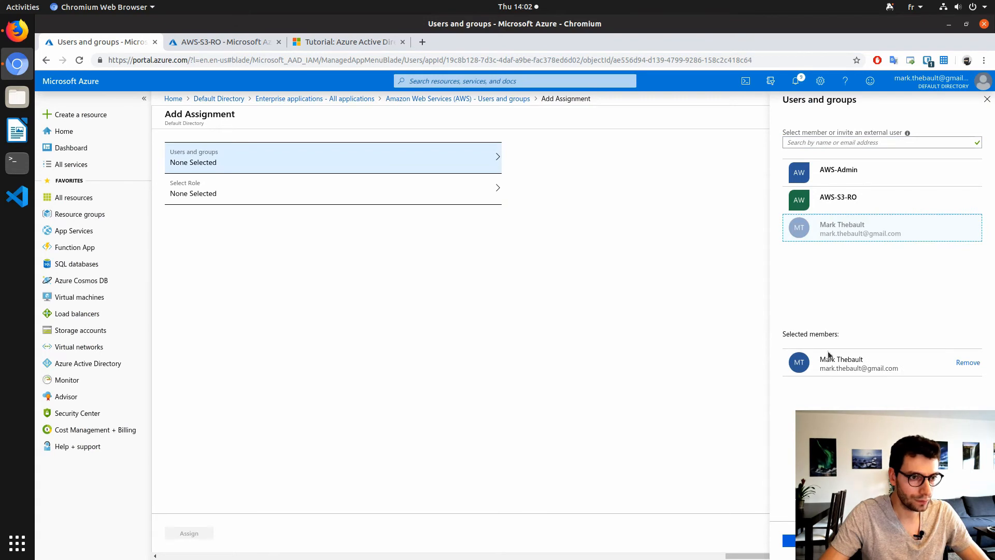
left_click(800, 541)
left_click(271, 198)
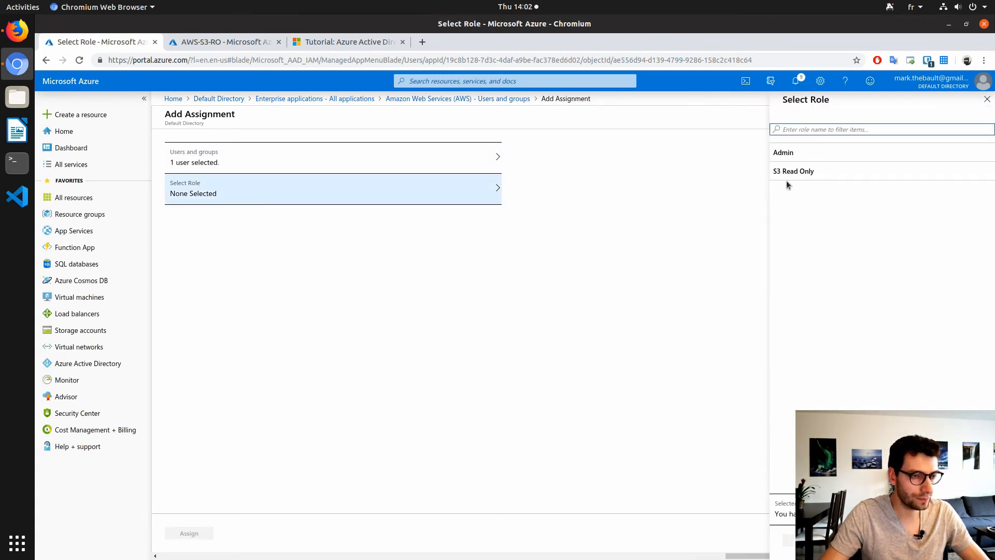
left_click(787, 154)
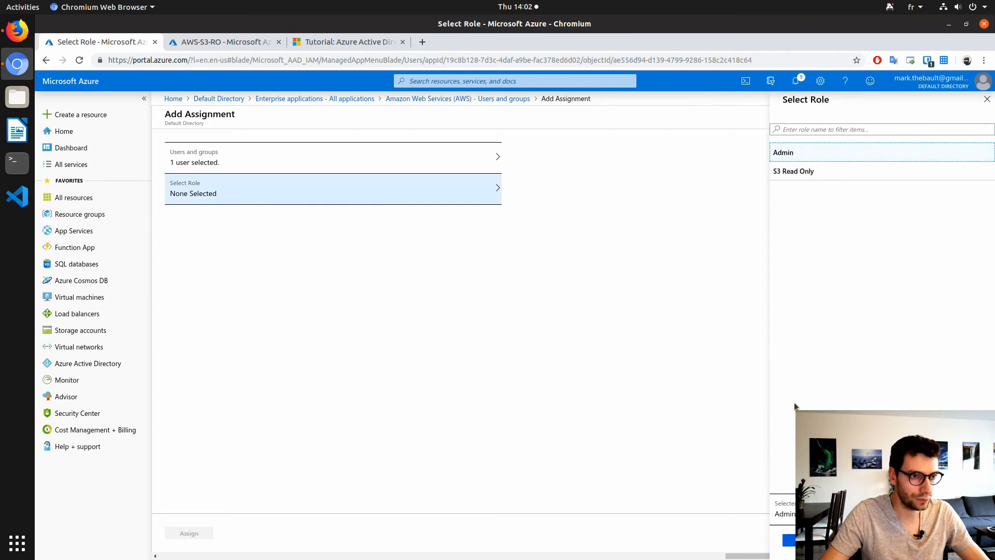
left_click(788, 540)
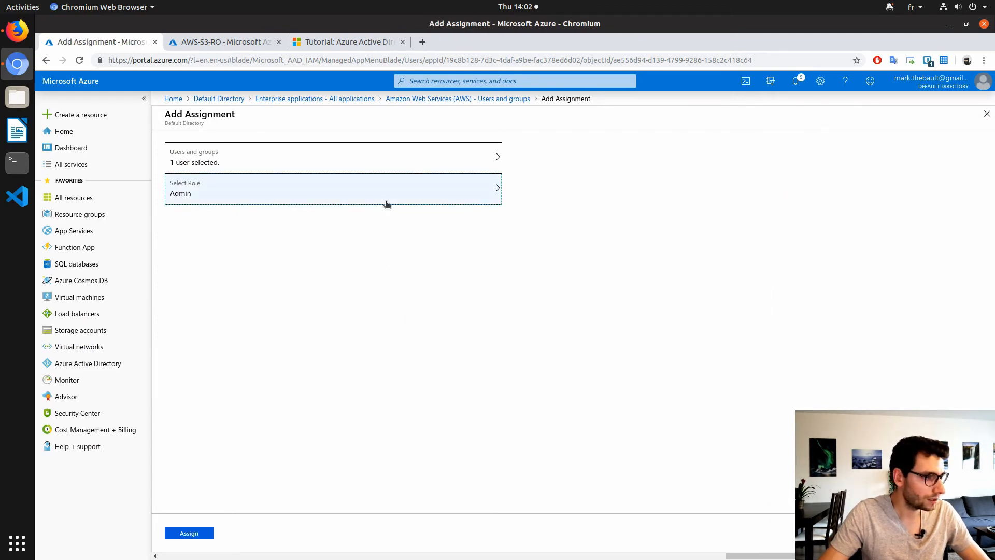
left_click(190, 534)
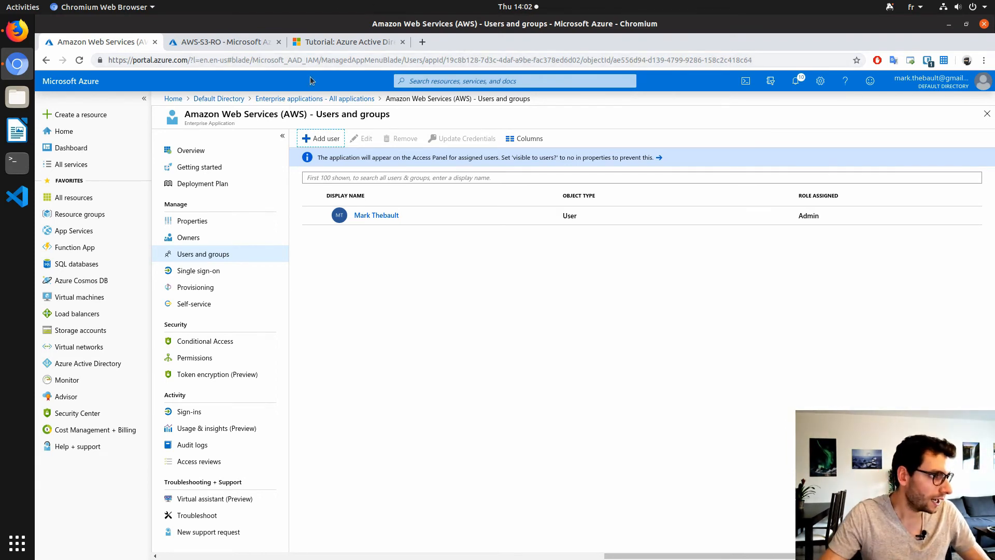
- Copy the User access URL from the AWS application's properties
left_click(202, 222)
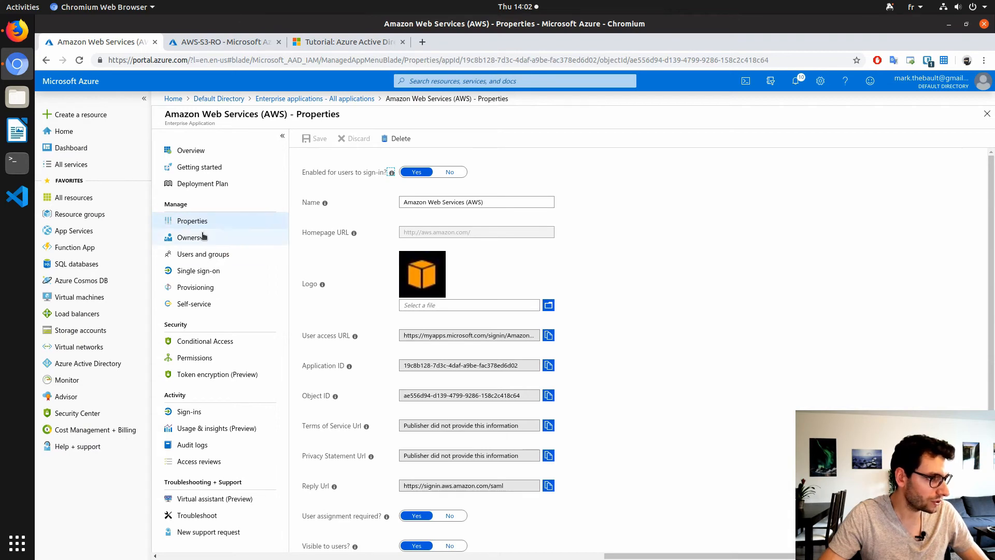
left_click_drag(298, 333, 357, 334)
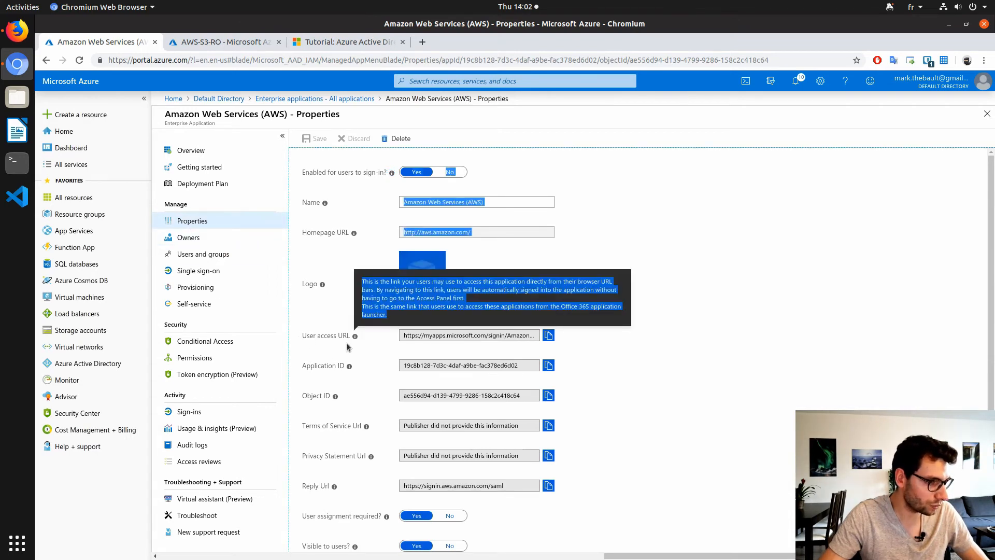
left_click(337, 342)
left_click(548, 335)
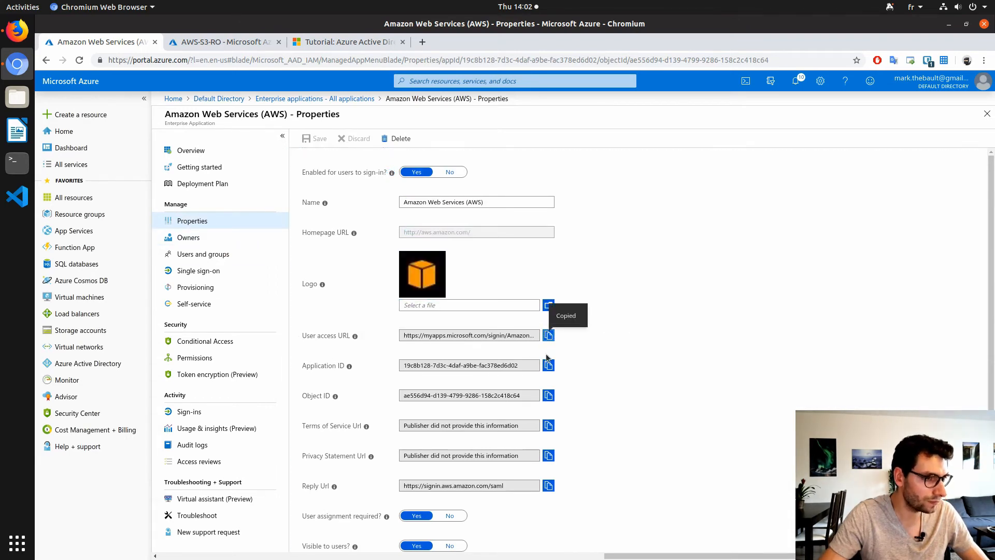
- Load the copied user access URL in a new browser tab and try to sign in to AWS
left_click(422, 41)
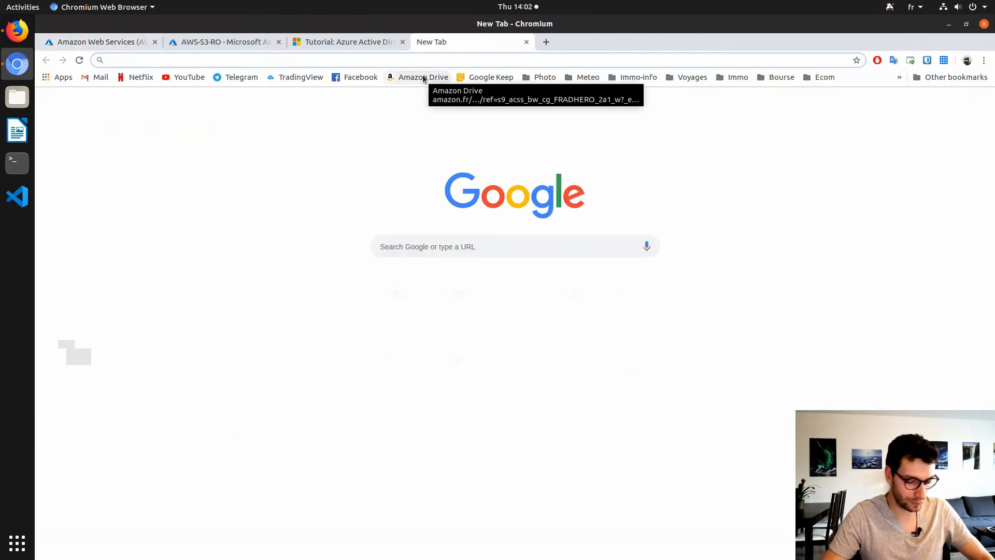
key("ctrl+v")
key("Return")
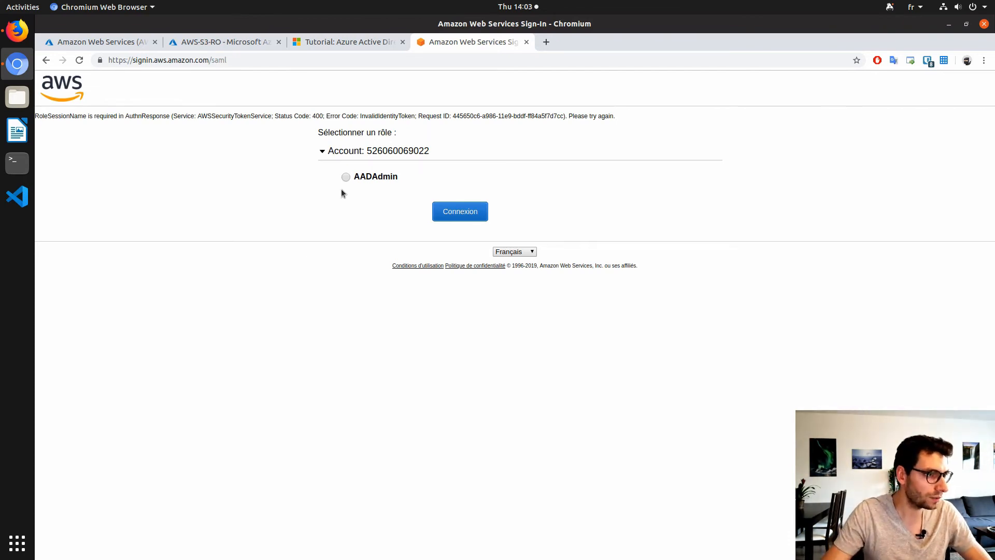
left_click(473, 217)
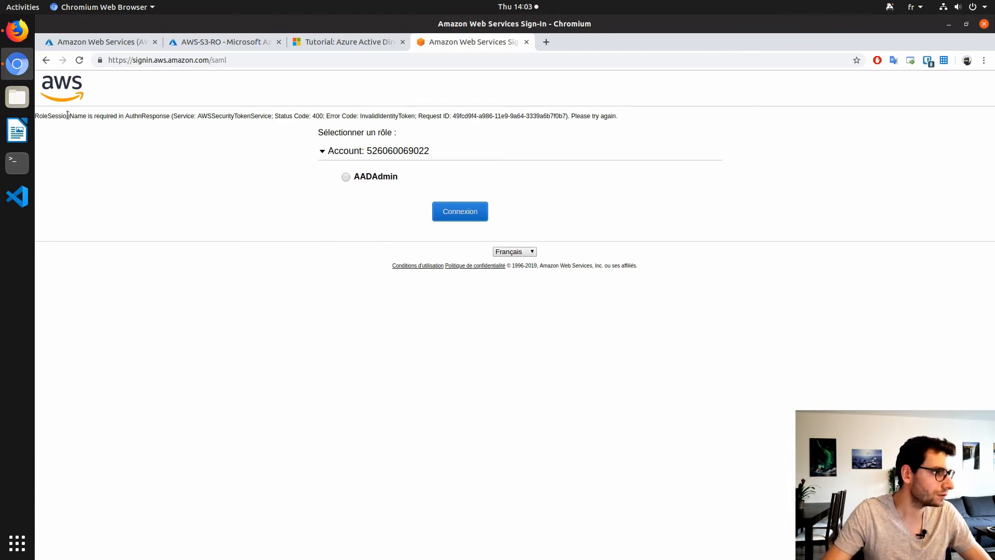
left_click_drag(138, 120, 137, 125)
left_click(192, 179)
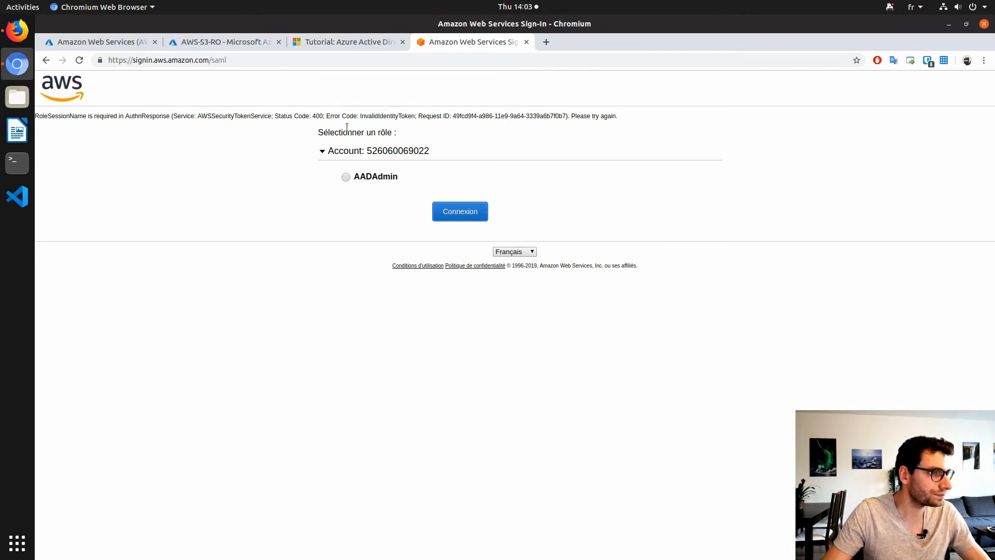
- Open the RoleSessionName claim for editing in the AWS application's SAML user attributes and claims
left_click(124, 42)
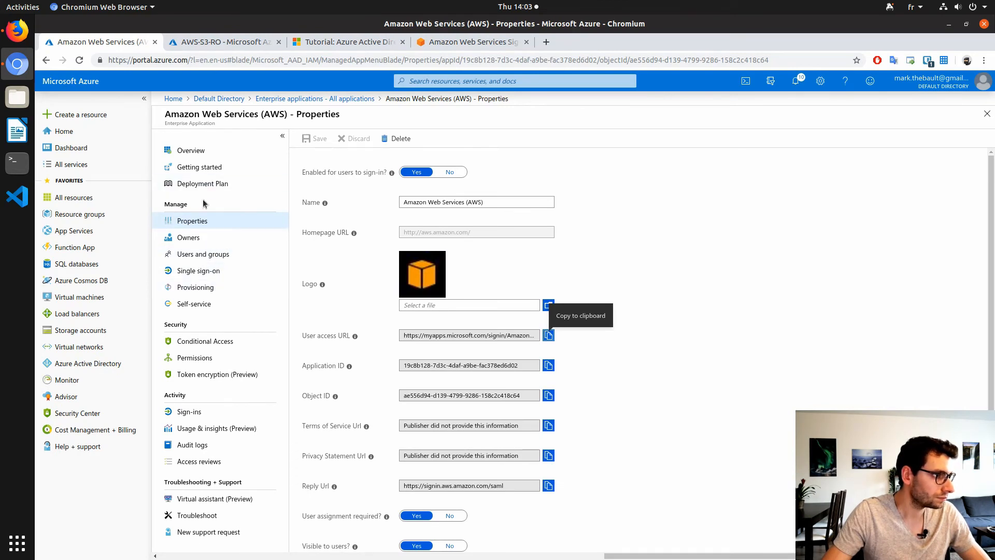
left_click(221, 270)
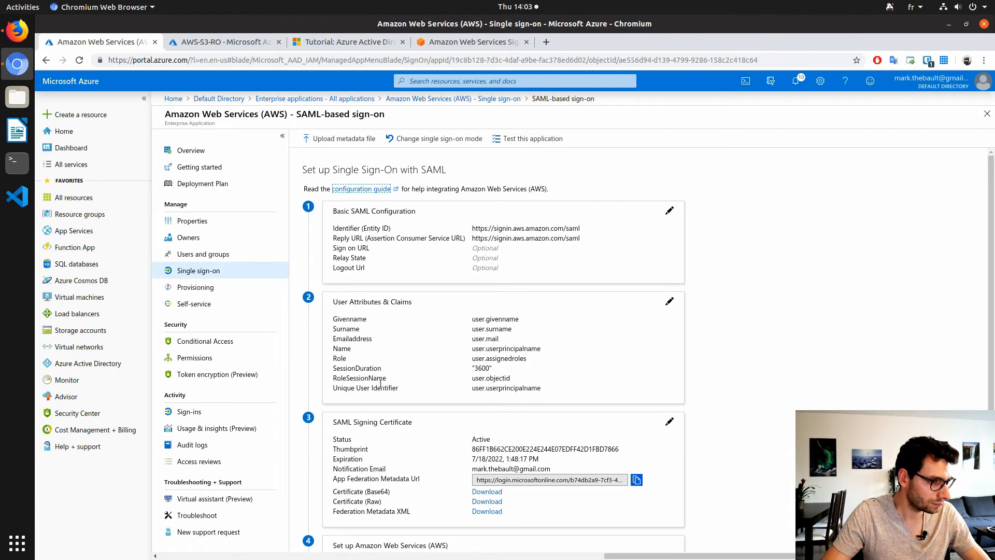
left_click(669, 302)
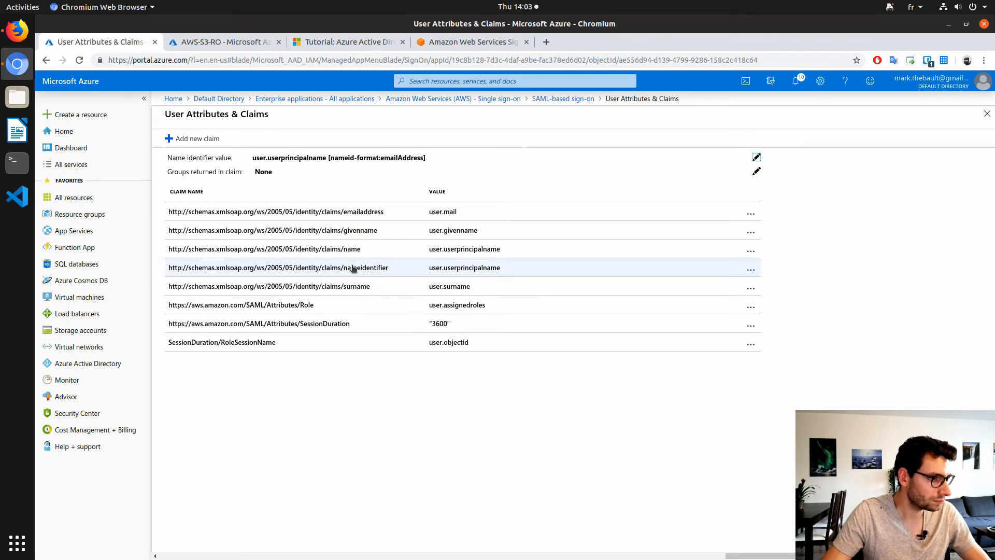
left_click(347, 348)
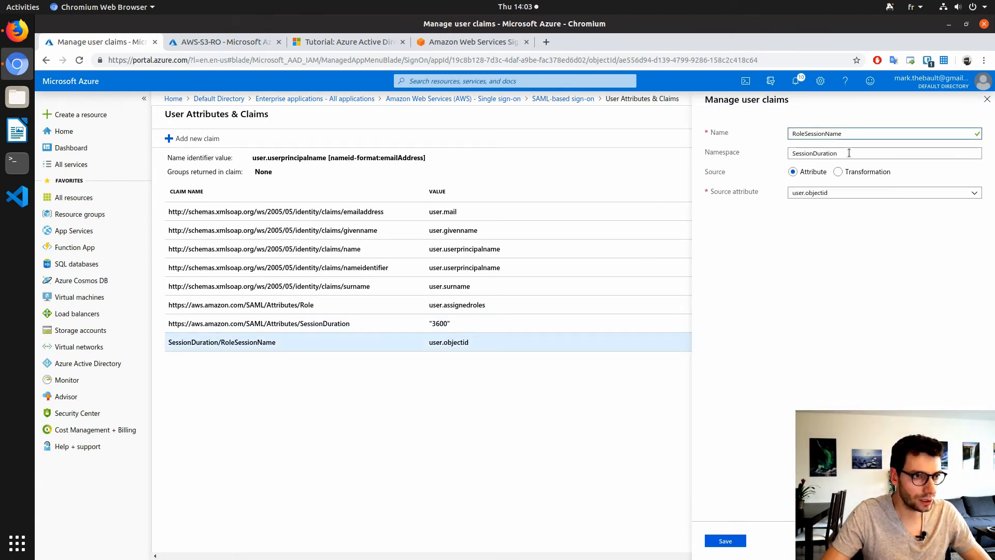
double_click(848, 152)
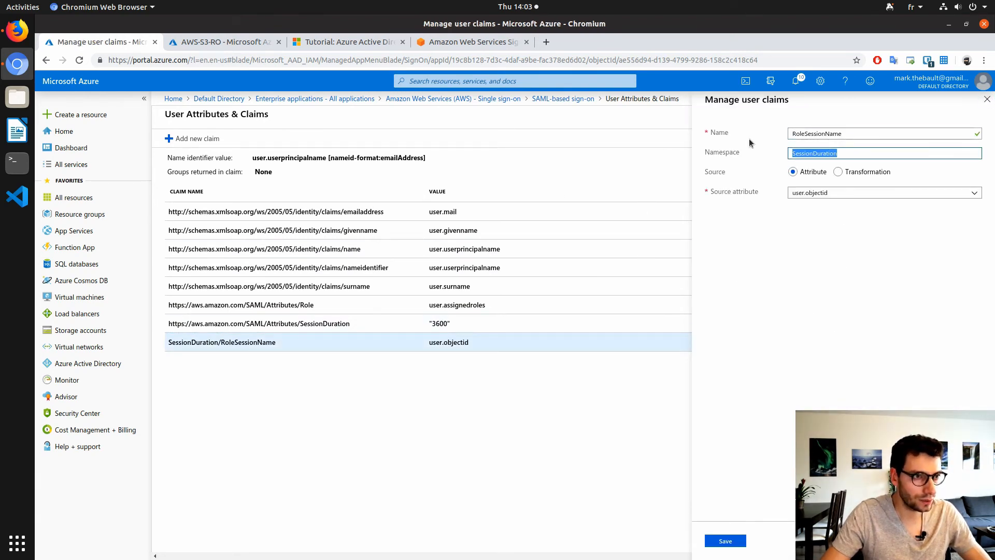
left_click(342, 41)
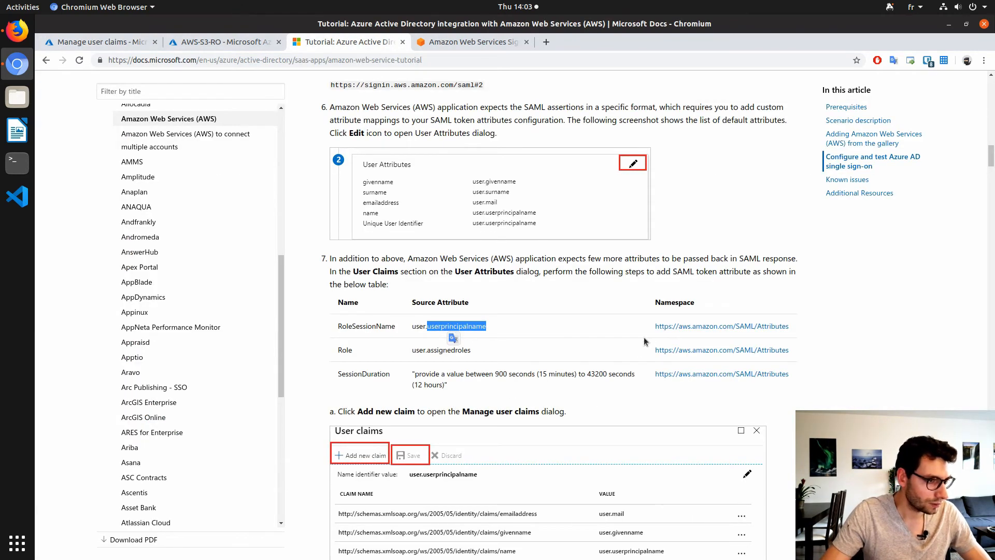
left_click_drag(642, 329, 791, 330)
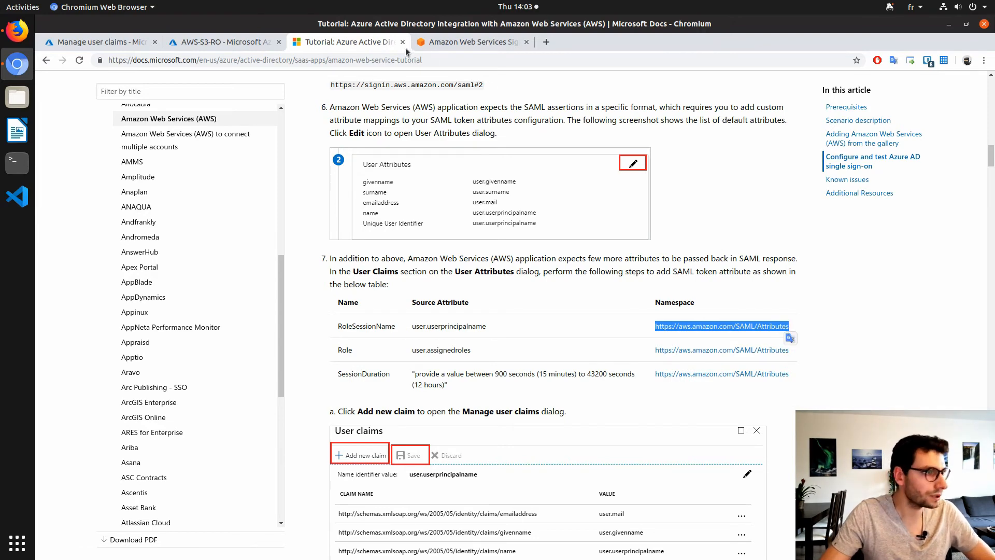
left_click(491, 46)
left_click(195, 43)
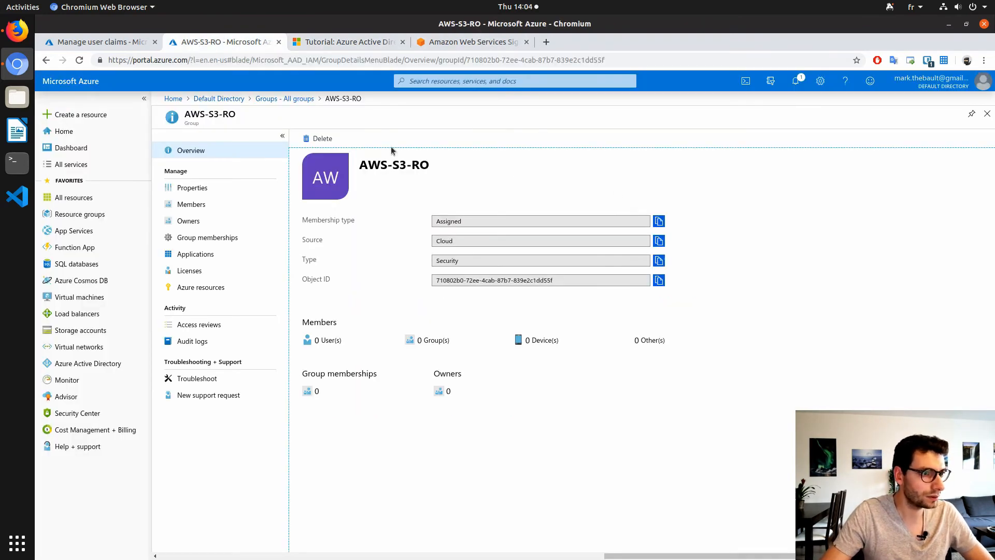
left_click(103, 42)
left_click(844, 156)
key("ctrl+a")
key("ctrl+v")
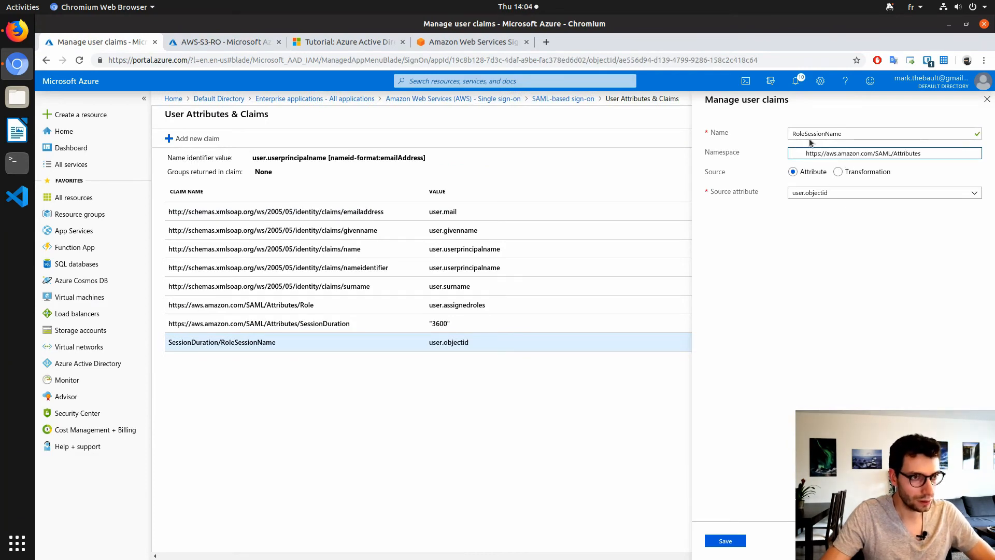
left_click_drag(807, 150, 775, 153)
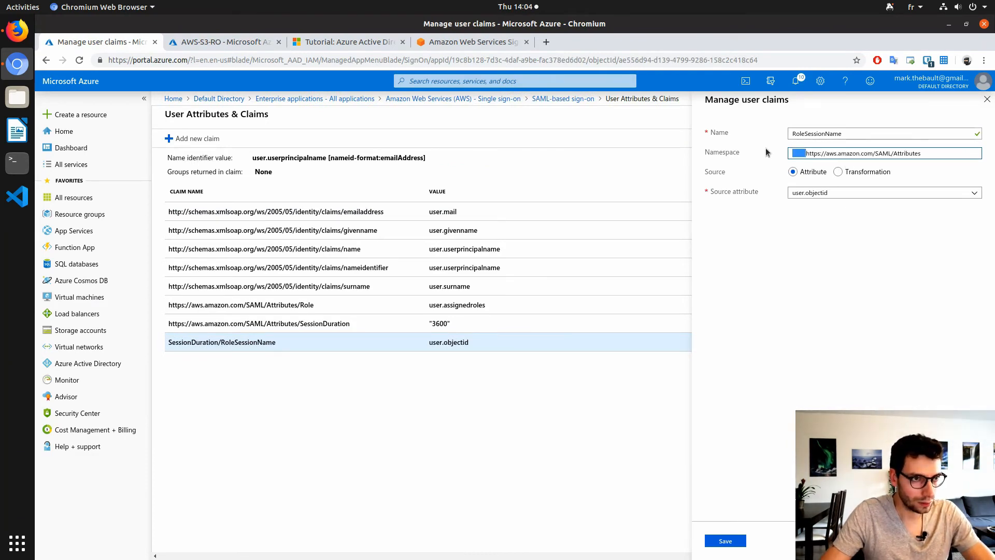
key("BackSpace")
left_click(724, 540)
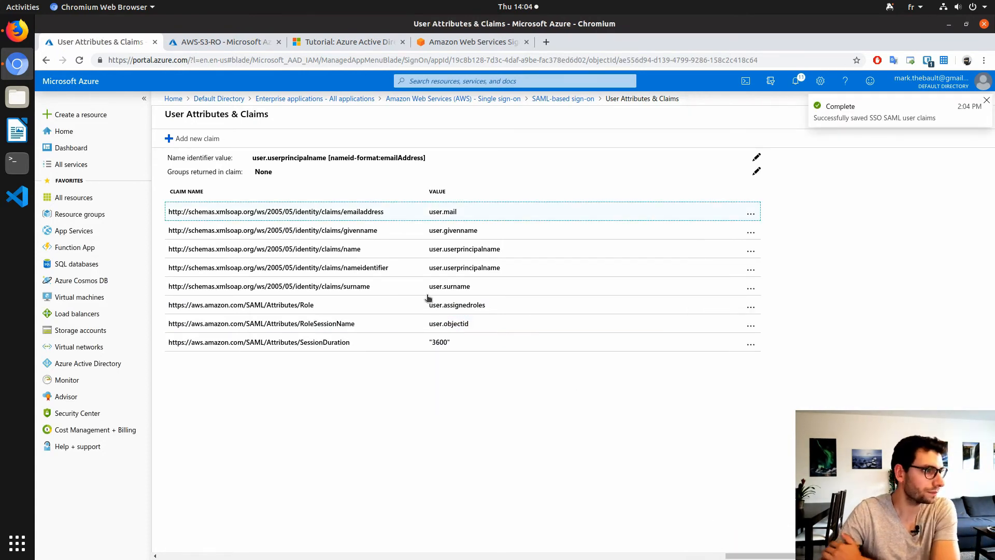
- Open the AWS enterprise application's properties, close the old AWS sign-in page, and copy the user access URL
left_click(469, 105)
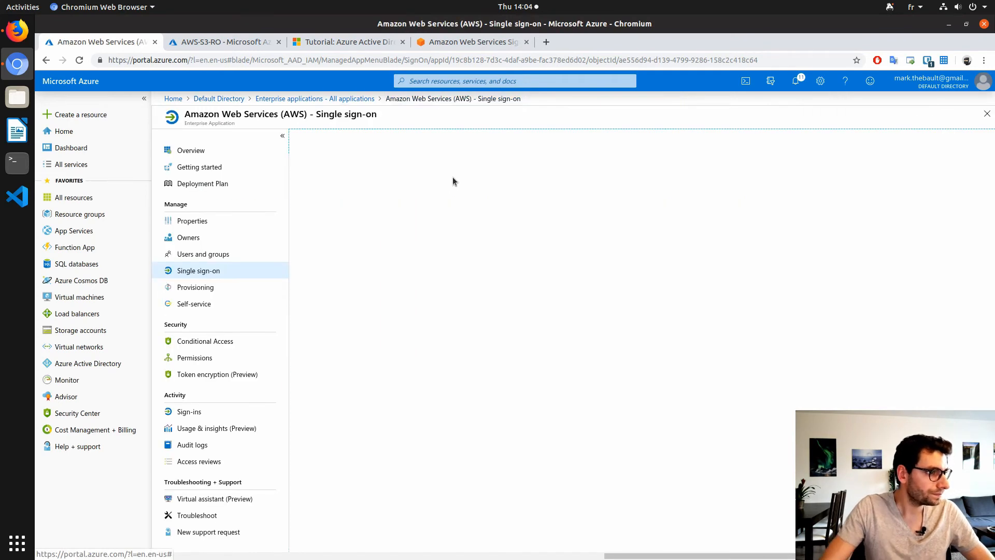
left_click(224, 224)
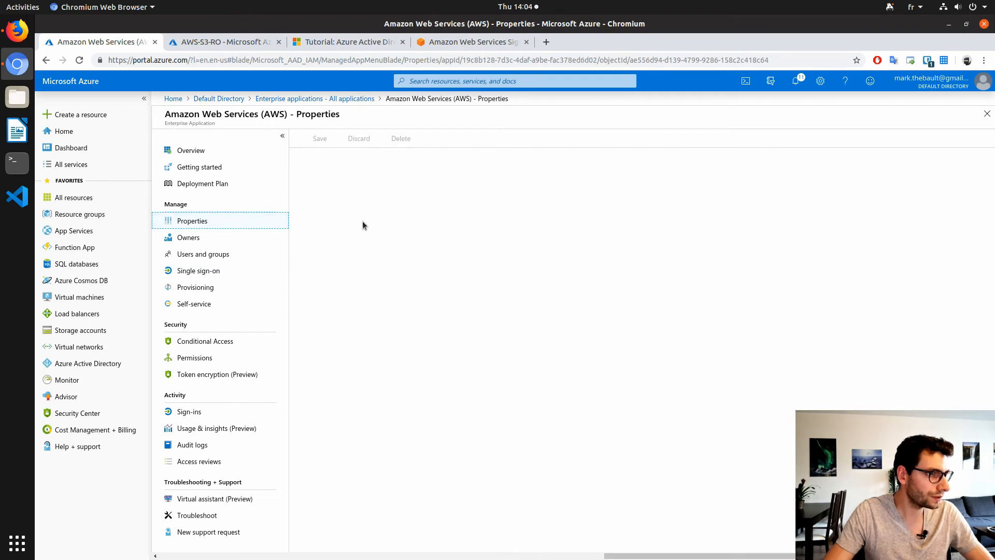
middle_click(490, 40)
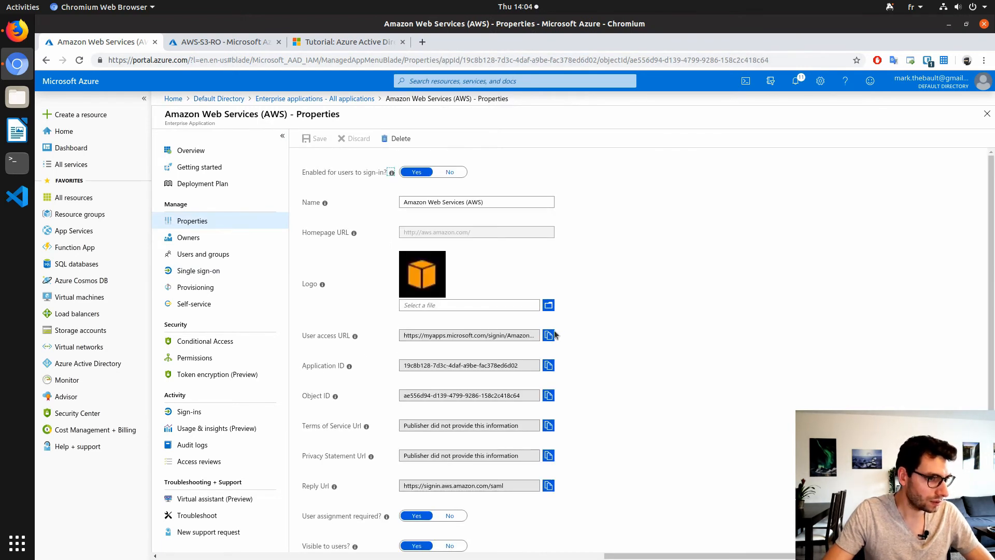
left_click(549, 335)
- Load the copied user access URL in a new browser tab to sign in to the AWS console
left_click(422, 41)
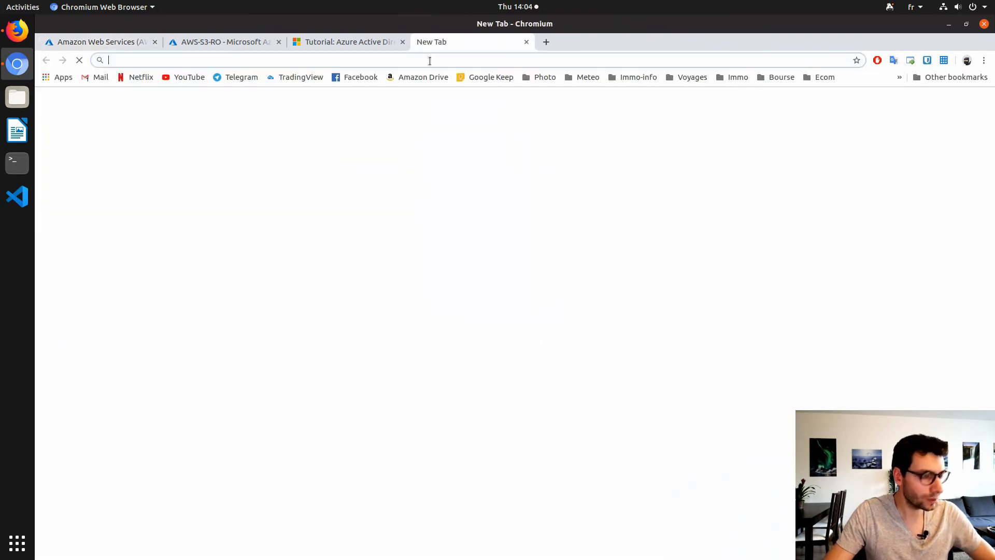
key("ctrl+v")
key("Return")
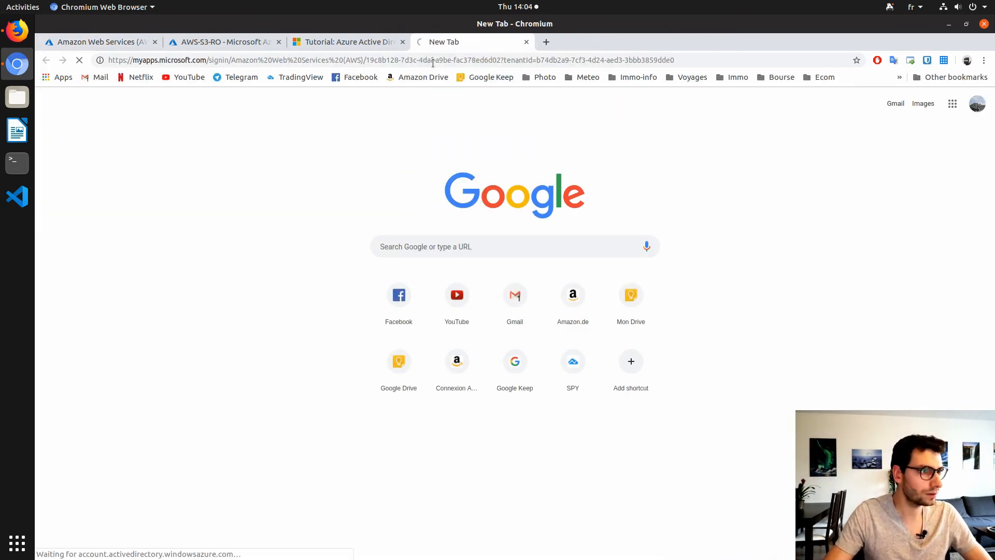
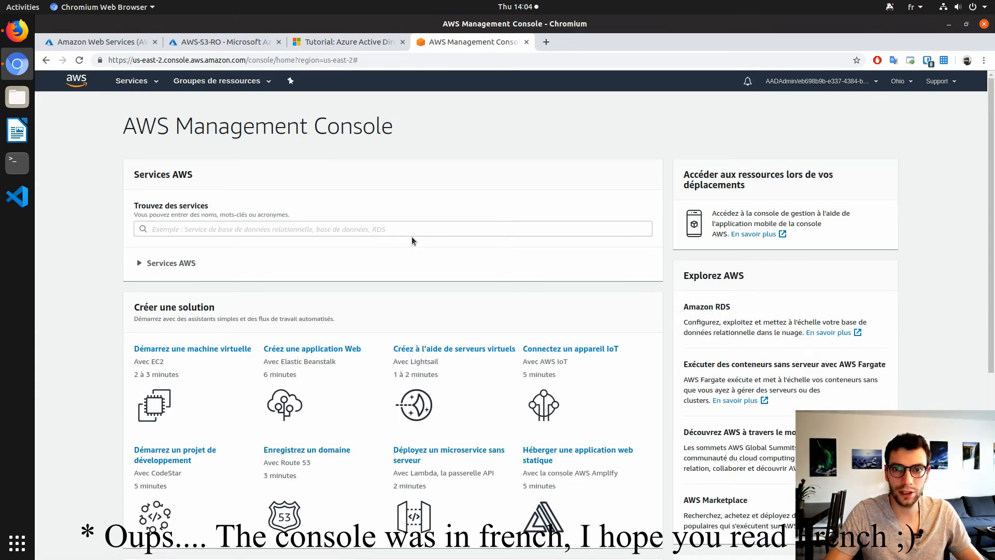
- Examine the federated login's role and session name in the AWS console's account details
left_click(780, 85)
double_click(725, 118)
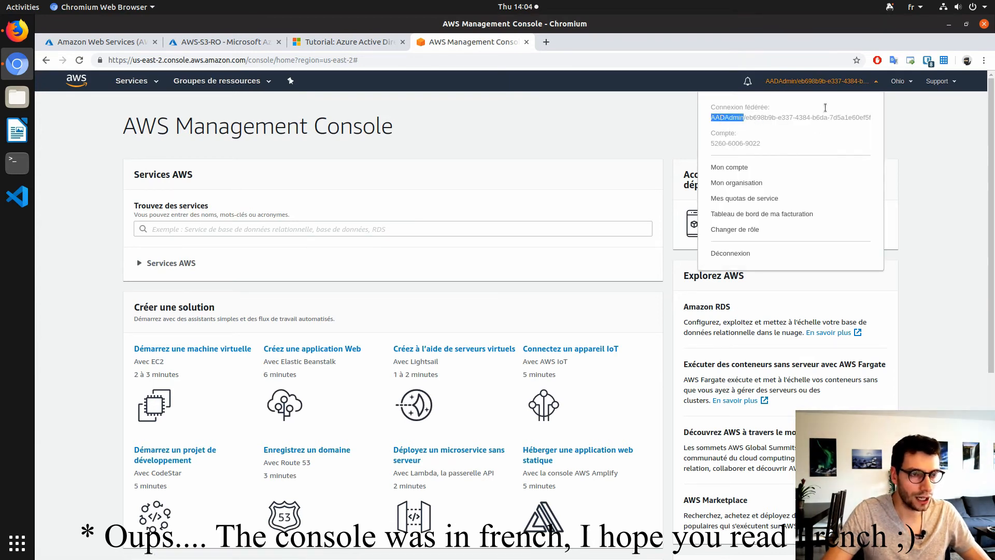
double_click(842, 118)
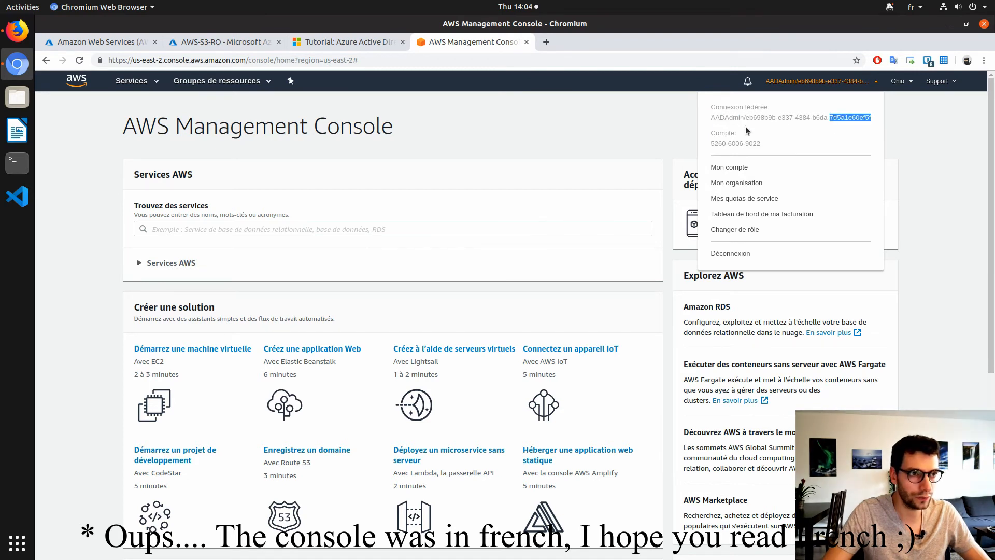
left_click_drag(745, 117, 760, 229)
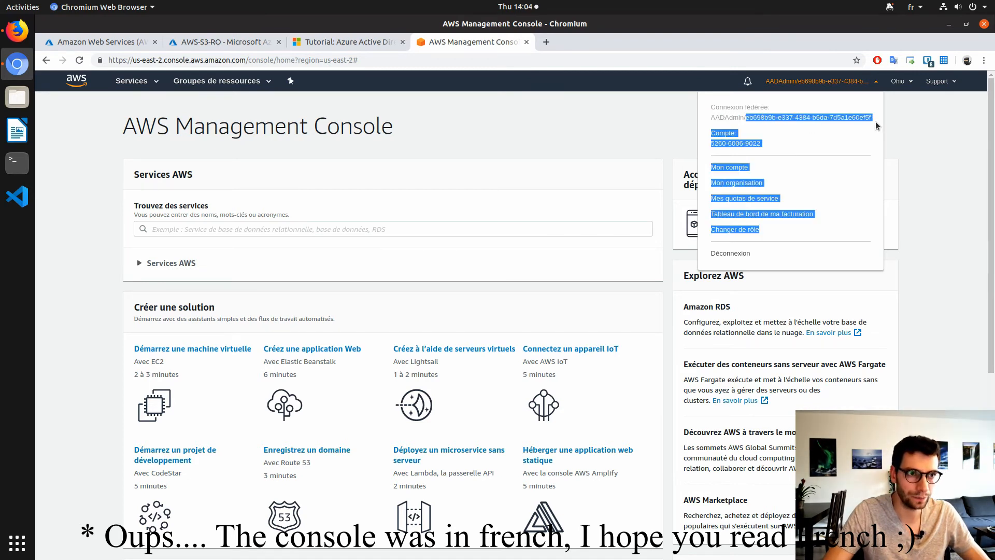
left_click_drag(871, 125, 872, 119)
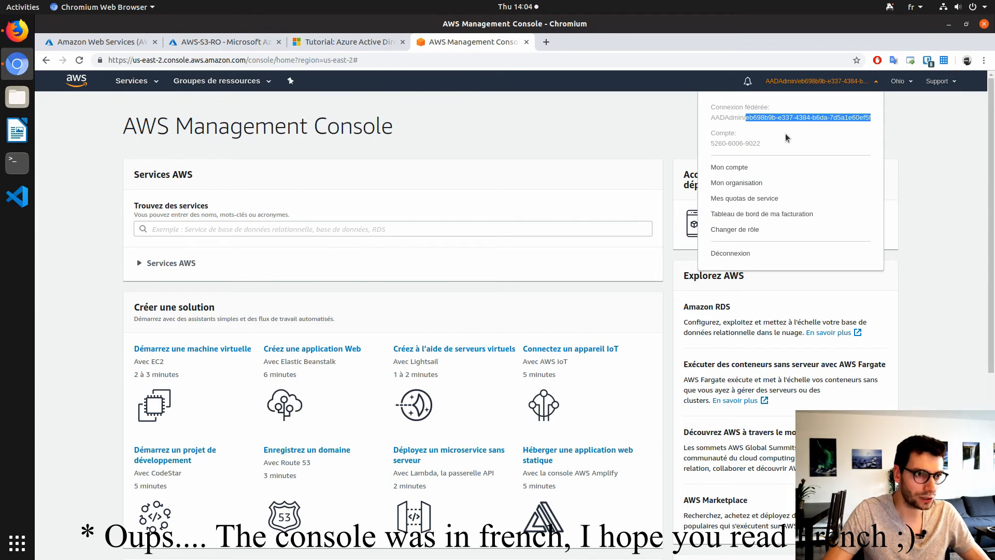
triple_click(776, 118)
left_click(805, 122)
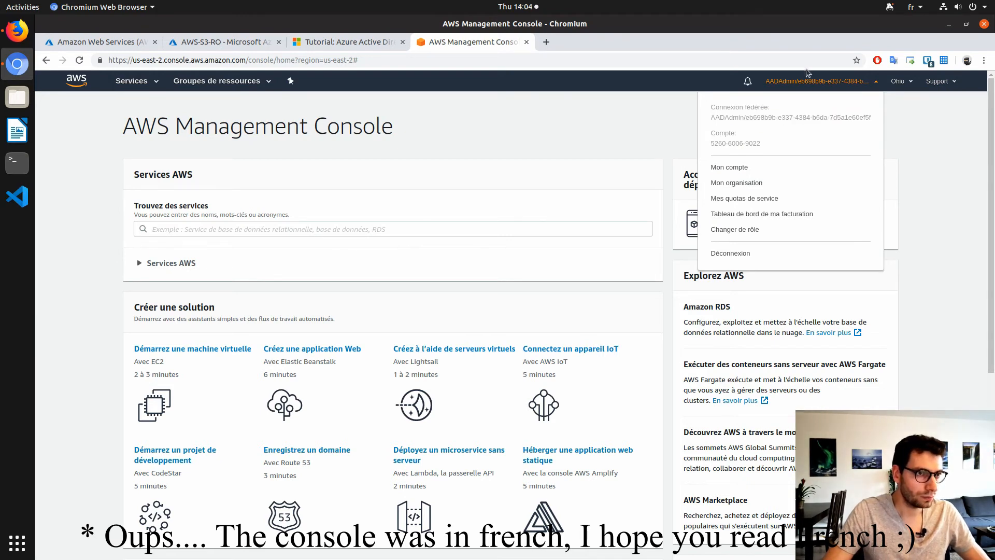
left_click(808, 84)
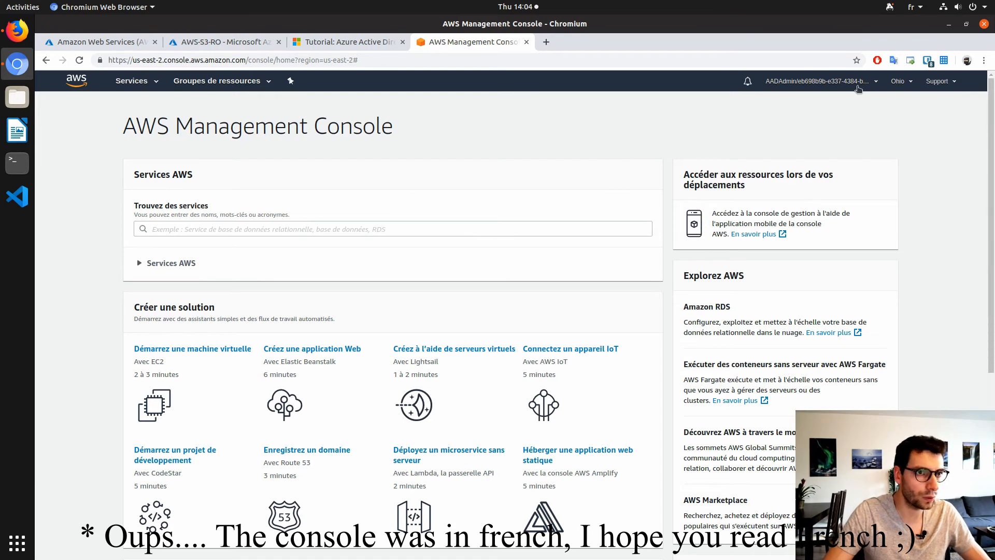
- Search for the IAM service in the AWS console and open its list of groups
left_click(361, 224)
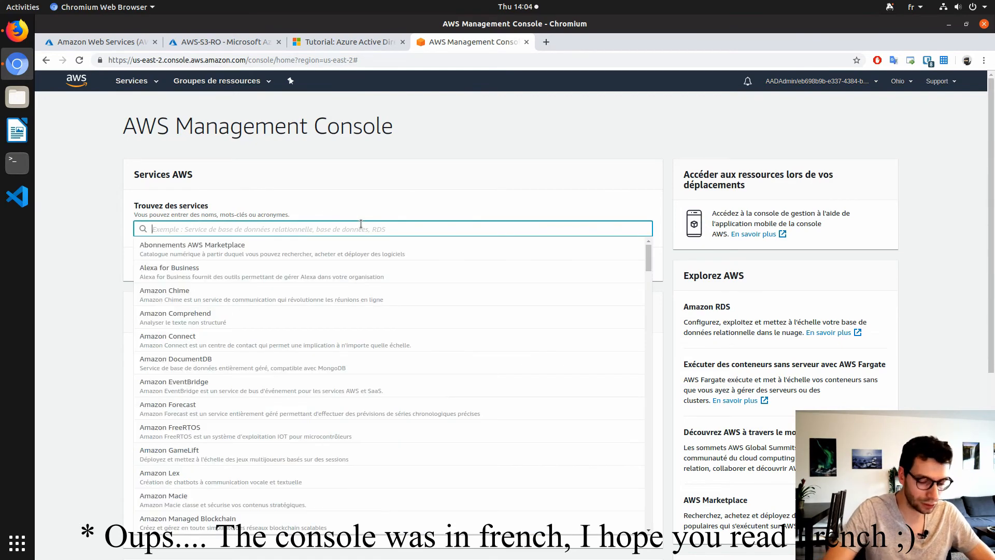
type("IAM")
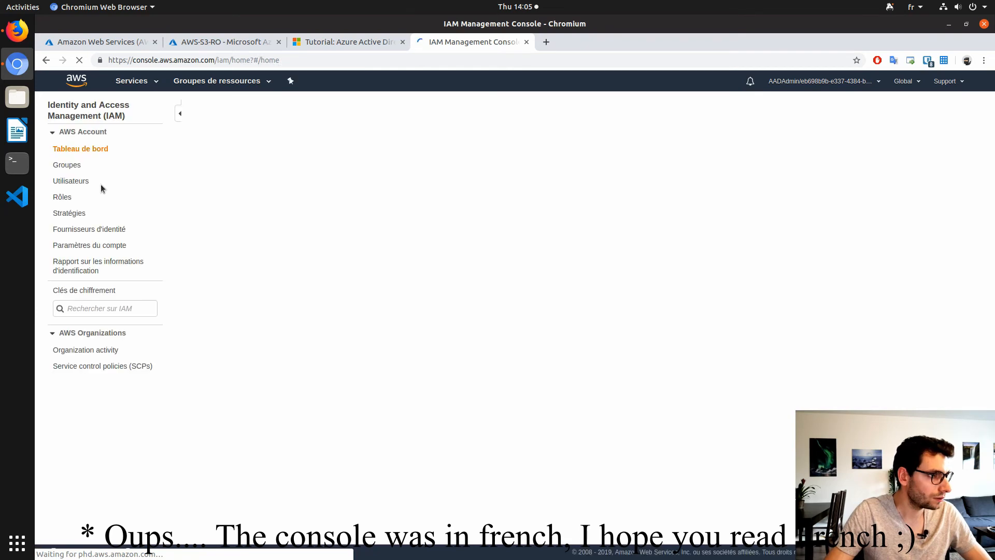
left_click(67, 165)
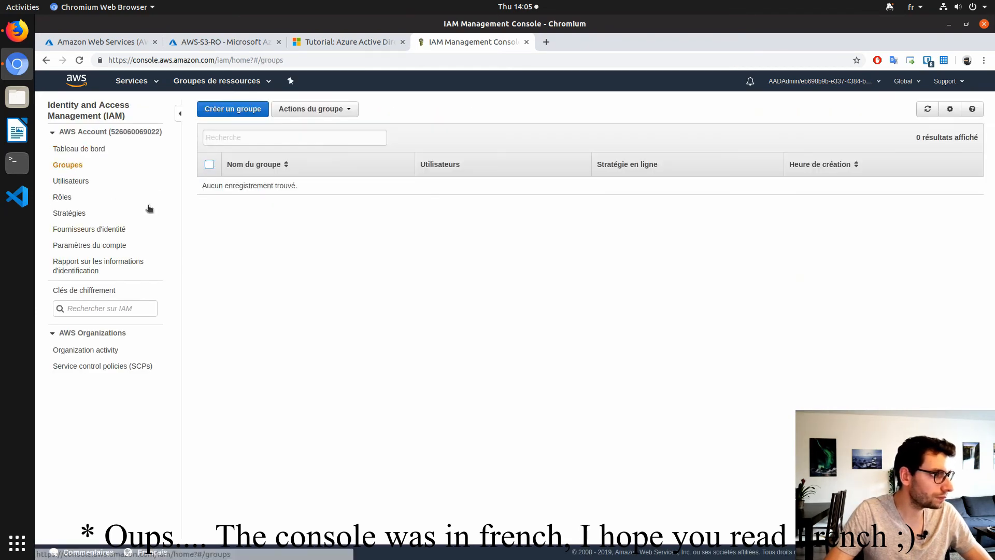
- Create an IAM group named test without attaching any policy
left_click(240, 110)
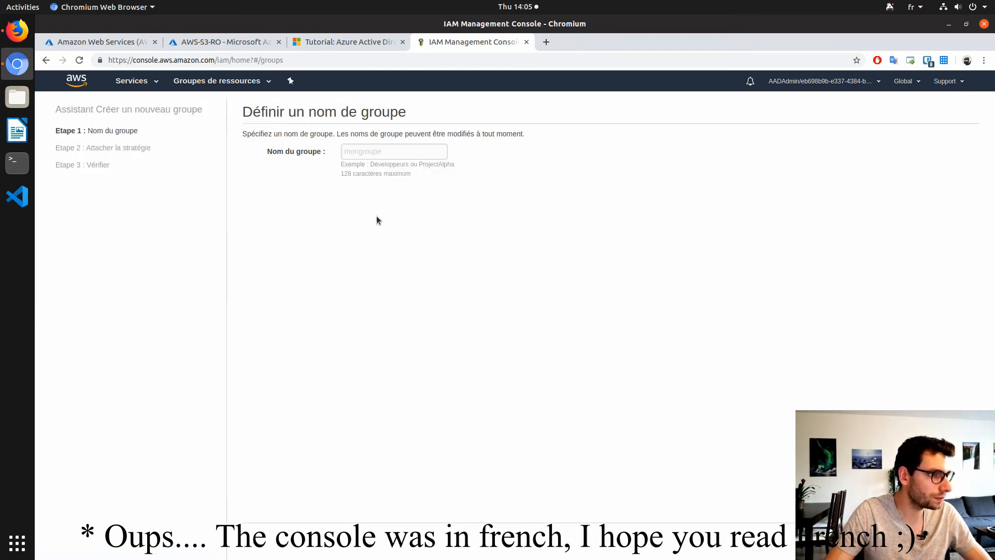
left_click(382, 154)
type("aws")
key("Return")
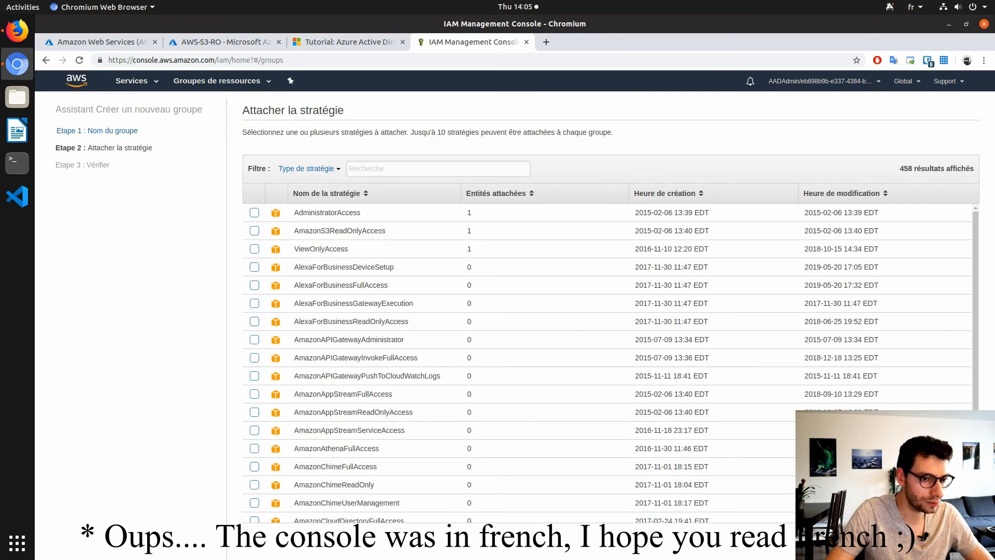
left_click(951, 537)
left_click(947, 539)
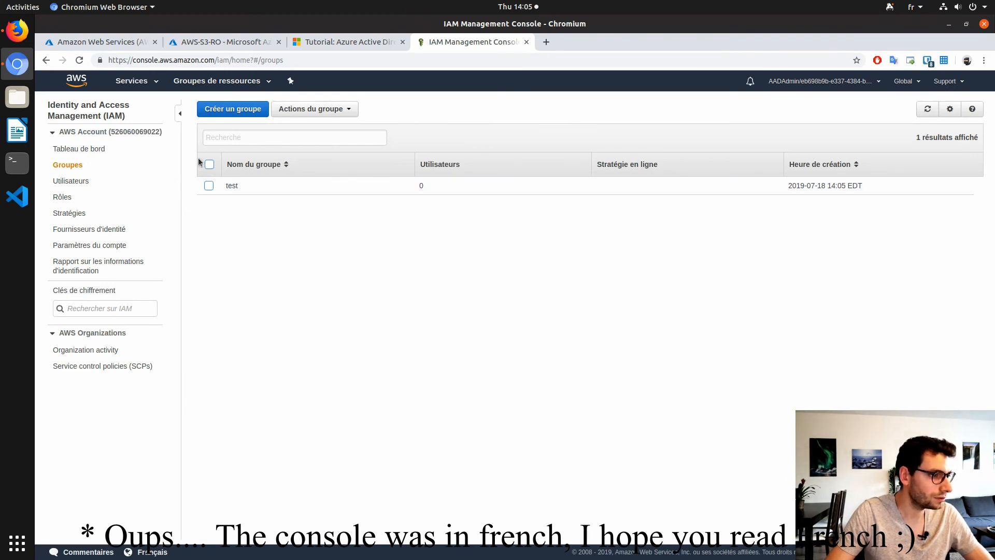
- Switch the AWS console's display language to English (US)
left_click(153, 552)
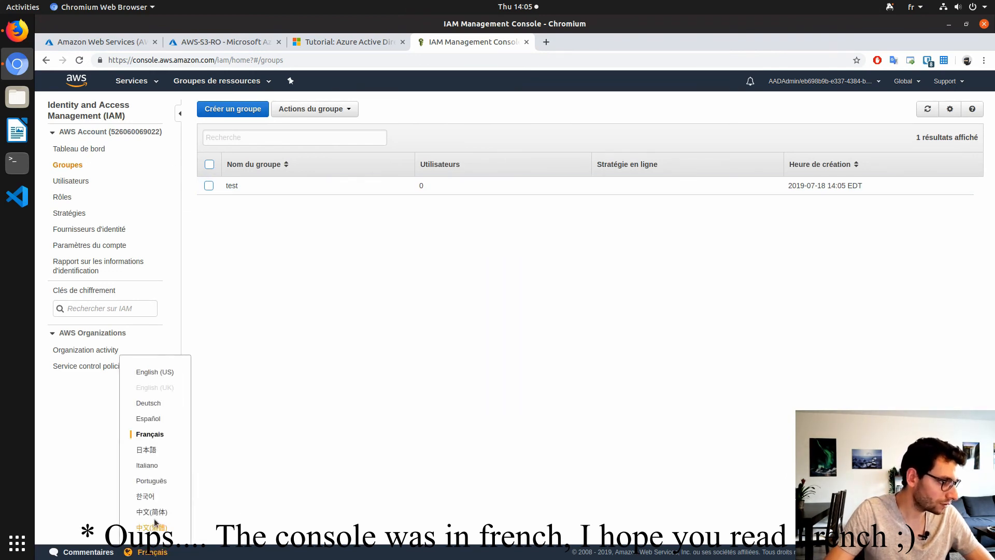
left_click(167, 374)
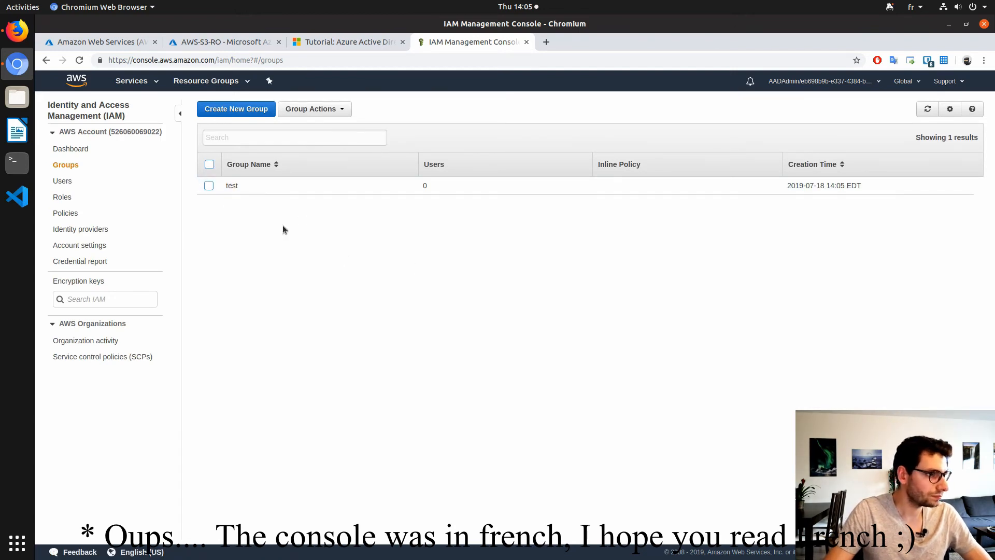
- Delete the IAM group named test
left_click(210, 185)
left_click(310, 109)
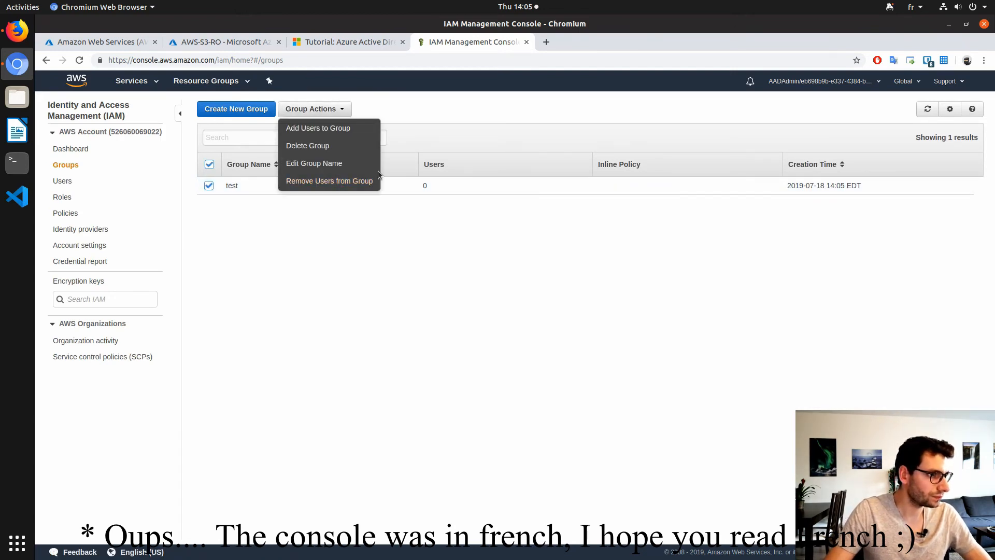
left_click(339, 147)
left_click(659, 354)
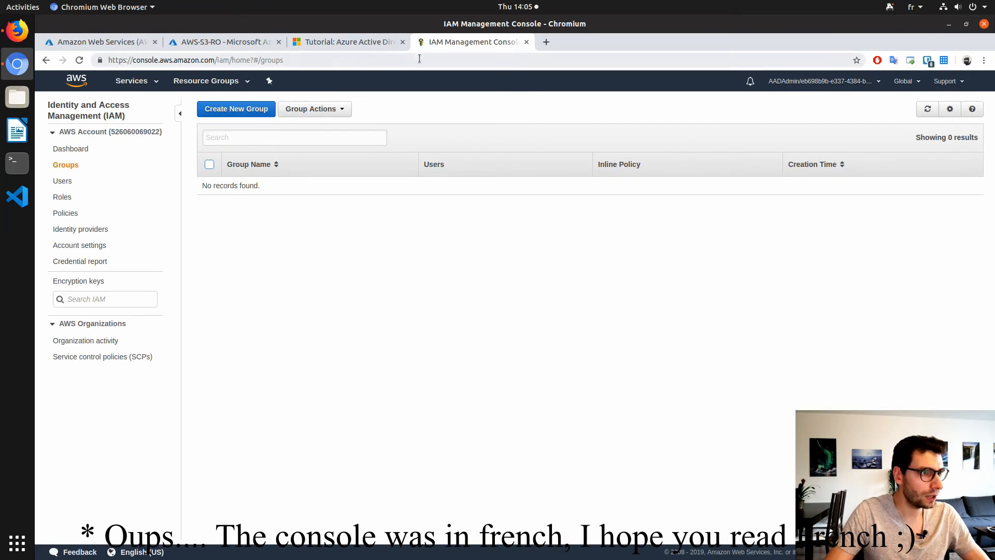
- Sign out of the AWS console and return to the AWS enterprise application in the Azure portal
left_click(800, 89)
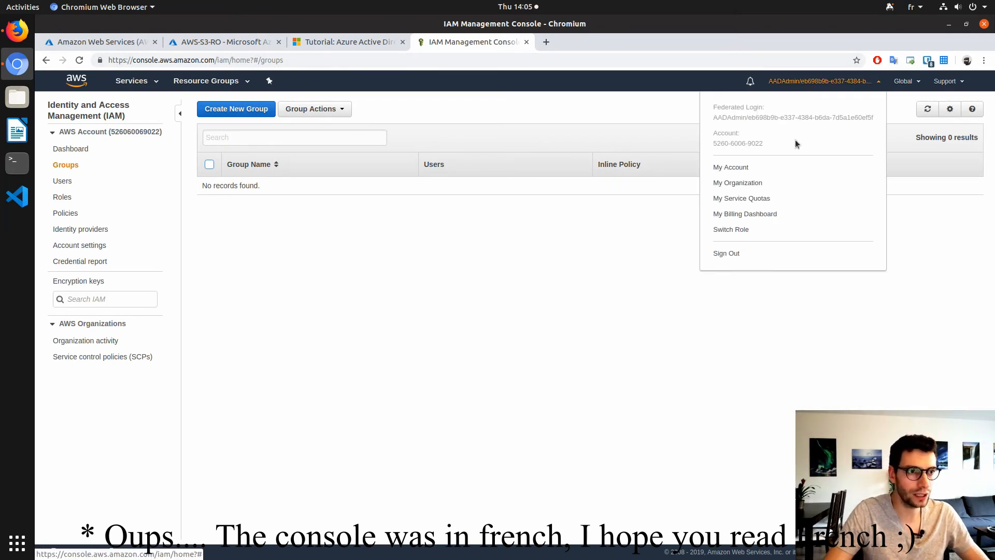
left_click(728, 254)
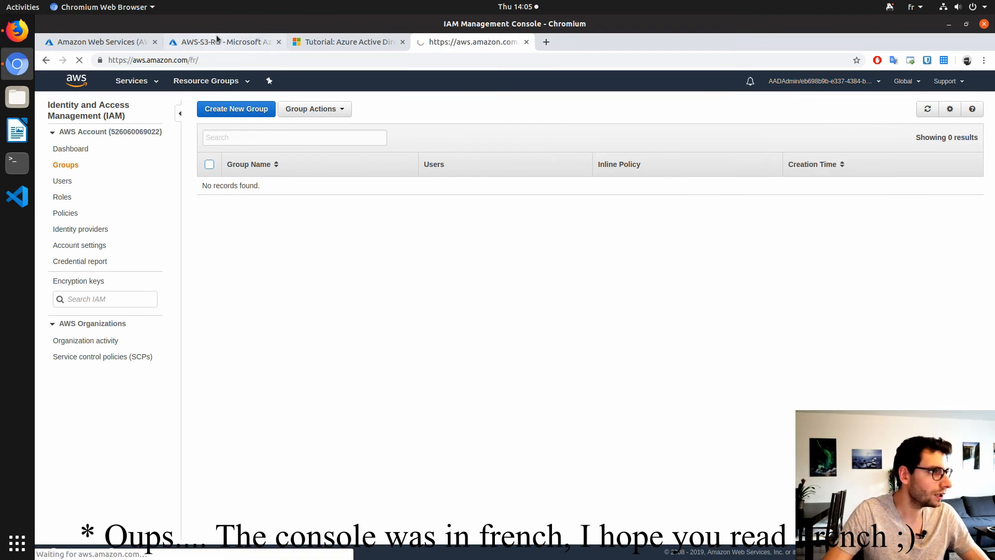
left_click(123, 47)
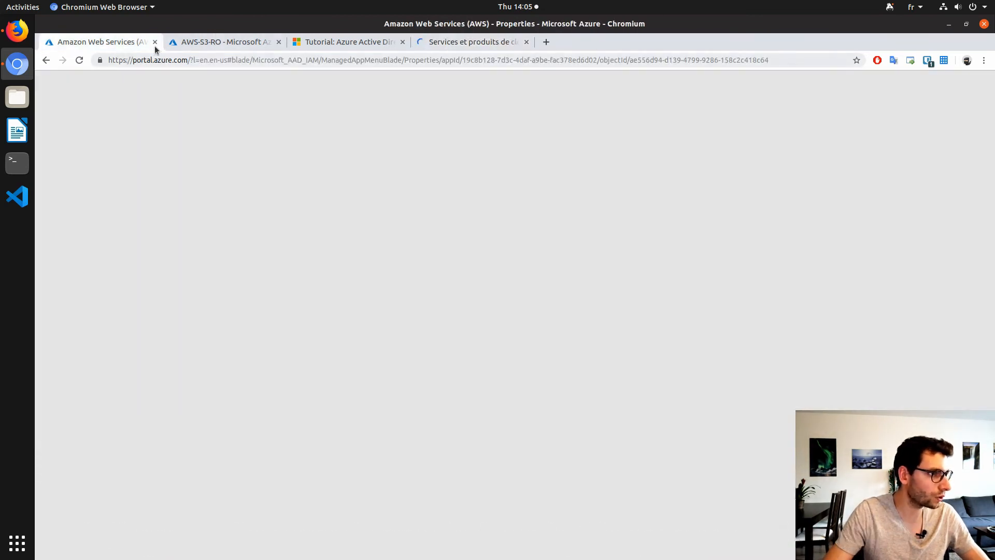
left_click(210, 43)
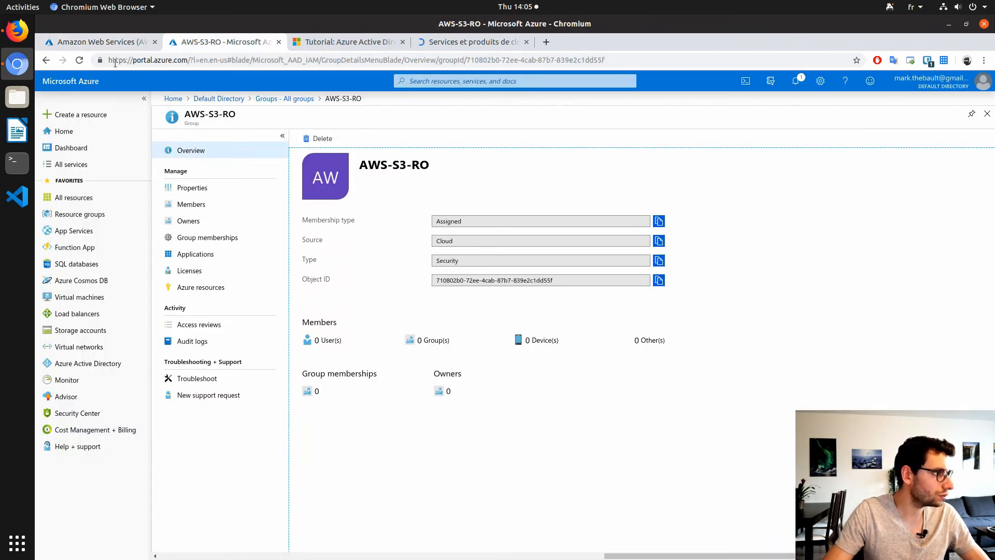
left_click(134, 42)
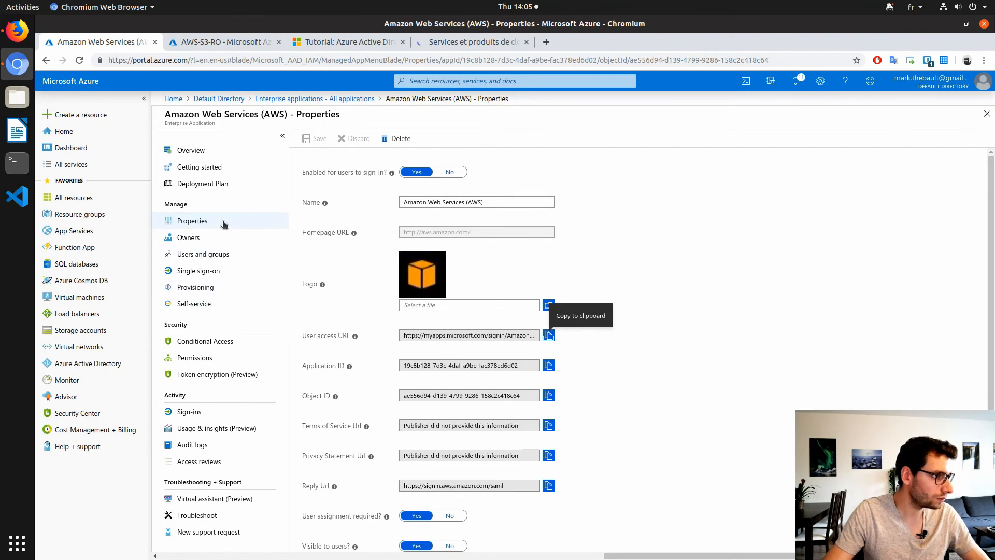
- Start a new user assignment for the AWS enterprise application and set its role to S3 Read Only
left_click(207, 254)
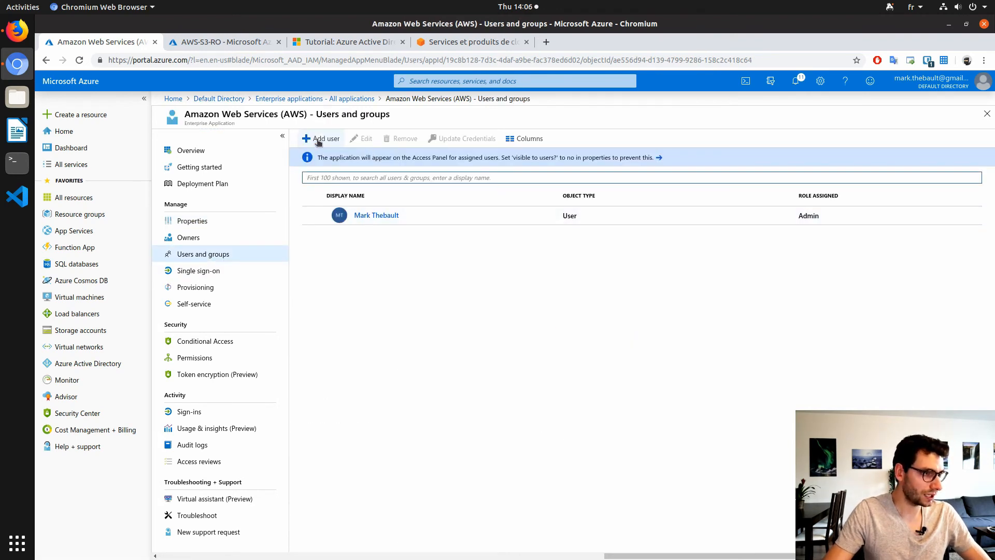
left_click(318, 139)
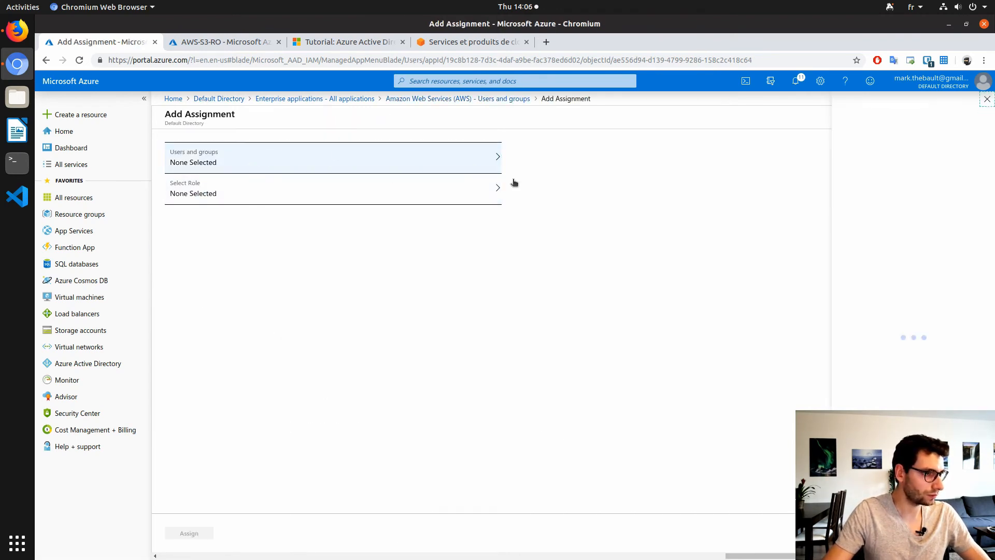
left_click(386, 165)
left_click(887, 237)
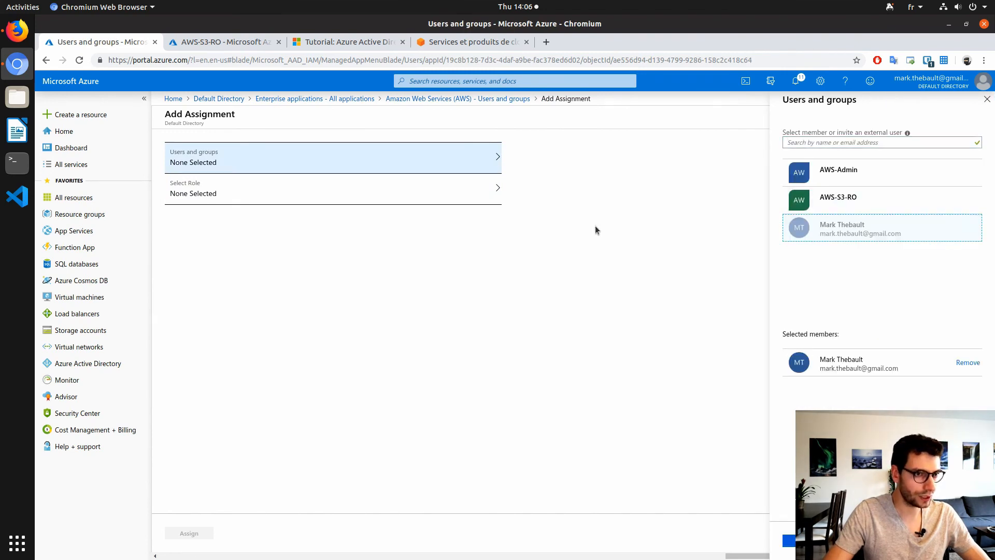
left_click(462, 193)
left_click(799, 178)
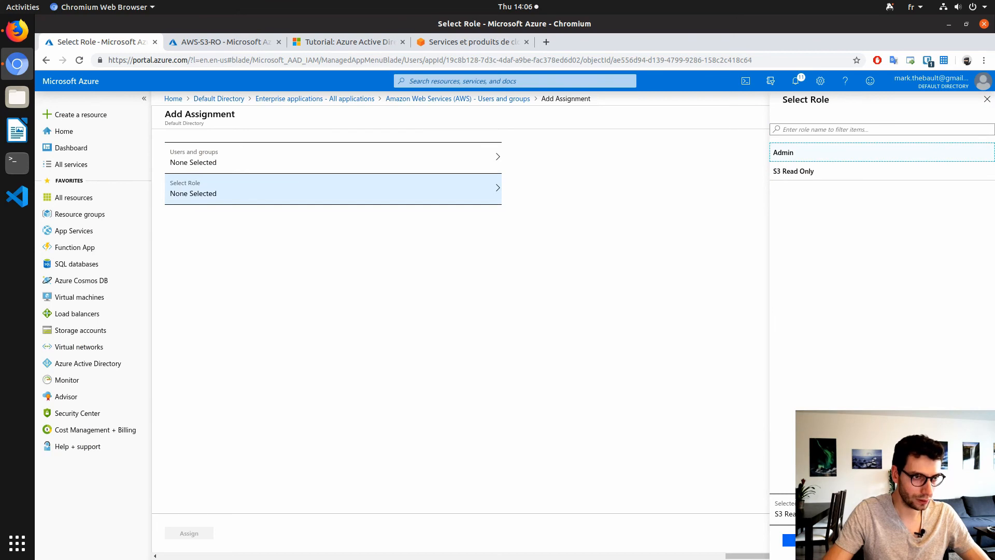
left_click(814, 176)
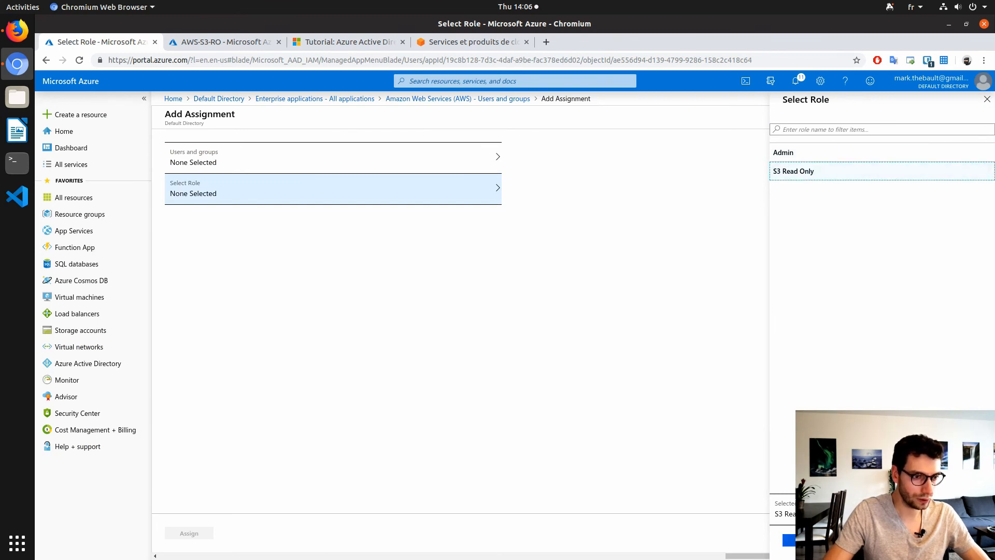
left_click(788, 540)
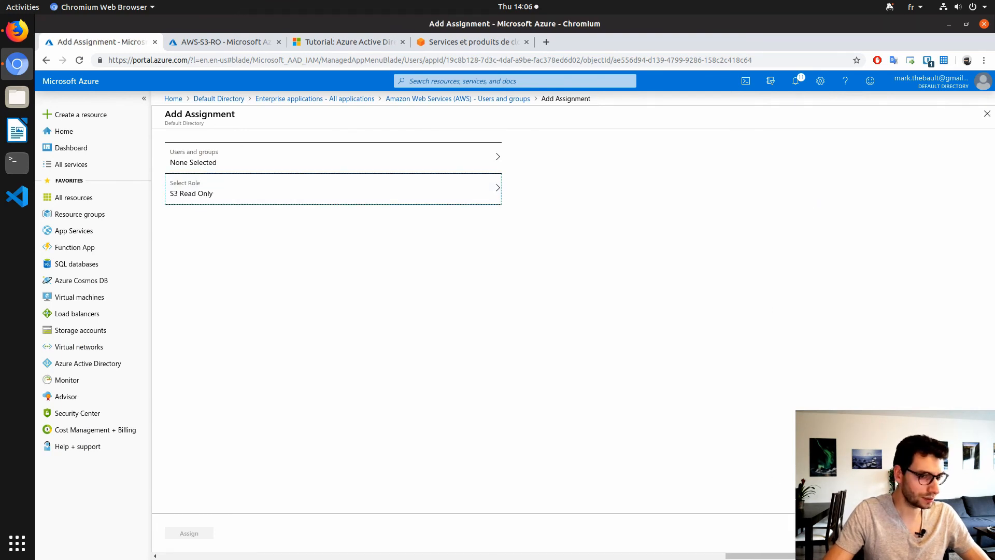
- Select the individual directory user instead of a group, complete the S3 Read Only assignment, and check the assigned roles
left_click(386, 160)
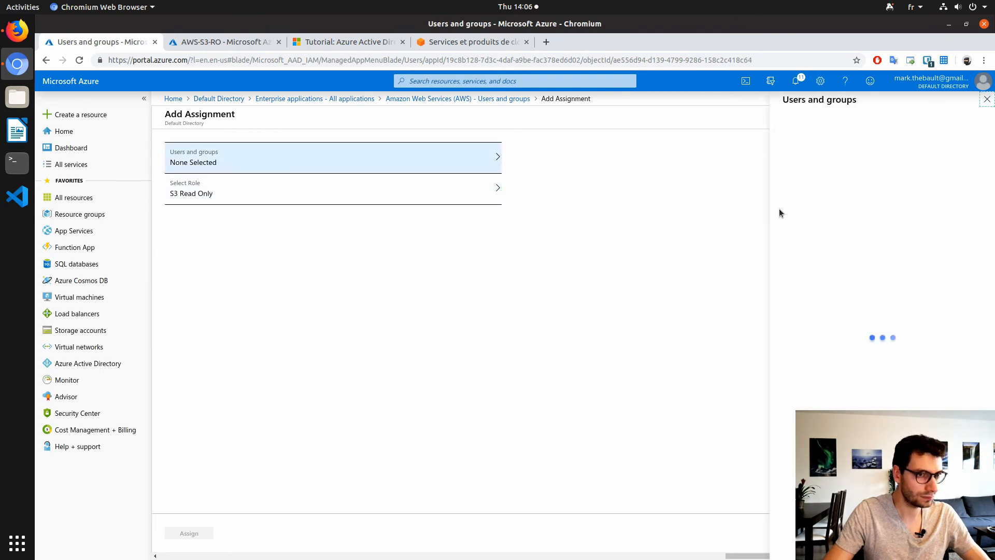
left_click(863, 229)
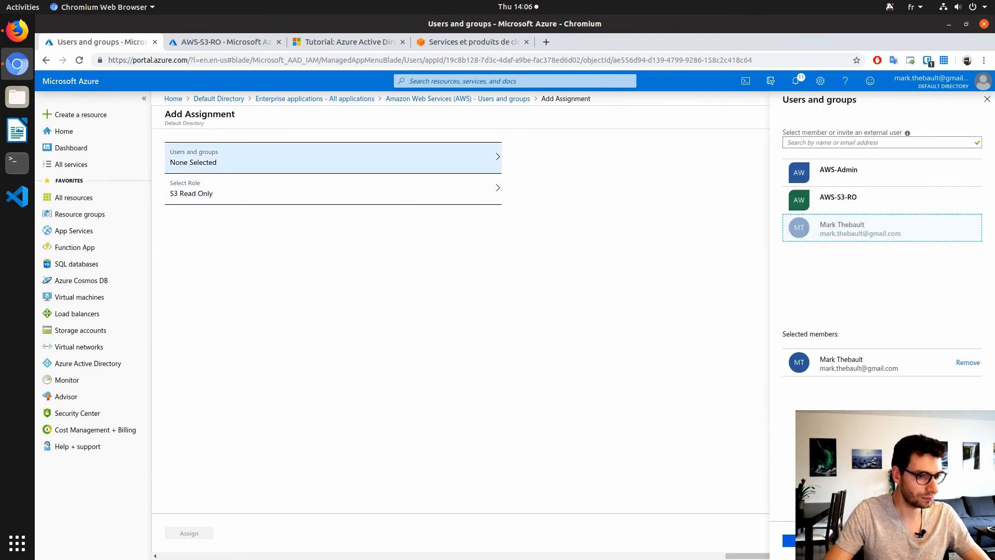
left_click(788, 540)
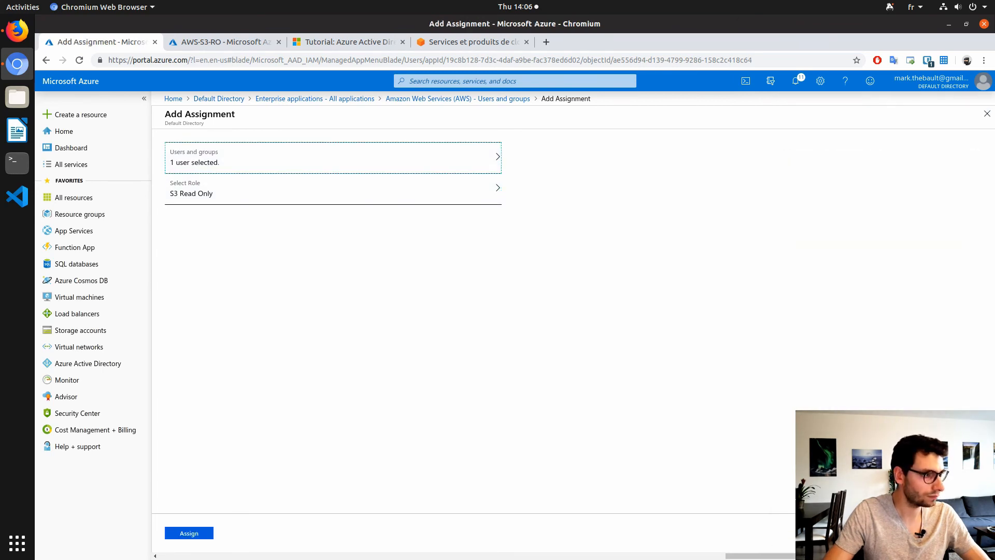
left_click(191, 516)
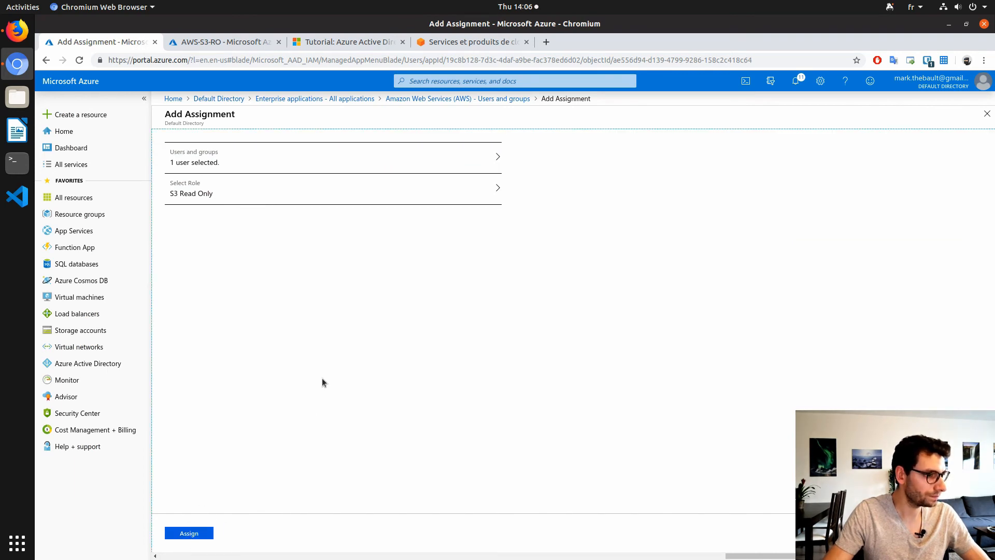
left_click(202, 537)
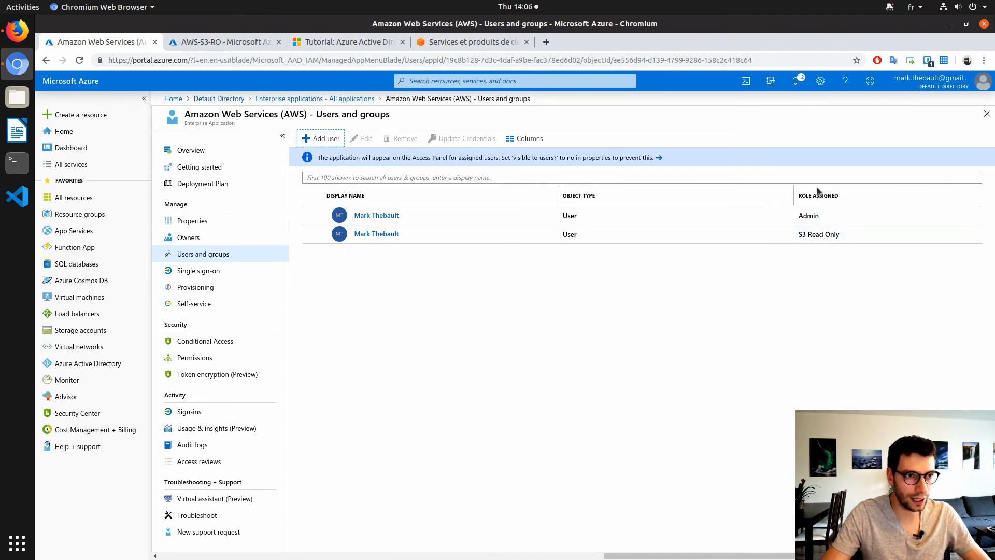
left_click_drag(843, 192, 792, 195)
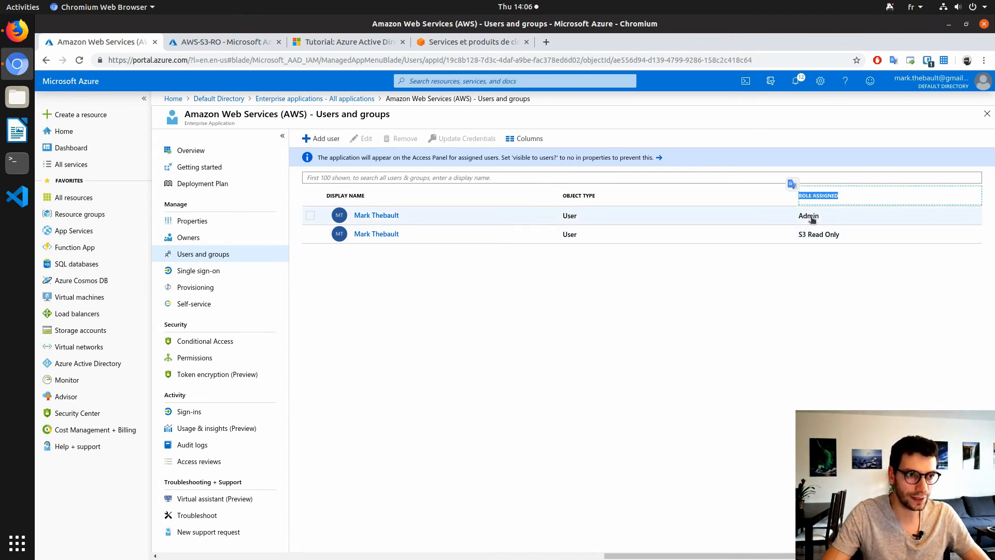
left_click(673, 362)
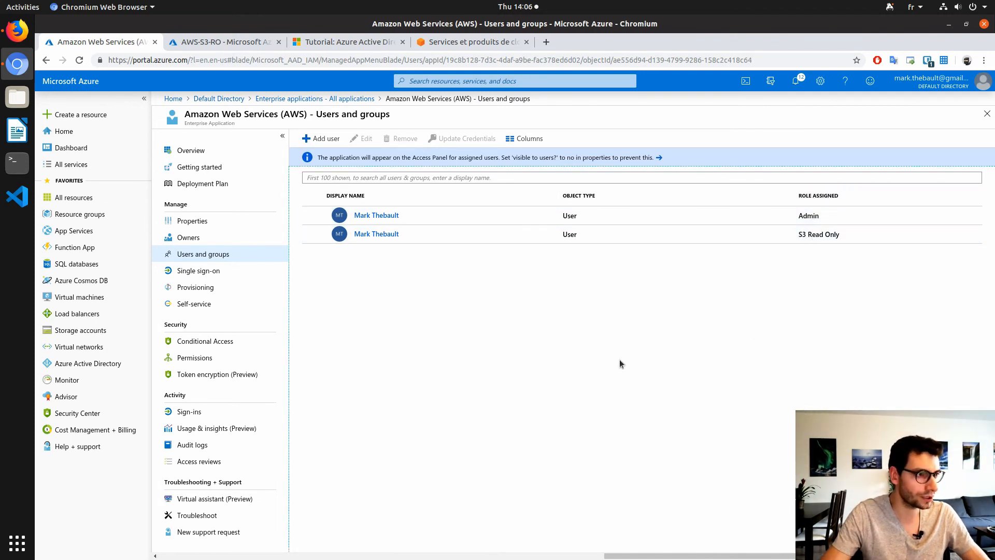
- Copy the AWS application's user access URL from its properties, open it in a new browser tab, and sign in with the AADS3RO role
left_click(202, 222)
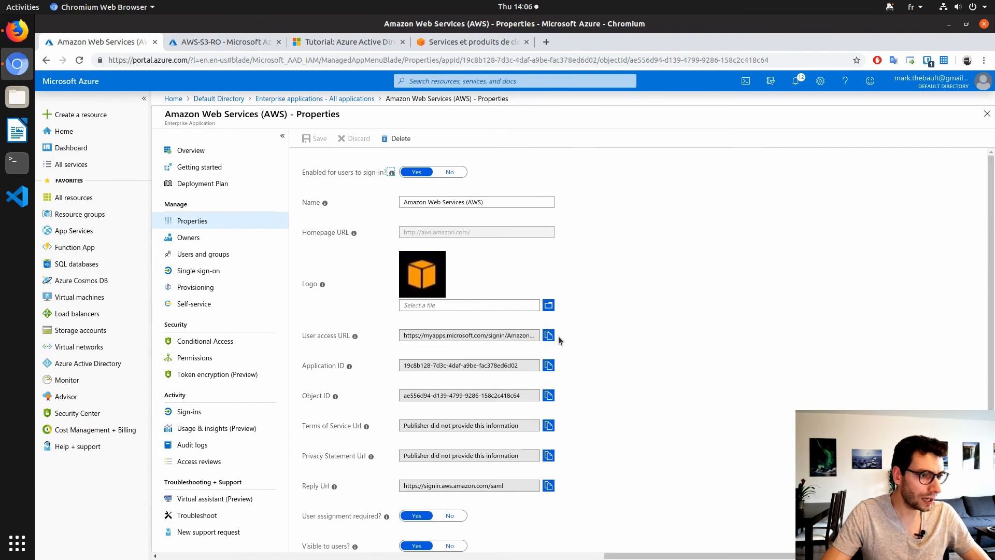
left_click(550, 336)
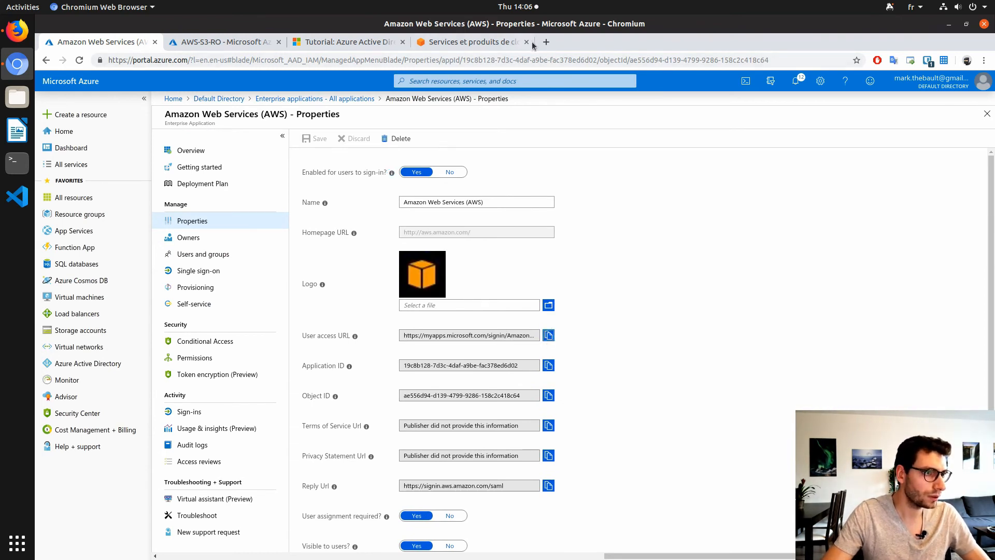
left_click(546, 42)
key("ctrl+v")
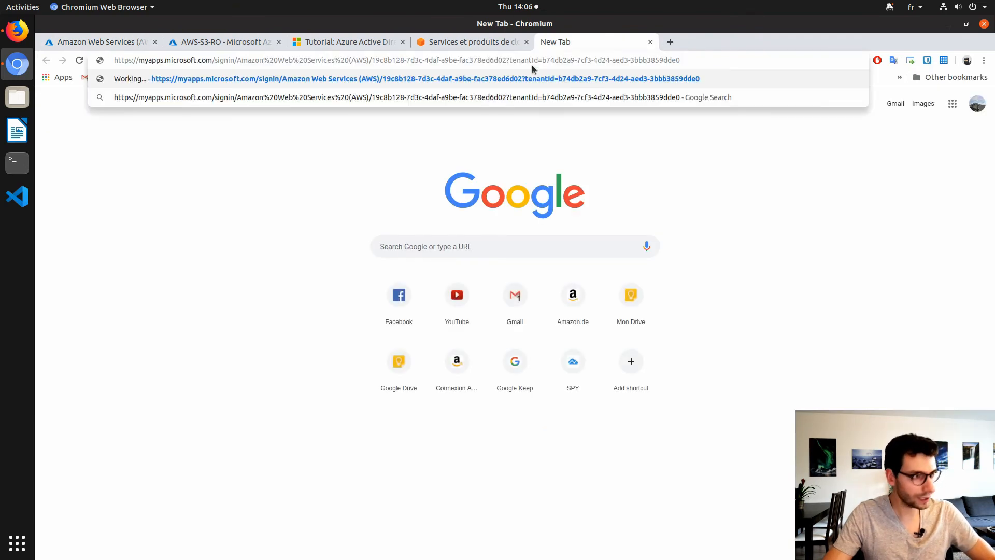
key("Return")
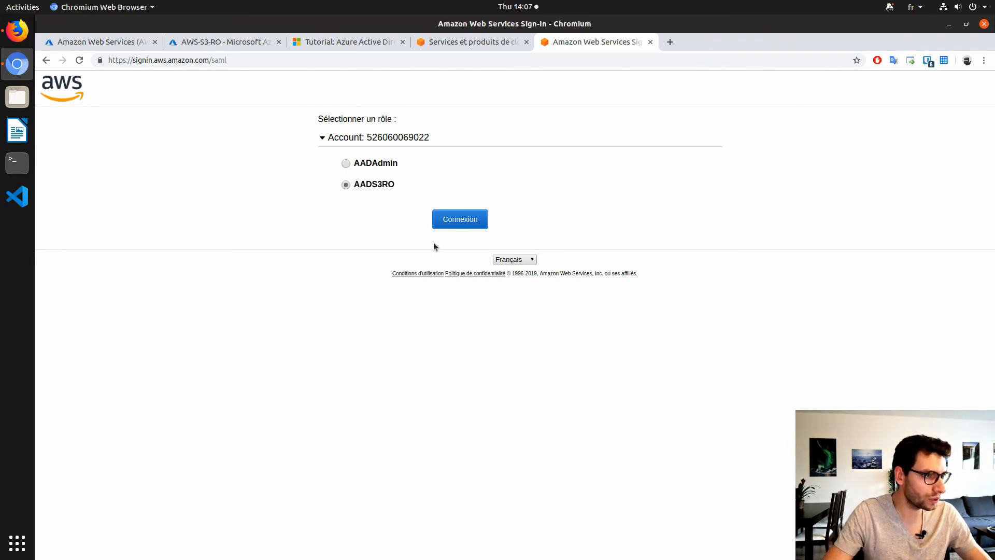
left_click(478, 219)
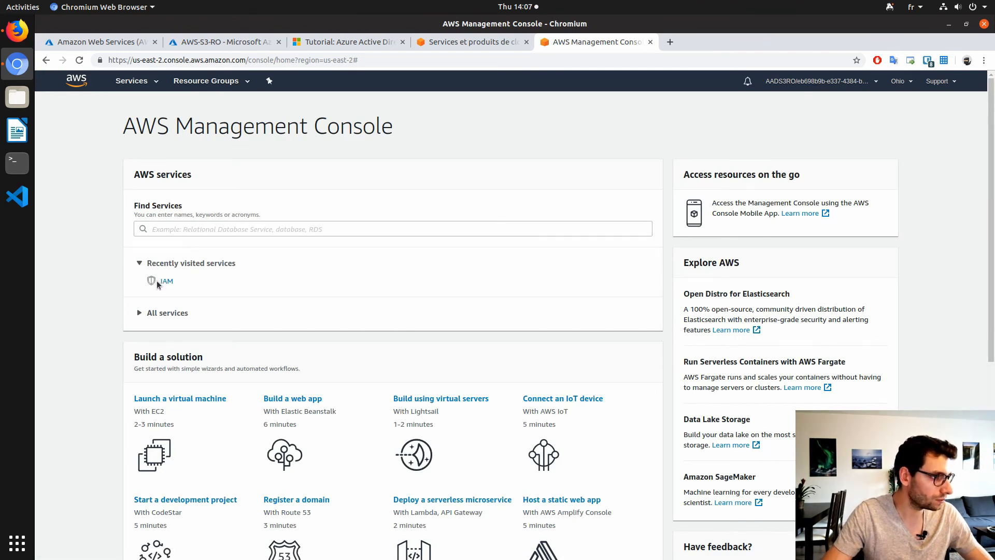
- Open the IAM service and examine its users and roles to test what the AADS3RO role can view
left_click(200, 231)
type("IAM")
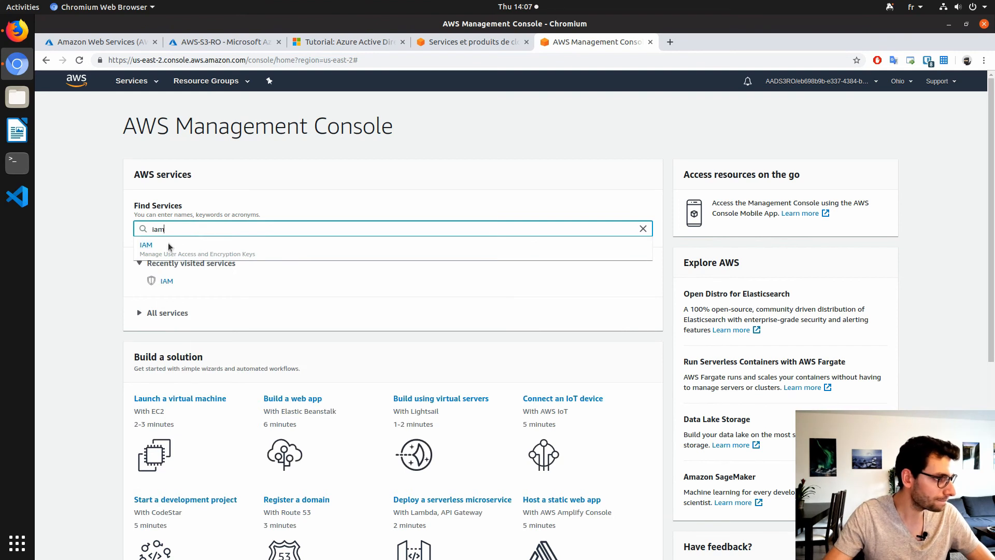
key("Return")
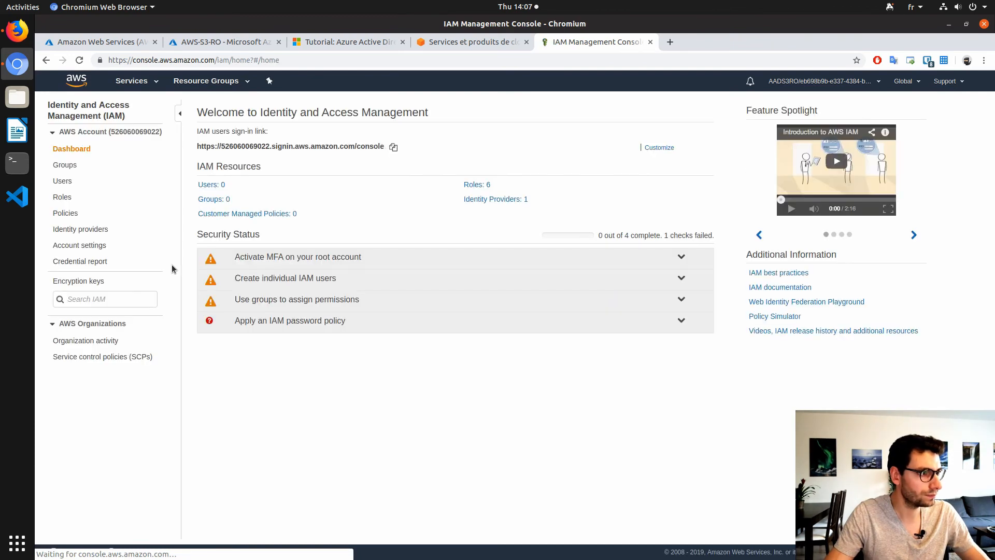
left_click(63, 182)
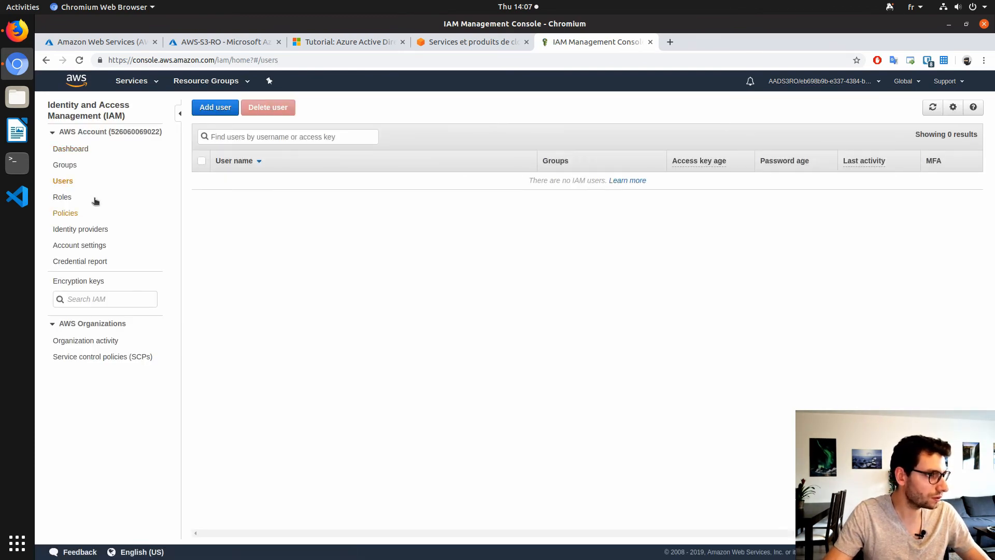
left_click(67, 197)
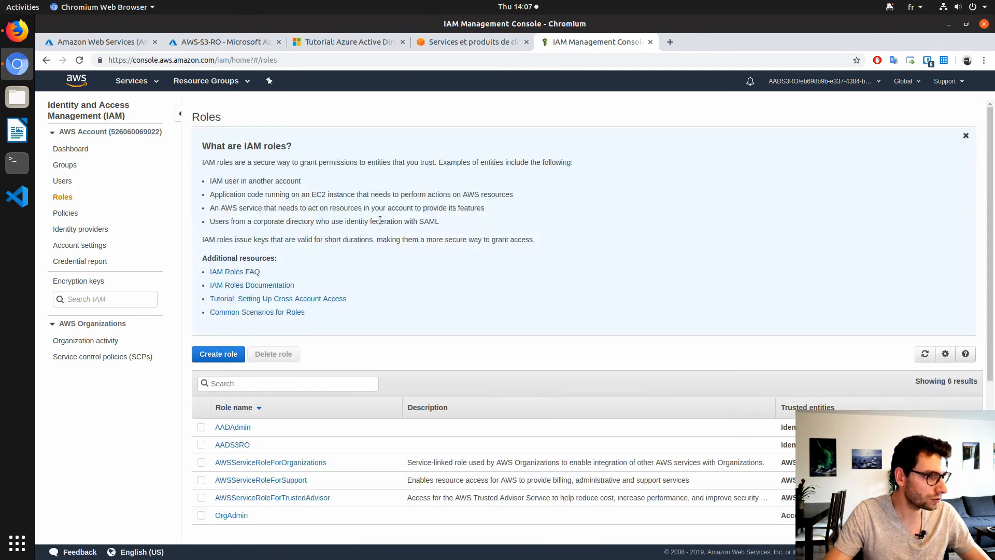
left_click(282, 462)
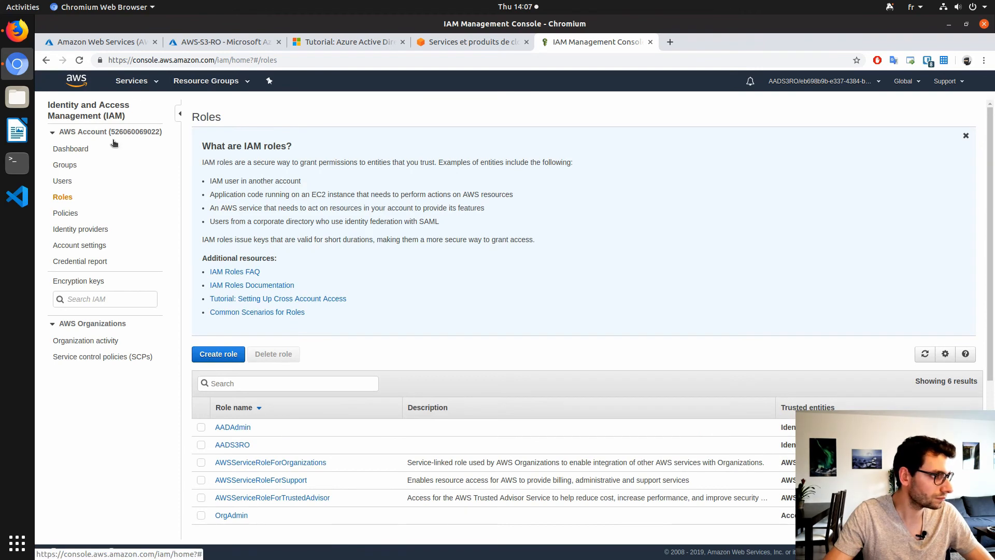
- Check access to the IAM identity providers, refresh the roles list, and view the account settings
left_click(94, 231)
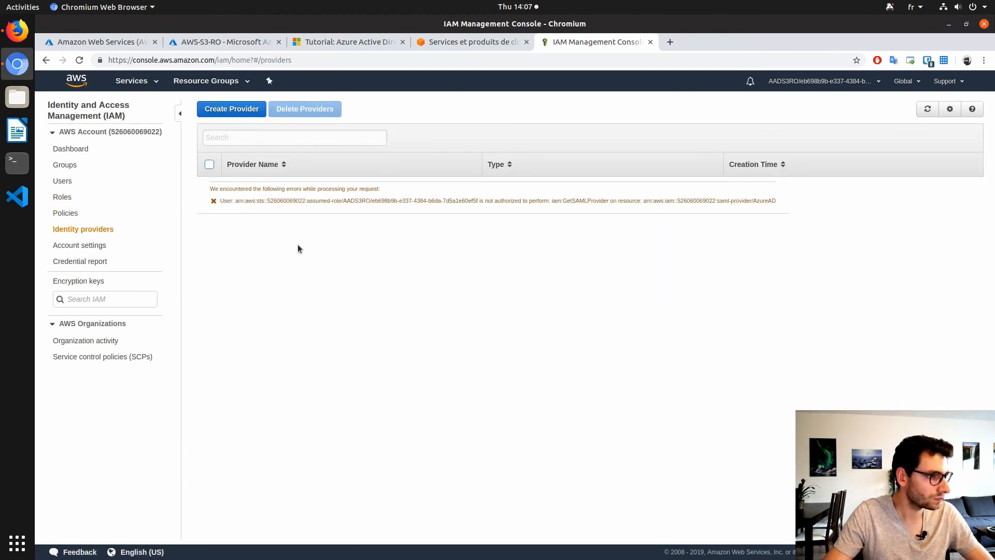
left_click(61, 201)
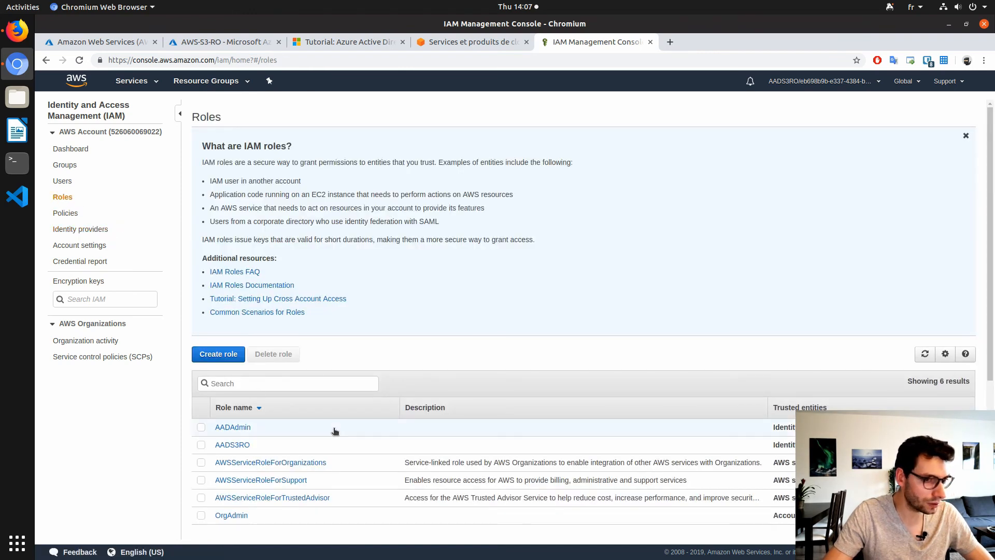
left_click(924, 353)
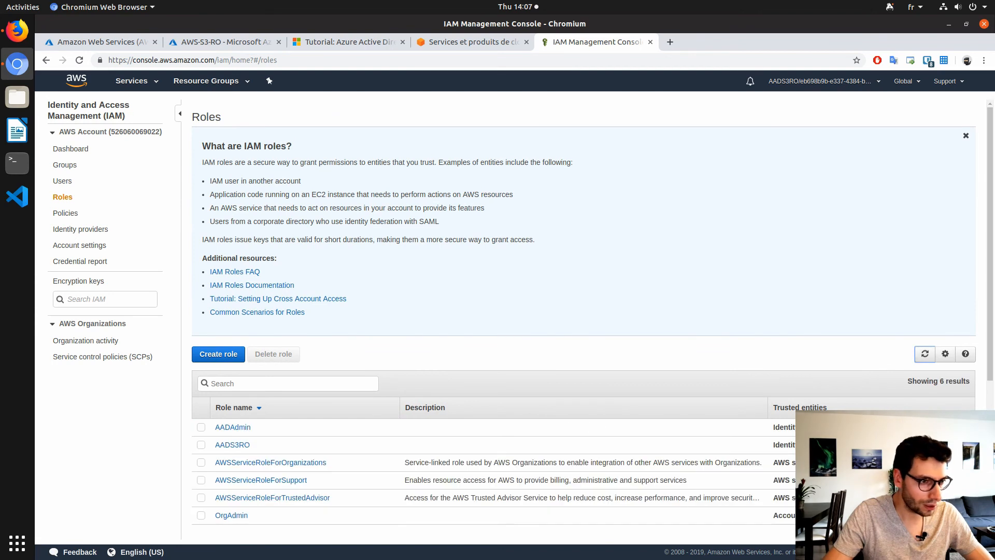
left_click(88, 231)
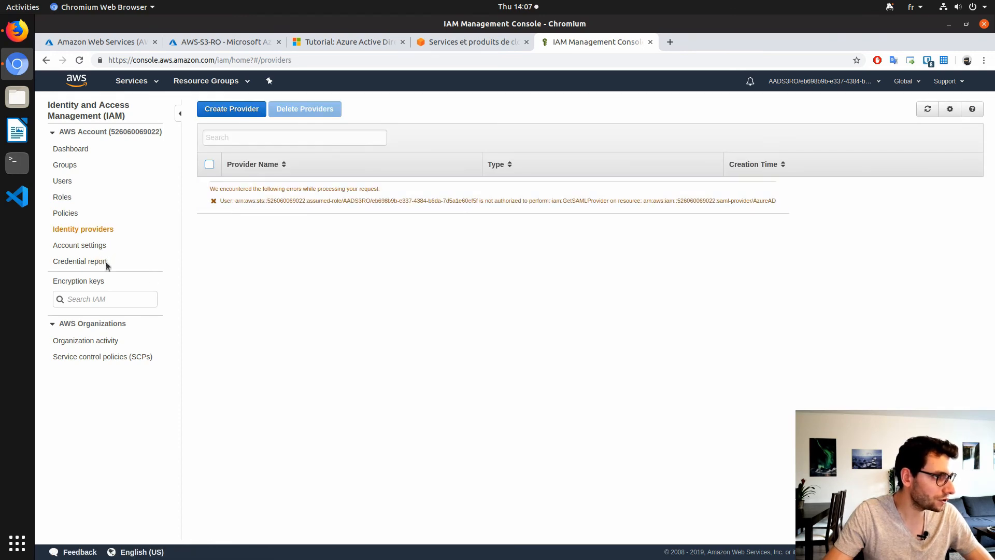
left_click(93, 247)
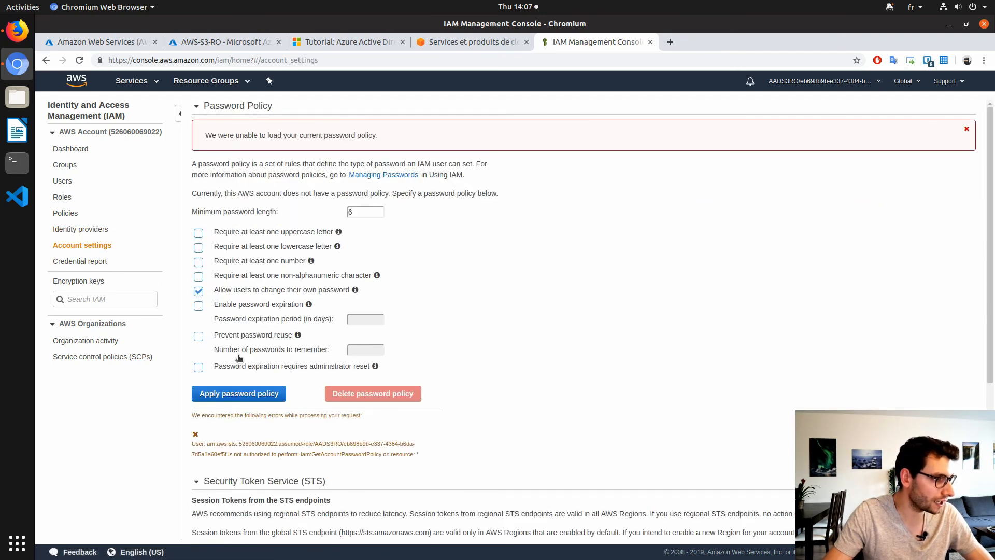
- Prepare a new EC2 instance with Amazon Linux 2 AMI (HVM) on t2.micro, keeping the default settings through to the launch review
left_click(133, 81)
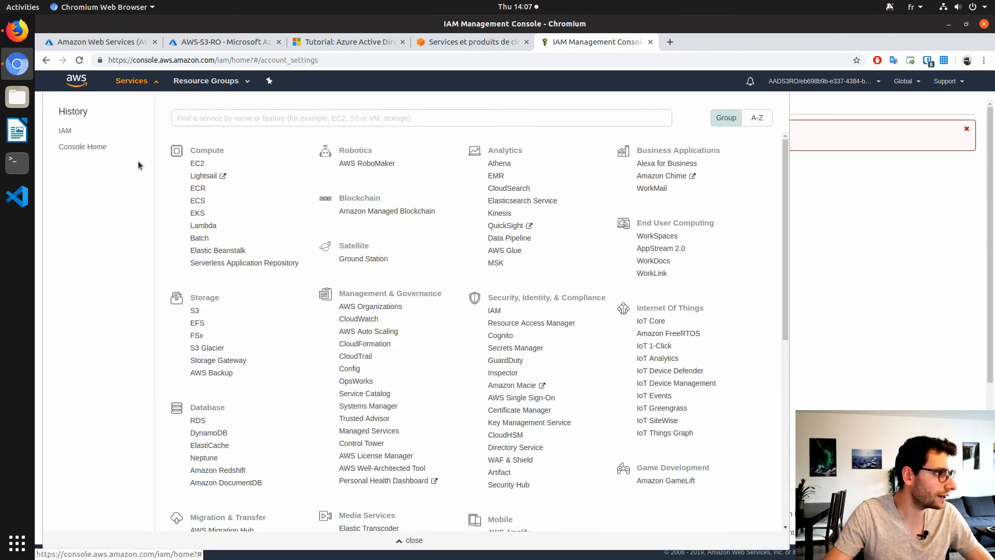
left_click(204, 166)
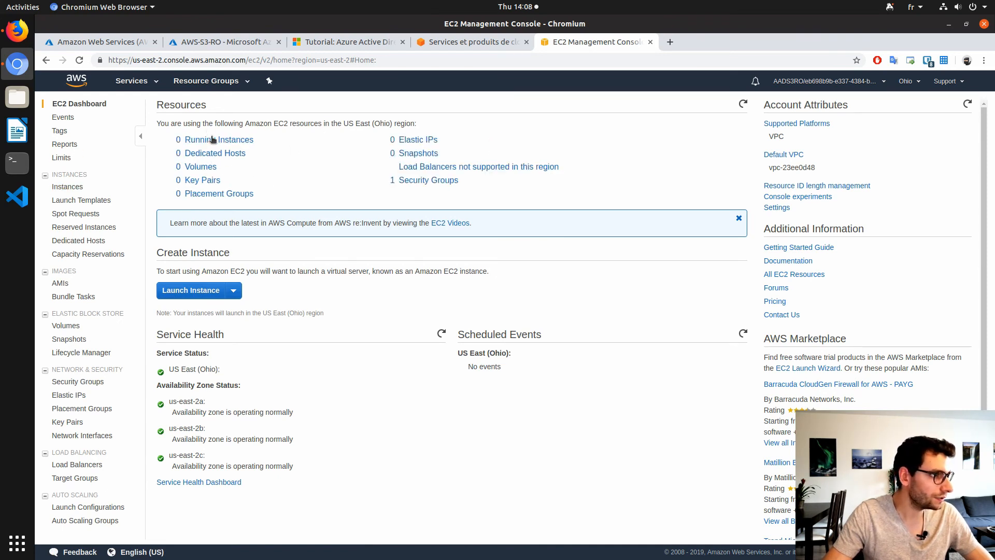
left_click(215, 140)
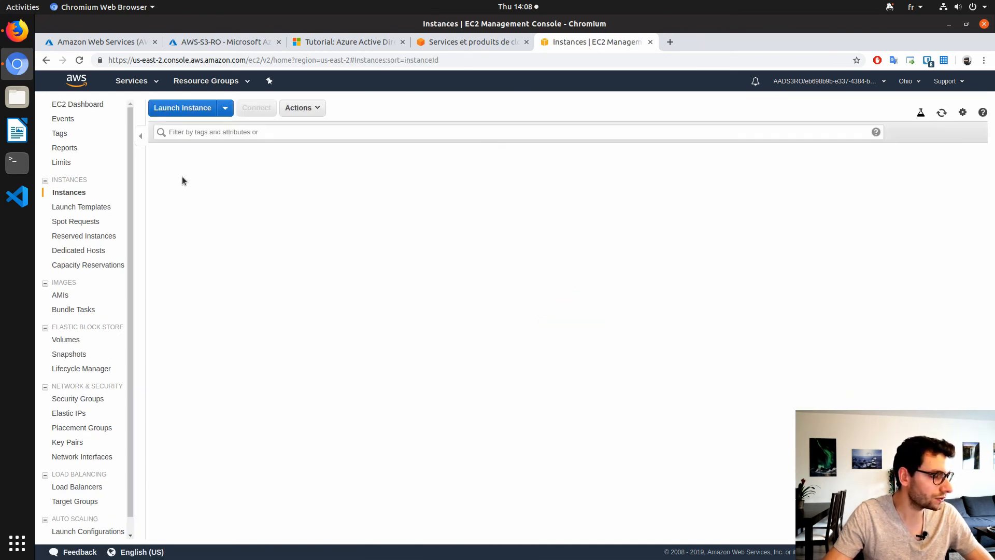
left_click(182, 110)
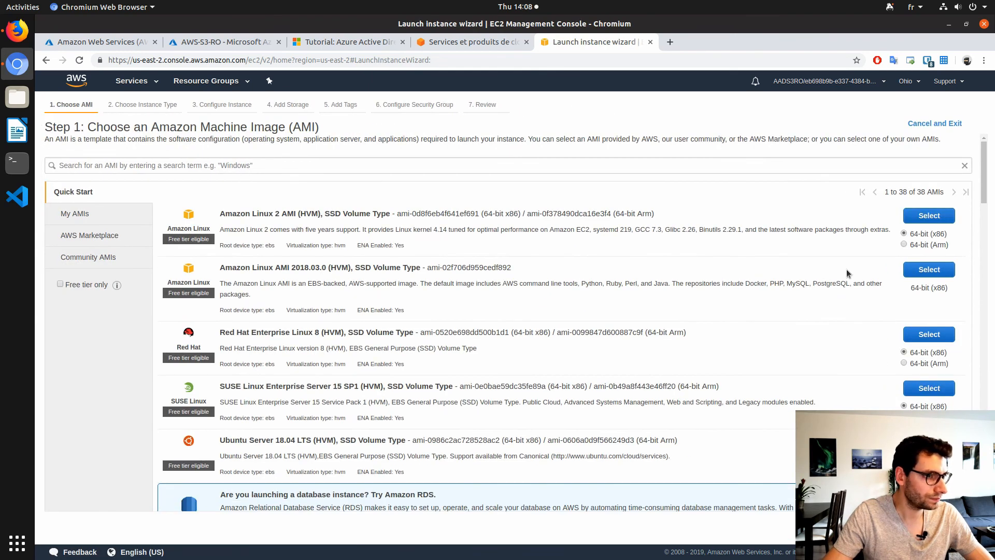
left_click(912, 221)
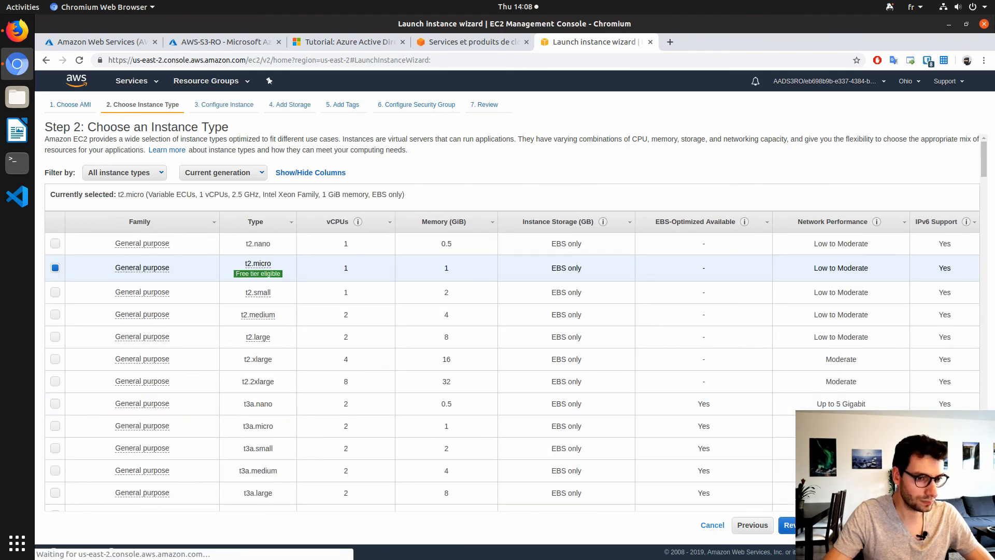
left_click(290, 104)
left_click(954, 525)
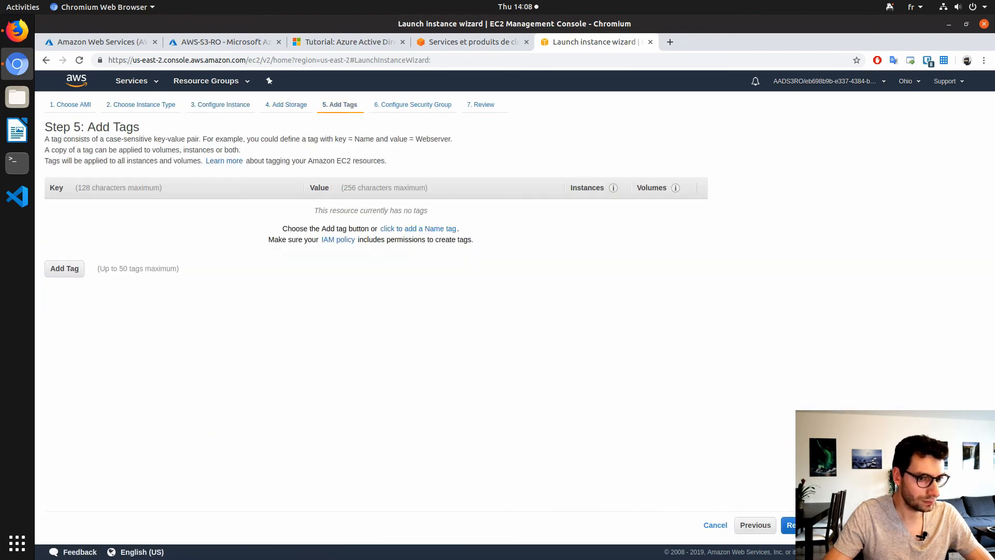
left_click(953, 525)
left_click(953, 525)
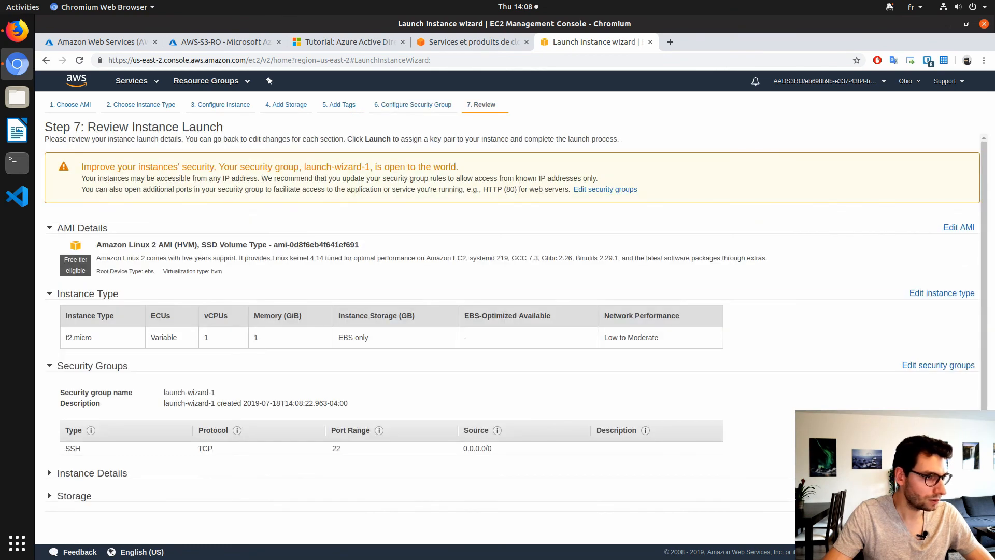
- Try to launch the EC2 instance without a key pair, acknowledging the connection notice, and examine the launch status
left_click(953, 524)
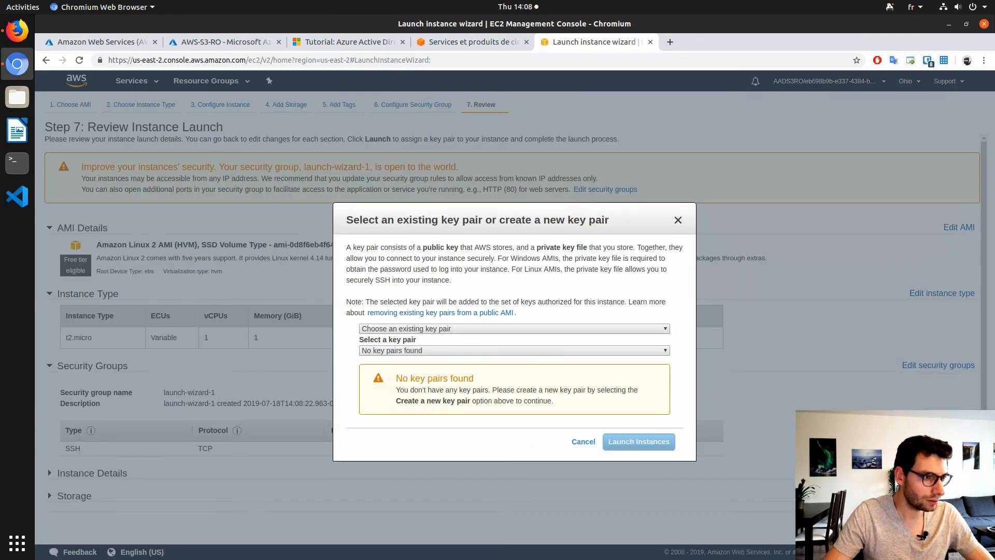
left_click(513, 350)
left_click(515, 329)
left_click(516, 327)
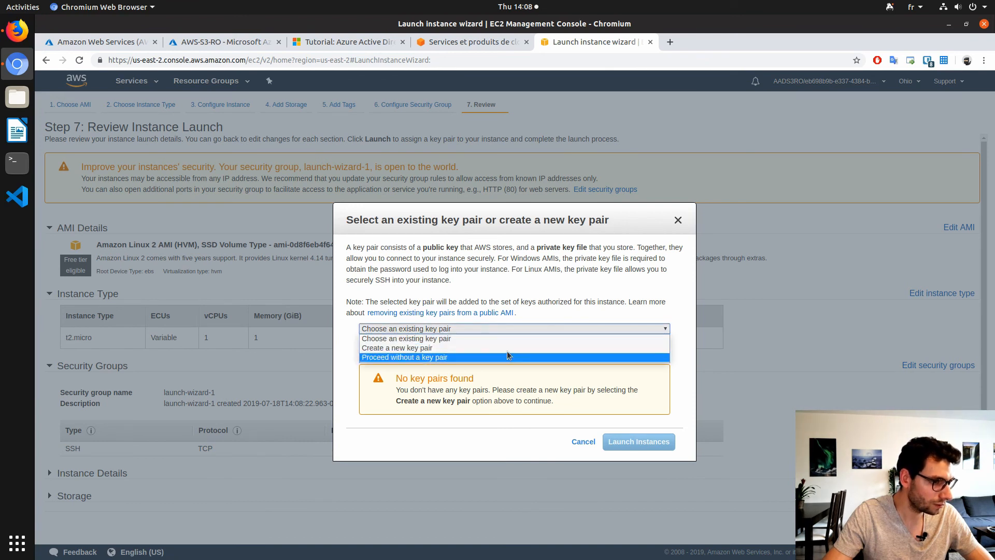
left_click(506, 356)
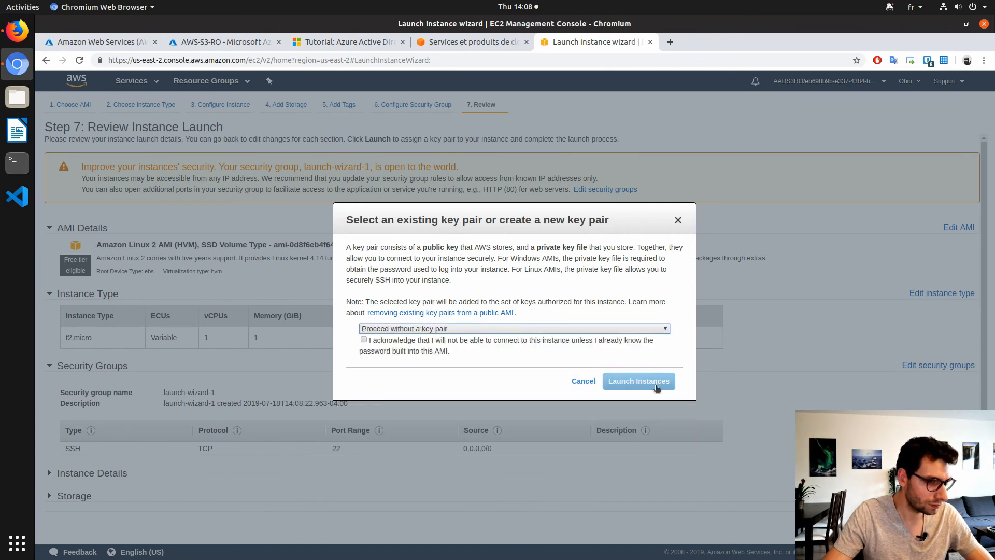
left_click(524, 343)
left_click(666, 387)
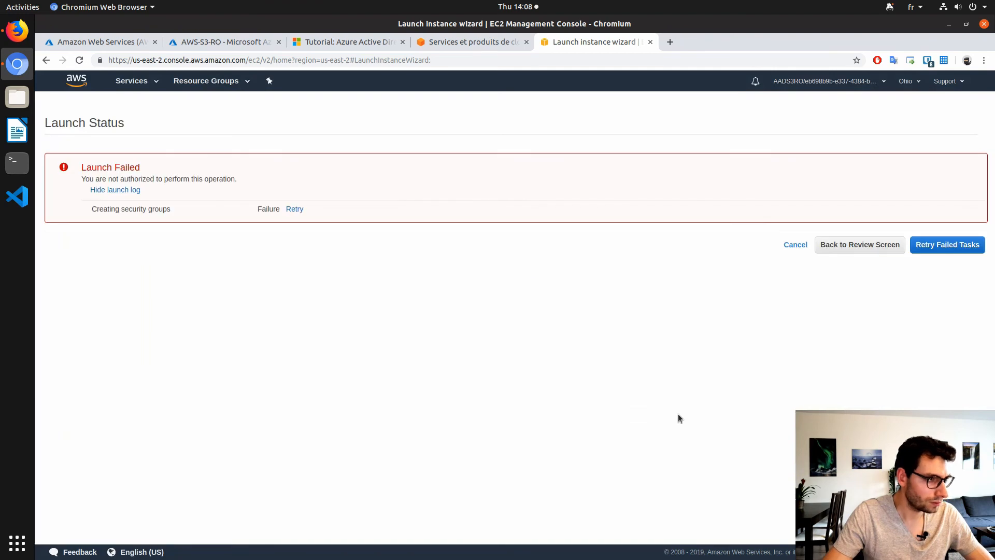
left_click_drag(92, 167, 158, 190)
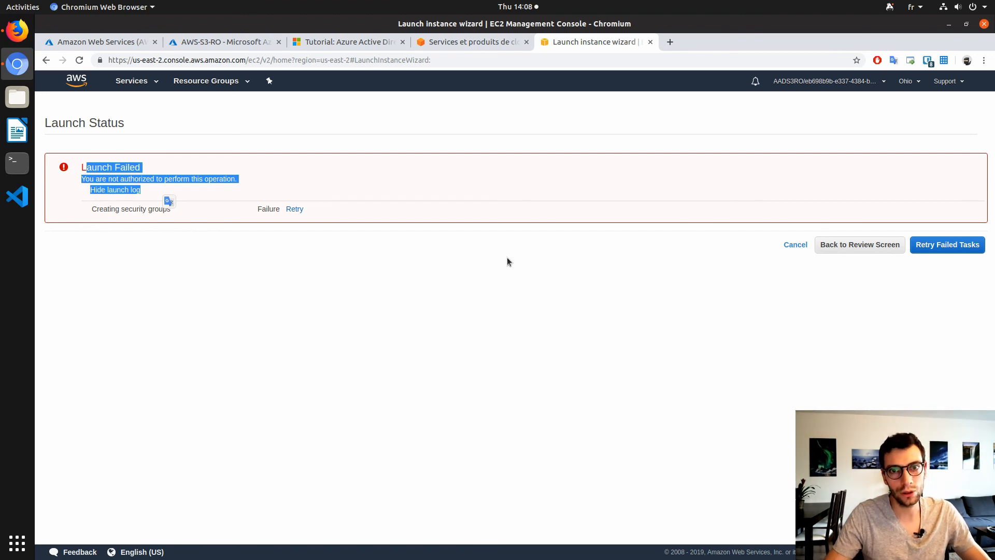
- Open the S3 service and check whether the AADS3RO role can view the buckets list
left_click(145, 83)
type("s")
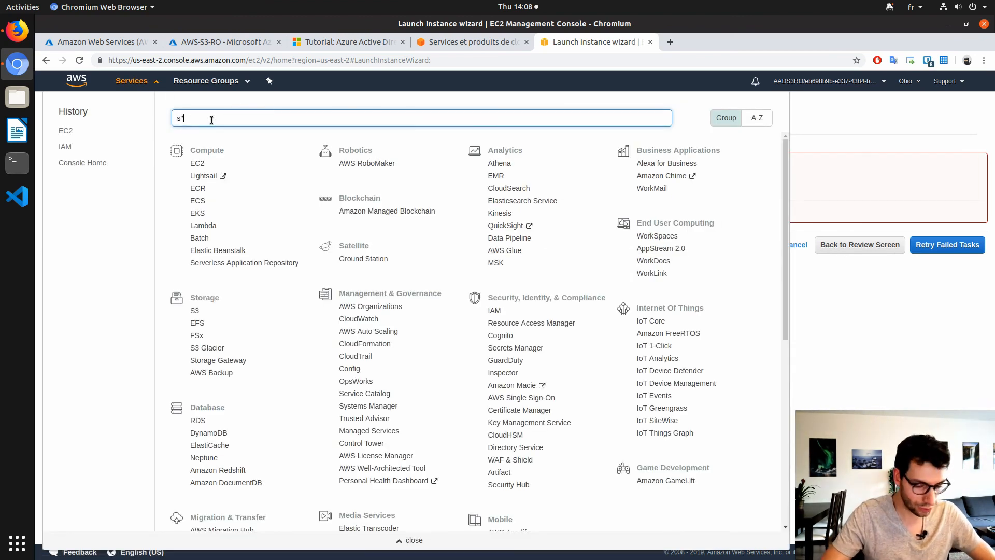
key("BackSpace")
type("3")
key("Return")
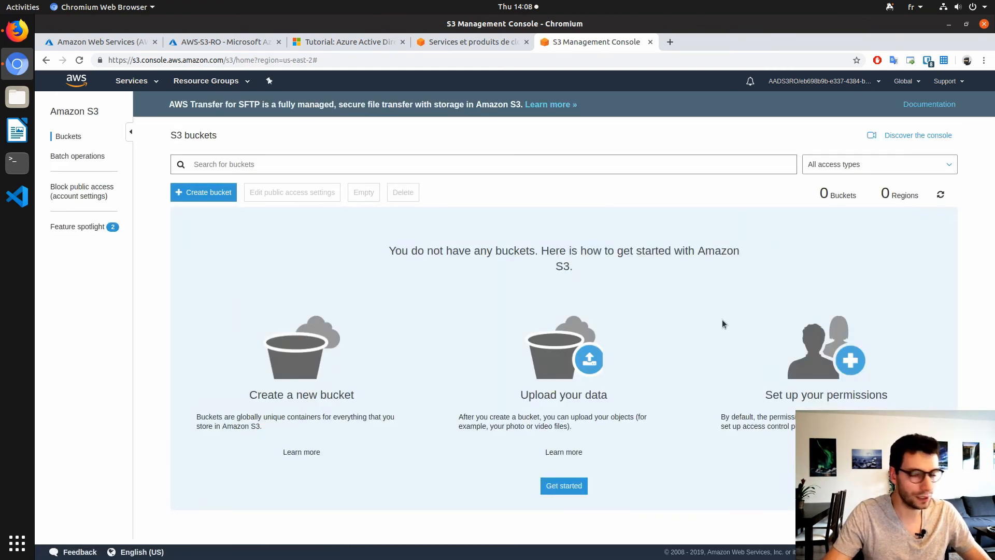
left_click_drag(386, 251, 623, 293)
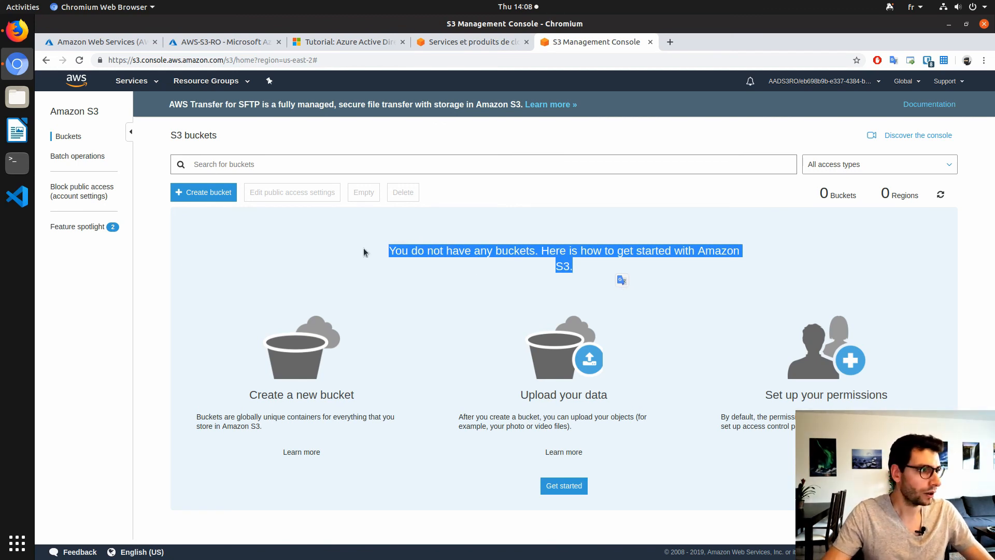
- Sign out of the federated AWS session and close its browser tab
left_click(823, 82)
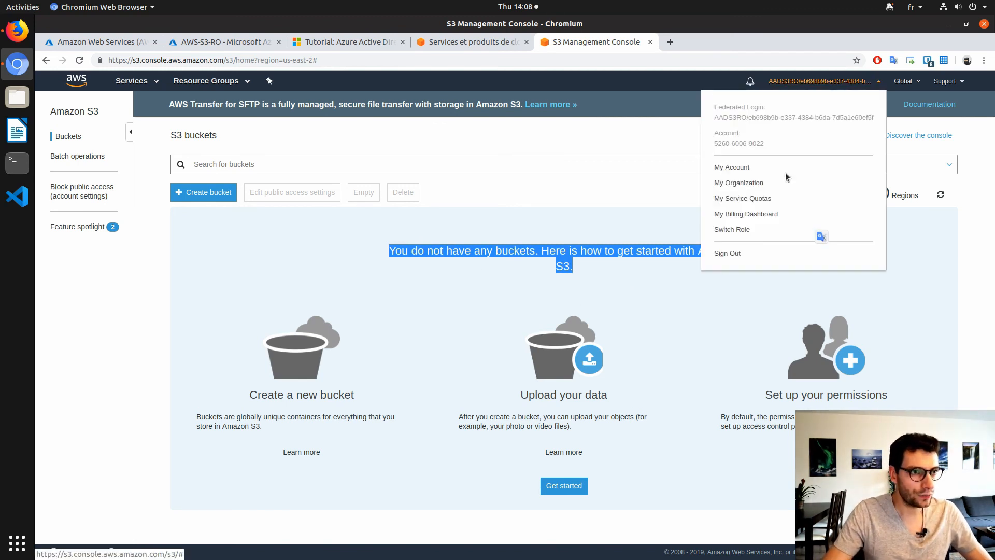
left_click(729, 257)
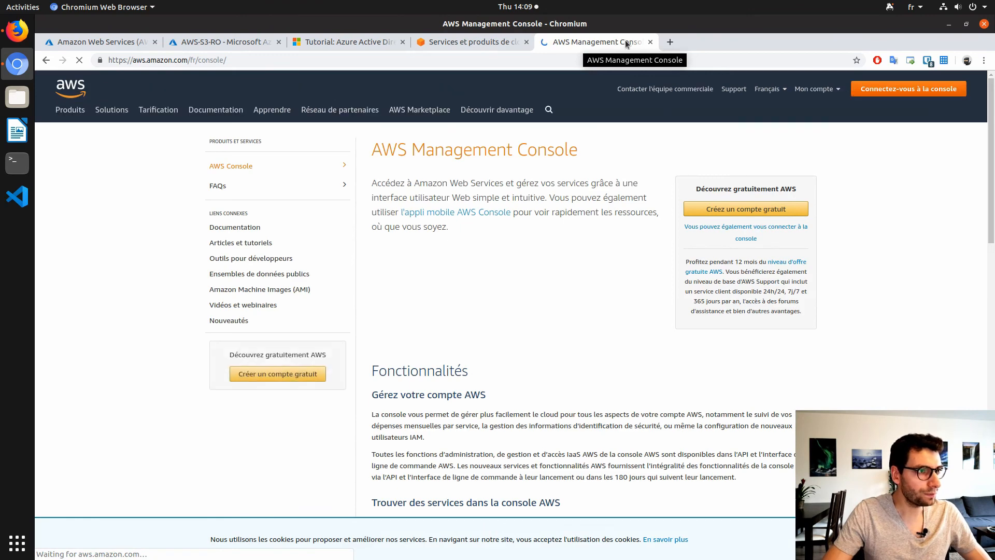
key("ctrl+w")
- In the Amazon Web Services (AWS) enterprise application in Azure, assign the AWS-Admin group to the Admin role
left_click(226, 45)
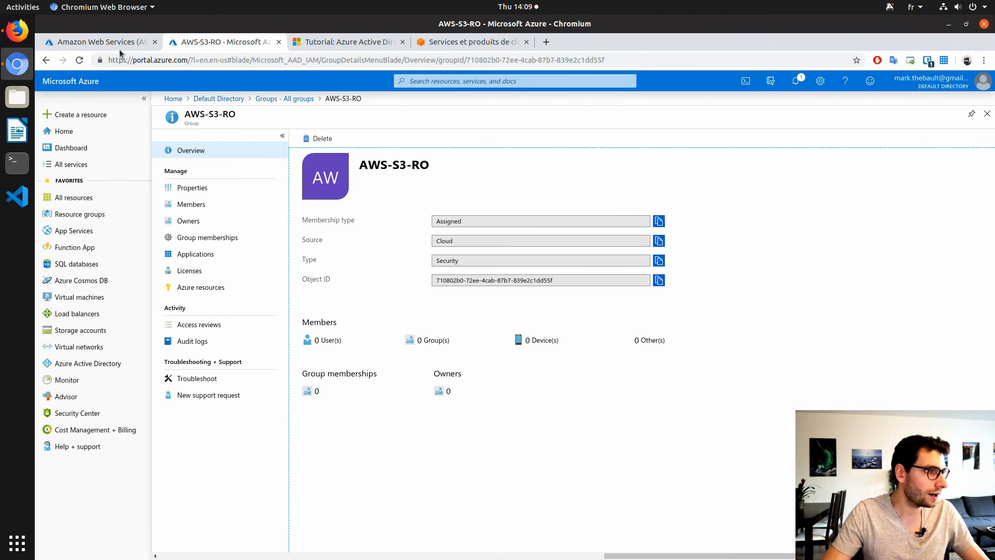
left_click(132, 41)
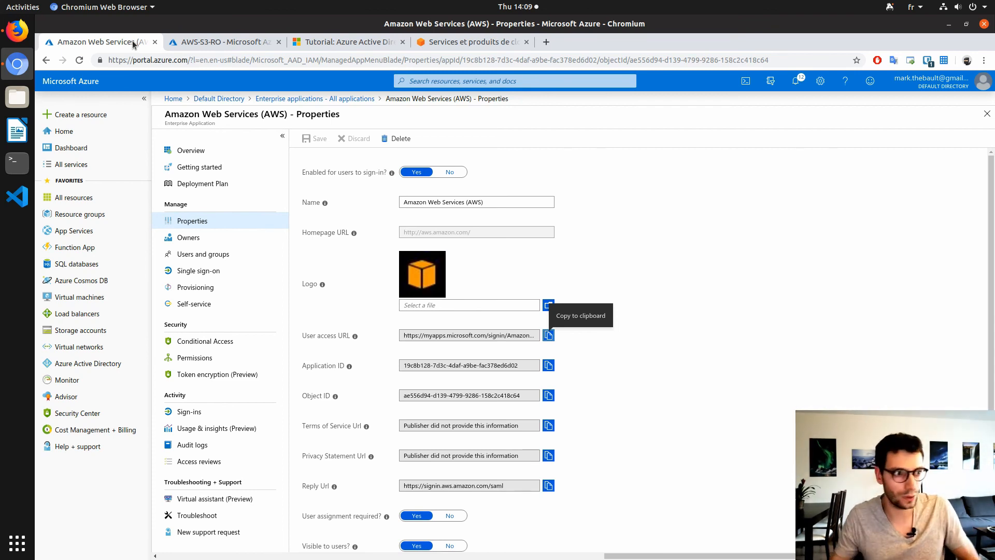
left_click(214, 253)
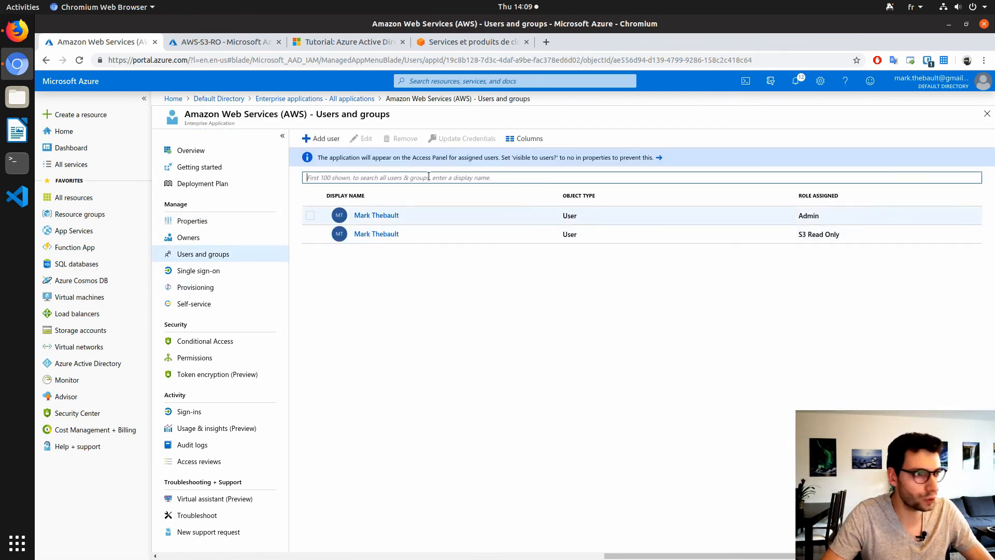
left_click(320, 138)
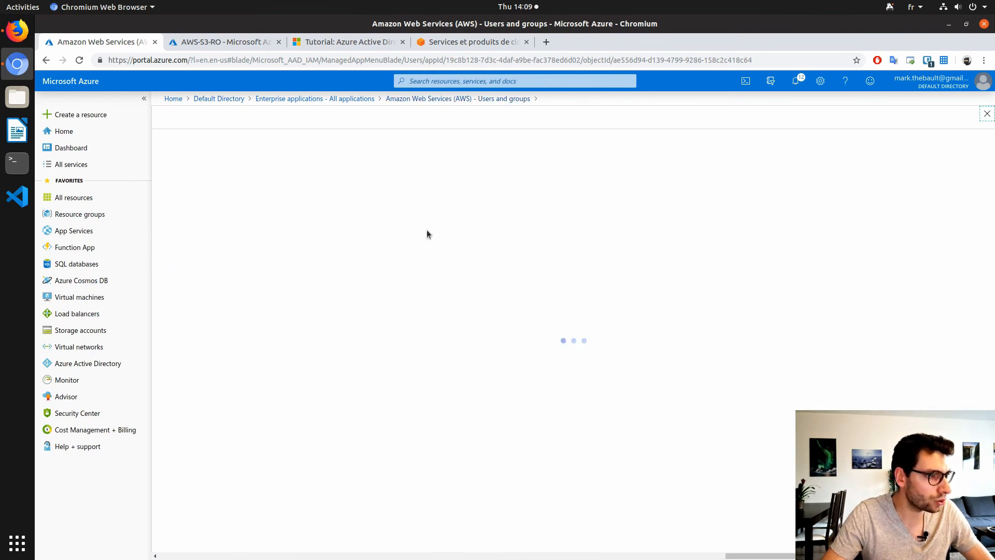
left_click(252, 170)
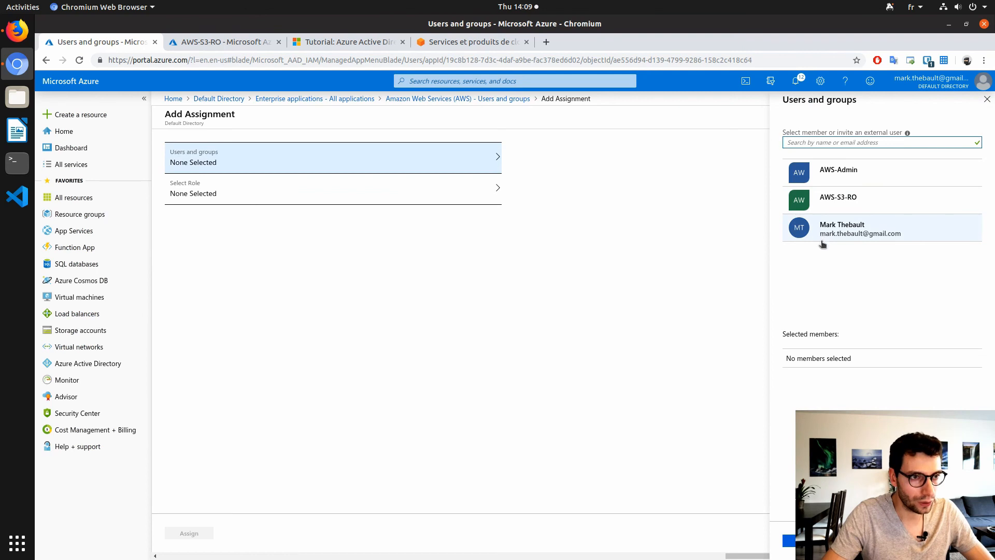
left_click(844, 175)
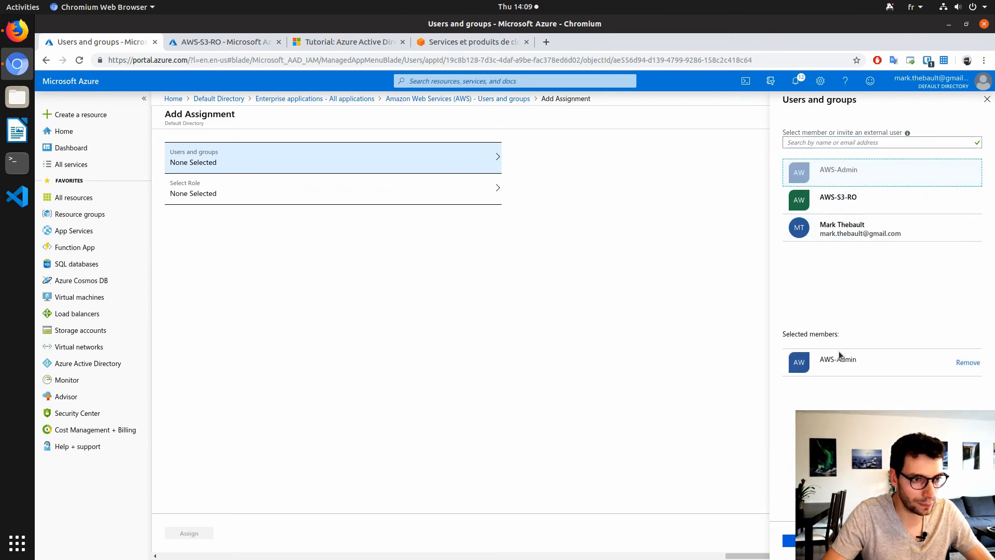
left_click(789, 540)
left_click(277, 200)
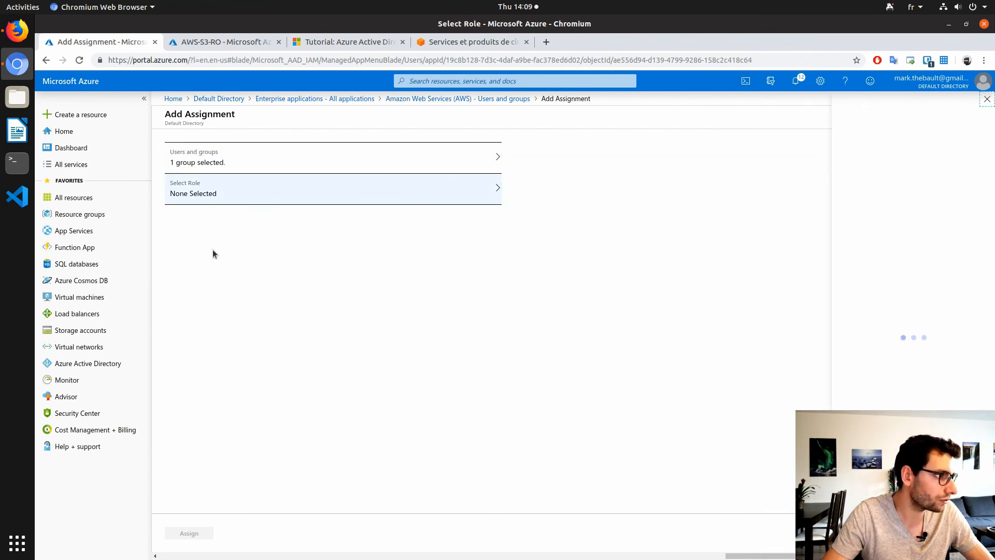
left_click(813, 155)
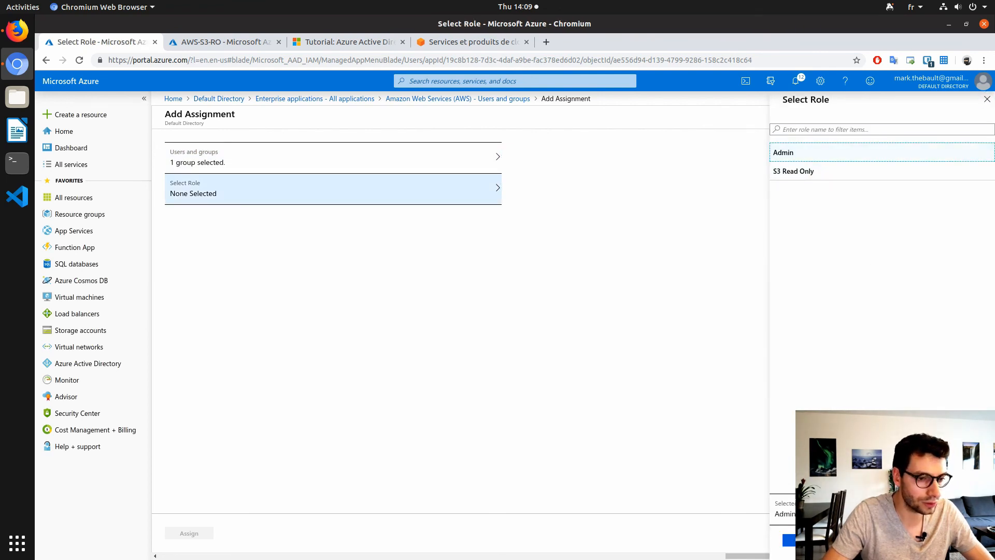
left_click(788, 540)
left_click(189, 533)
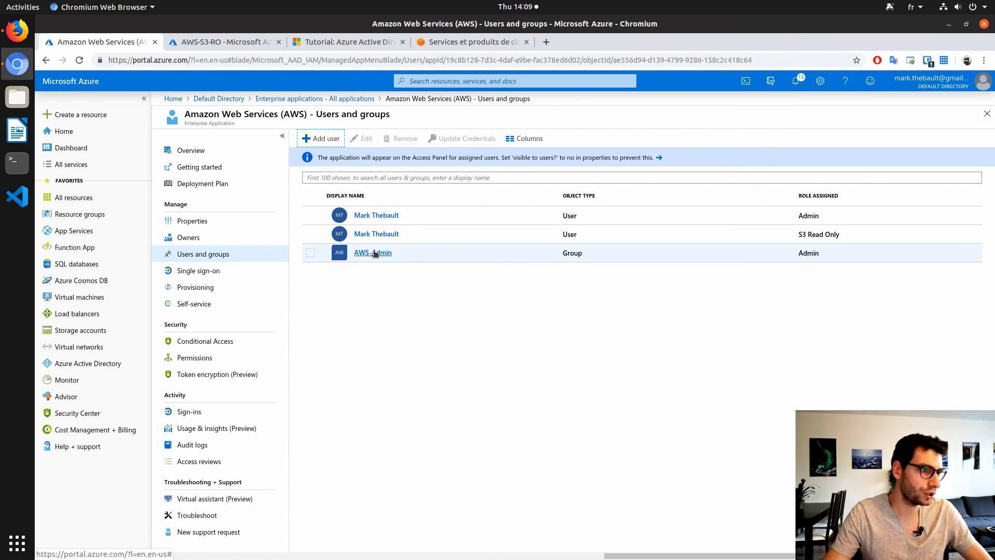
- Search the Azure portal for "active", open Azure Active Directory, and check the default directory's licence tier
left_click(448, 82)
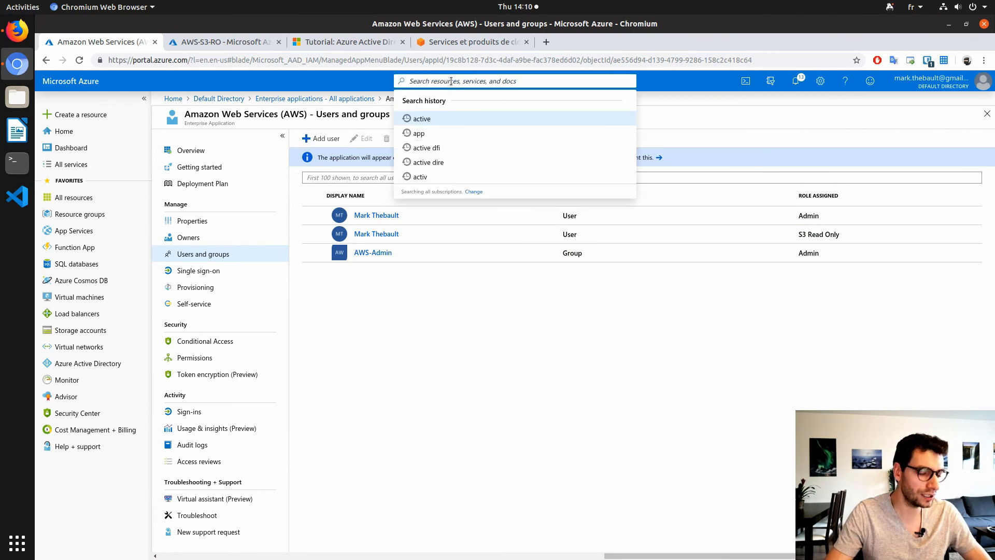
type("a")
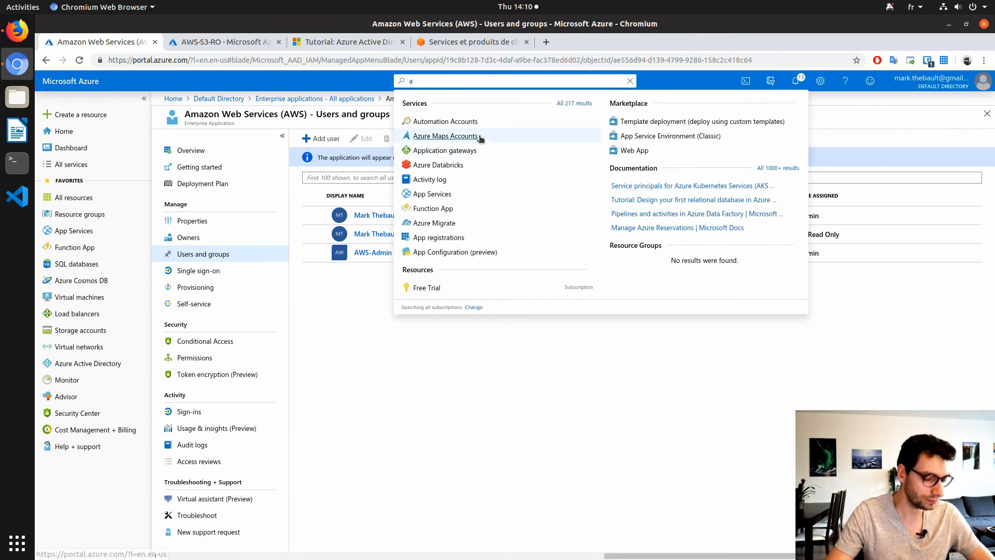
type("ctive")
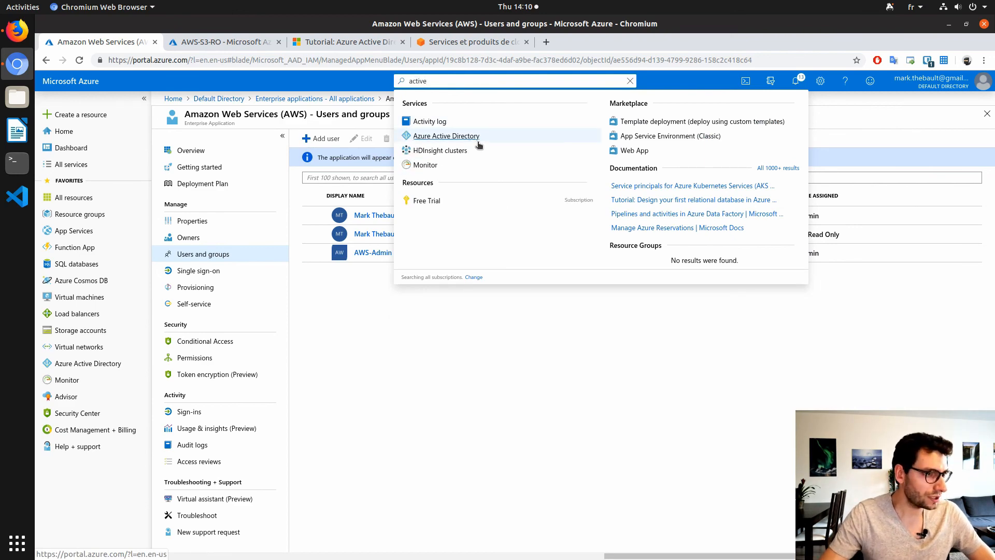
left_click(475, 138)
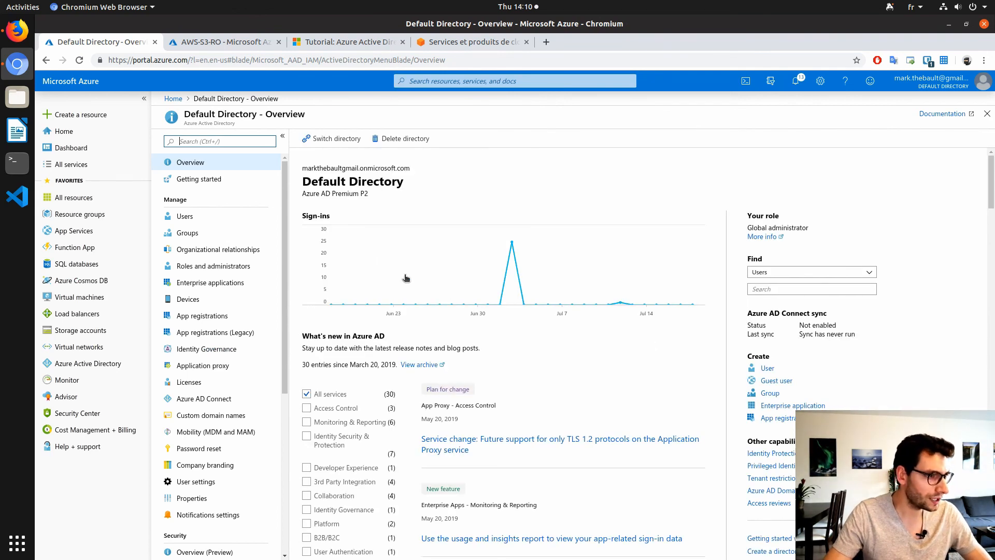
left_click_drag(301, 194, 377, 197)
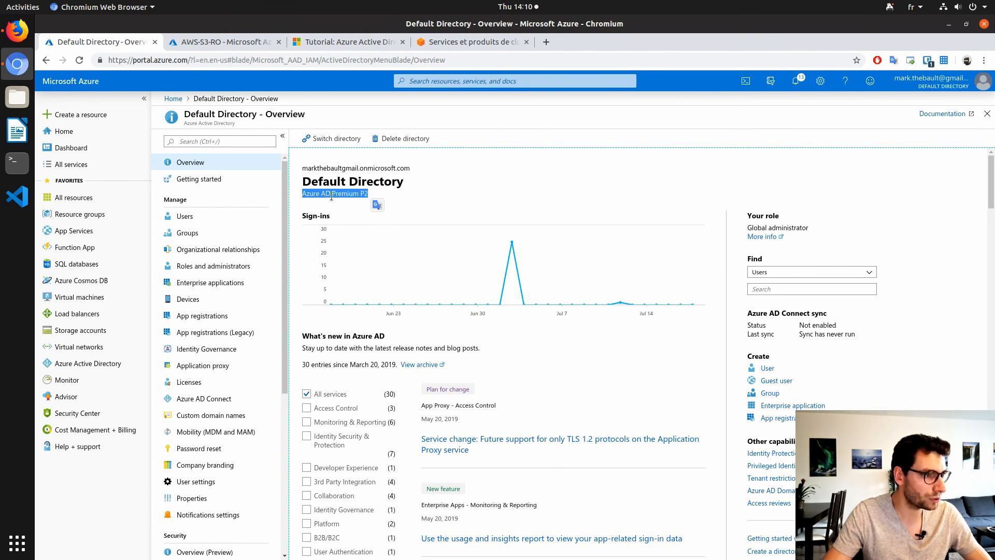
triple_click(362, 194)
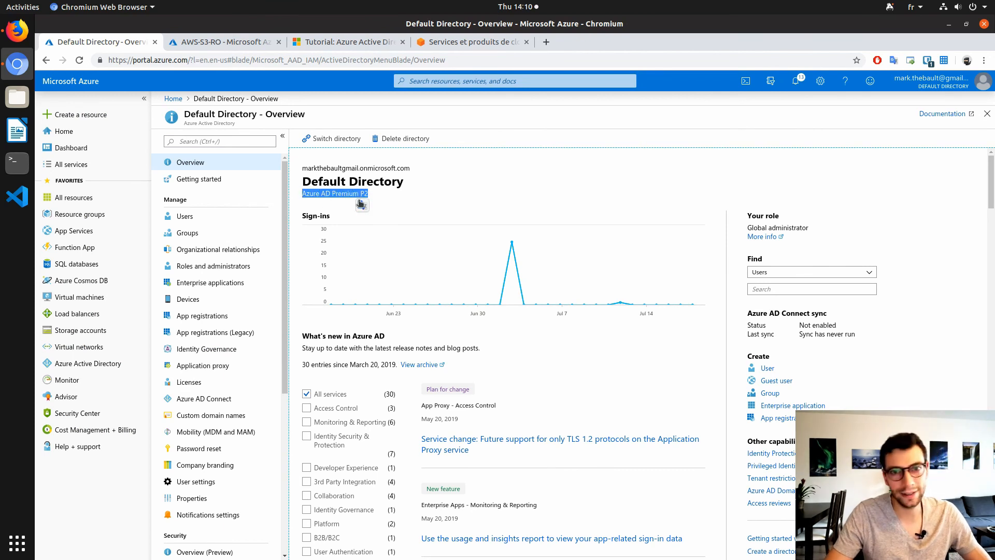